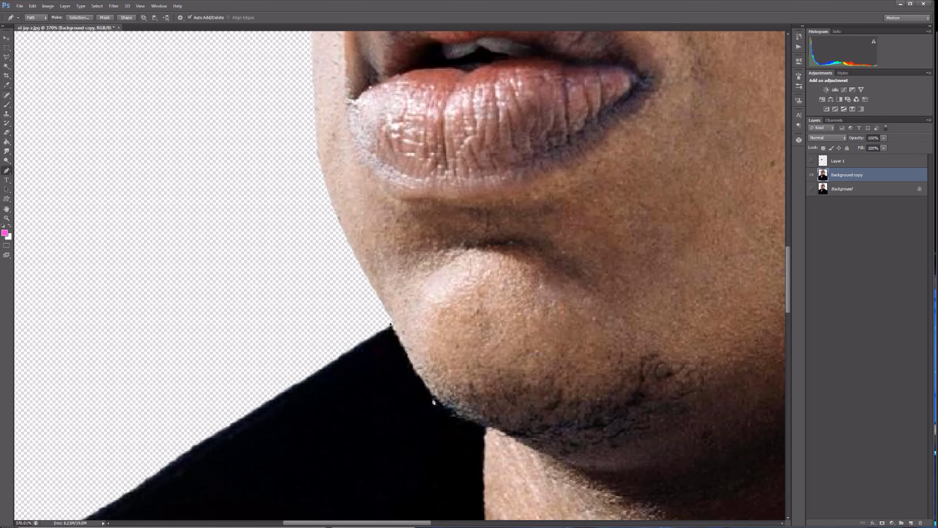
Trace a closed Pen path along the jaw, neck and coat collar and around the outside of the head.
scroll(664, 483, down, 5)
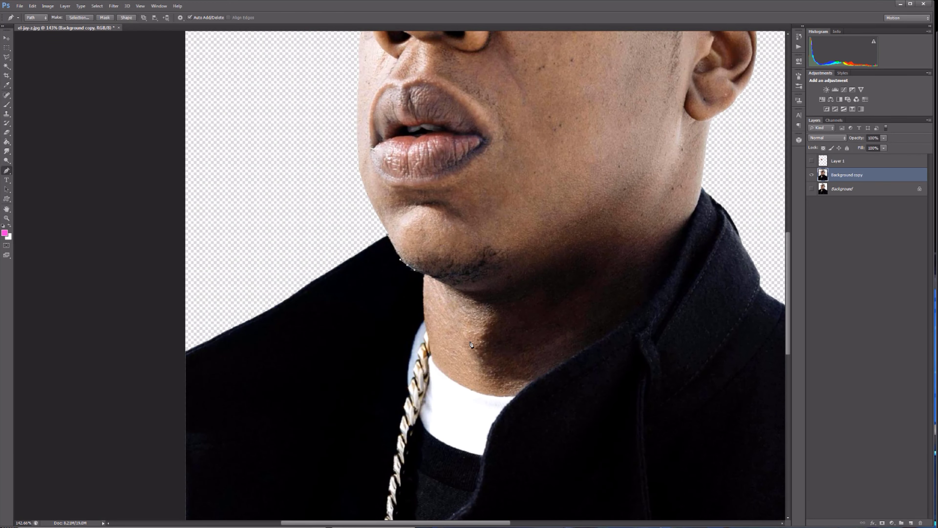
scroll(415, 270, up, 3)
click(642, 409)
click(567, 307)
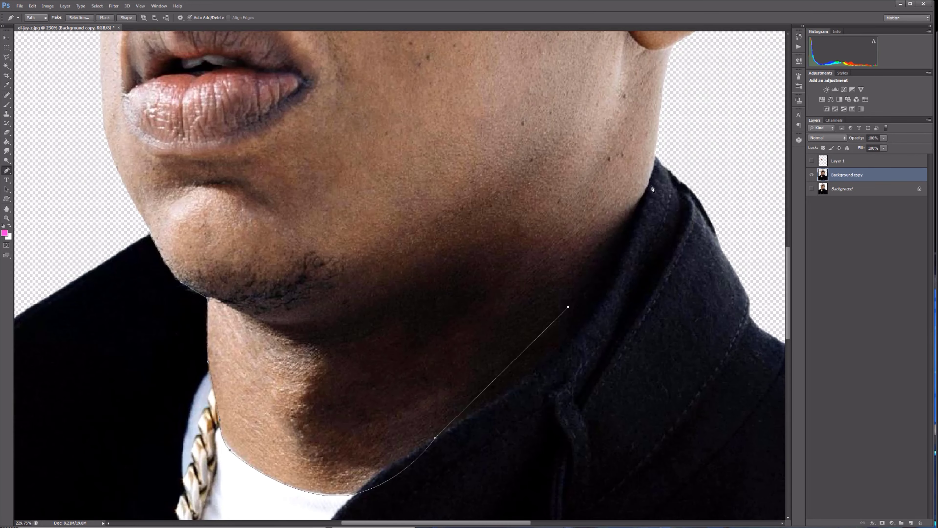
click(654, 173)
click(666, 132)
scroll(671, 129, down, 3)
click(631, 410)
click(528, 136)
click(215, 374)
click(311, 383)
Make a selection from the head path, cut the head onto its own layer and realign it with the body.
right_click(311, 383)
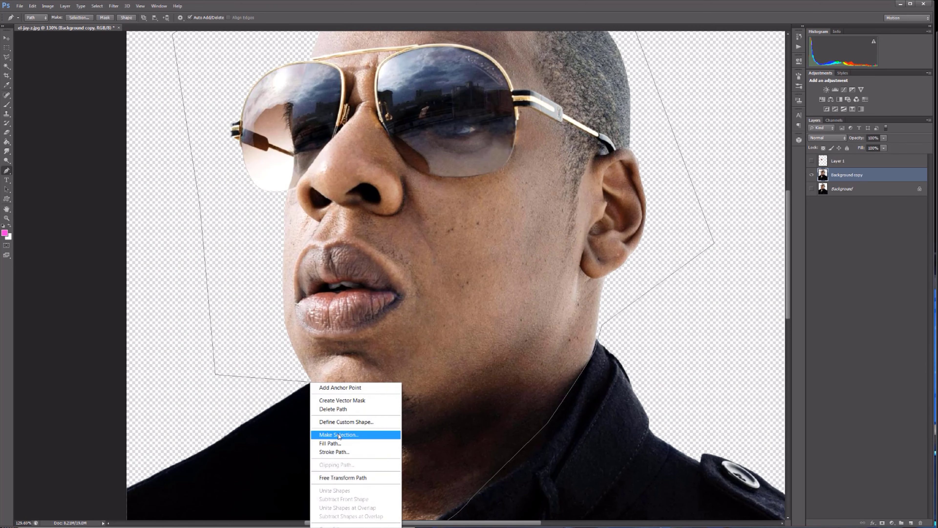
click(335, 436)
key(Return)
key(ctrl+x)
key(ctrl+v)
click(7, 39)
drag(407, 281, 445, 244)
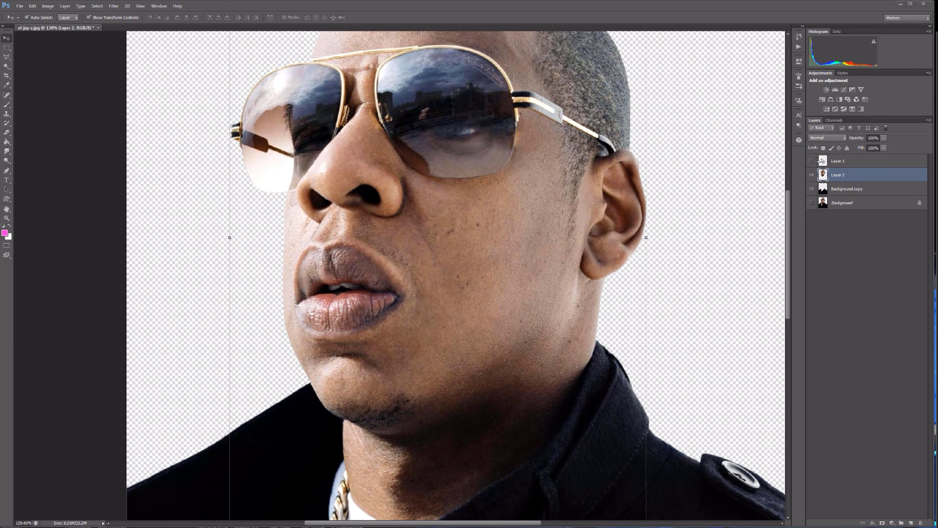
Show the lips on Layer 1, duplicate the head layer Layer 2 and hide the original.
click(812, 161)
click(846, 161)
scroll(462, 205, down, 2)
scroll(461, 206, up, 3)
drag(850, 174, 911, 523)
click(812, 190)
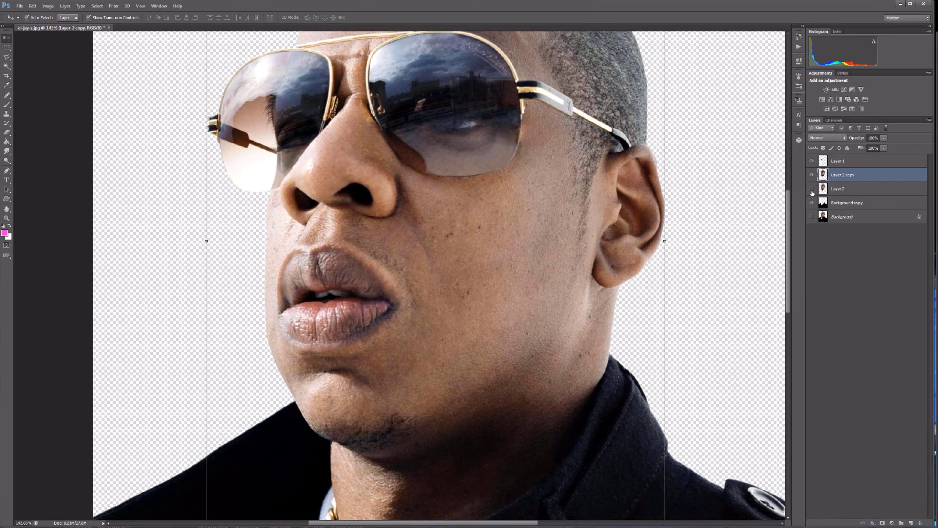
Scale the Layer 2 copy head down to about 80% and reposition it above the coat.
scroll(444, 251, down, 5)
drag(455, 45, 429, 83)
drag(358, 291, 367, 270)
drag(439, 426, 410, 384)
drag(291, 253, 302, 272)
scroll(303, 271, up, 4)
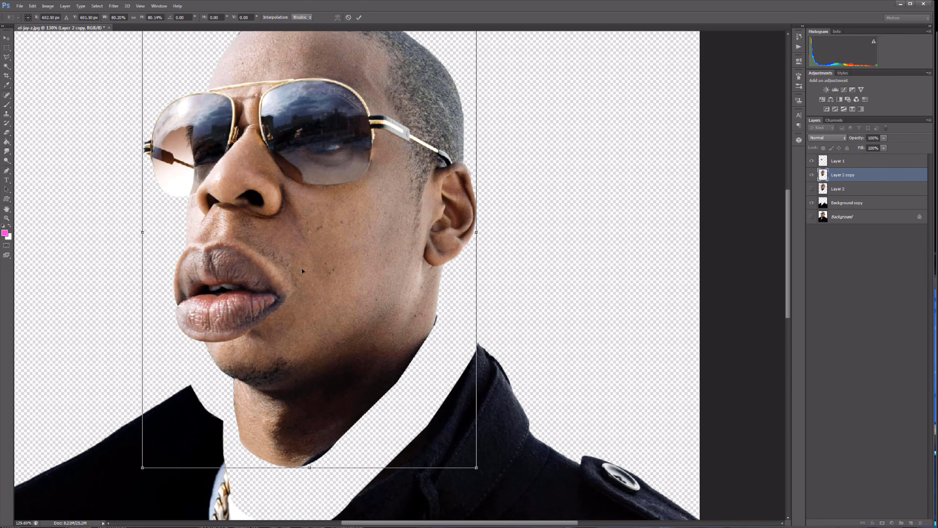
scroll(346, 334, left, 3)
key(Return)
drag(488, 213, 483, 209)
Liquify the Layer 2 copy head, pushing the mouth and cheek outward with a larger brush, and reapply the filter.
click(113, 5)
click(135, 70)
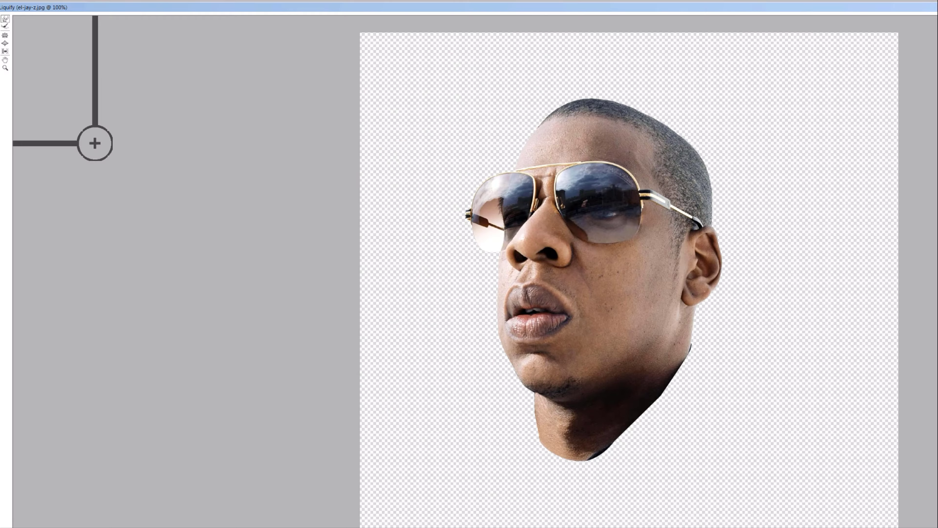
key(ctrl+plus)
key(bracketright)
key(bracketright)
key(bracketright)
key(bracketright)
key(bracketright)
key(bracketright)
key(bracketright)
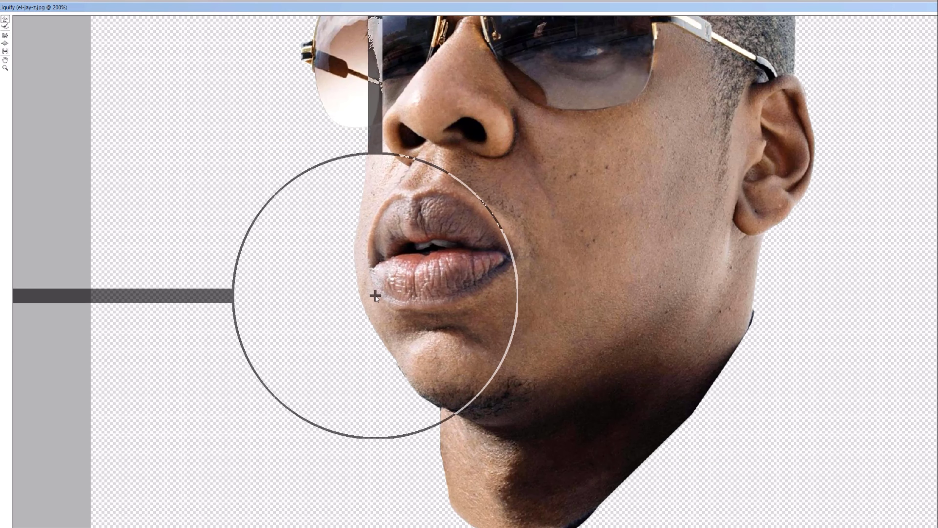
drag(375, 295, 354, 296)
key(Return)
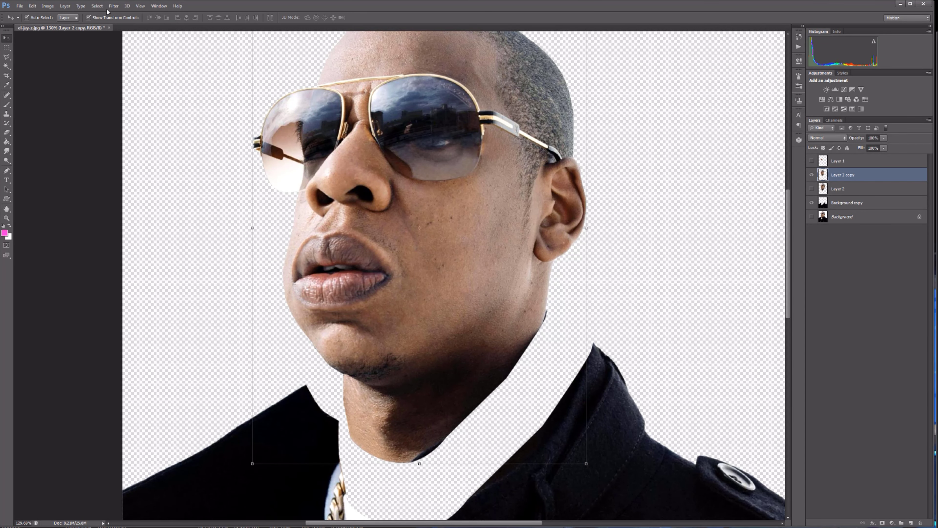
key(ctrl+f)
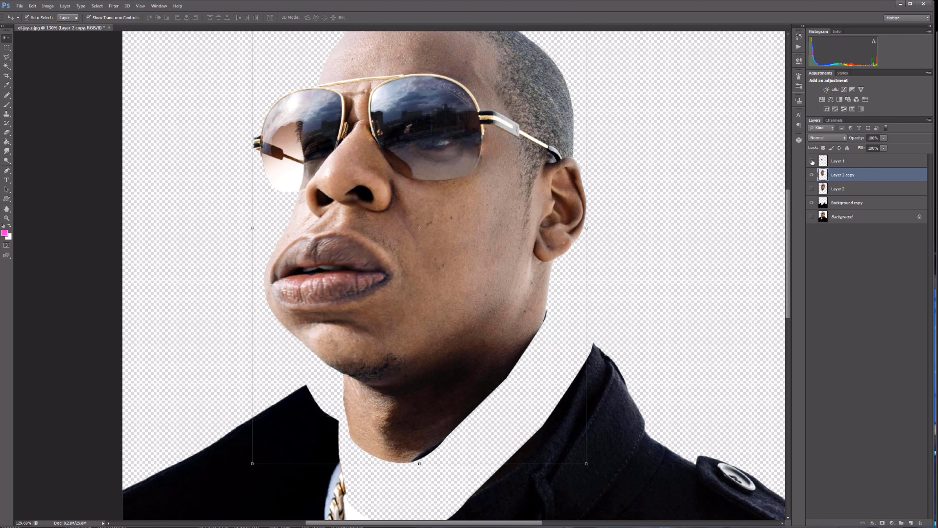
Duplicate Layer 2 as a hidden backup and make Layer 2 visible and active.
drag(840, 188, 844, 169)
click(813, 189)
click(843, 175)
click(622, 96)
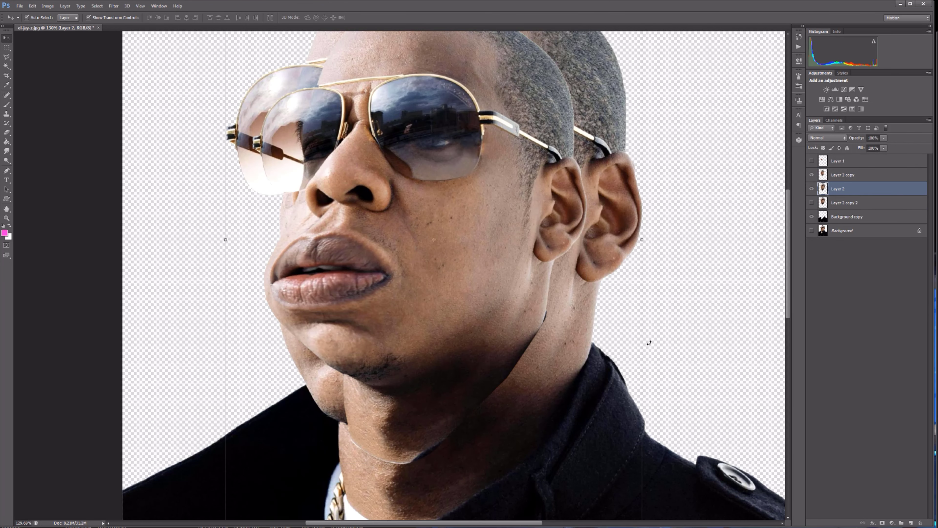
Scale the Layer 2 head to about 92.5% and move it aside so its mouth and chin are exposed.
scroll(266, 157, down, 2)
drag(578, 468, 553, 432)
scroll(568, 96, down, 2)
drag(531, 69, 513, 76)
scroll(317, 198, up, 11)
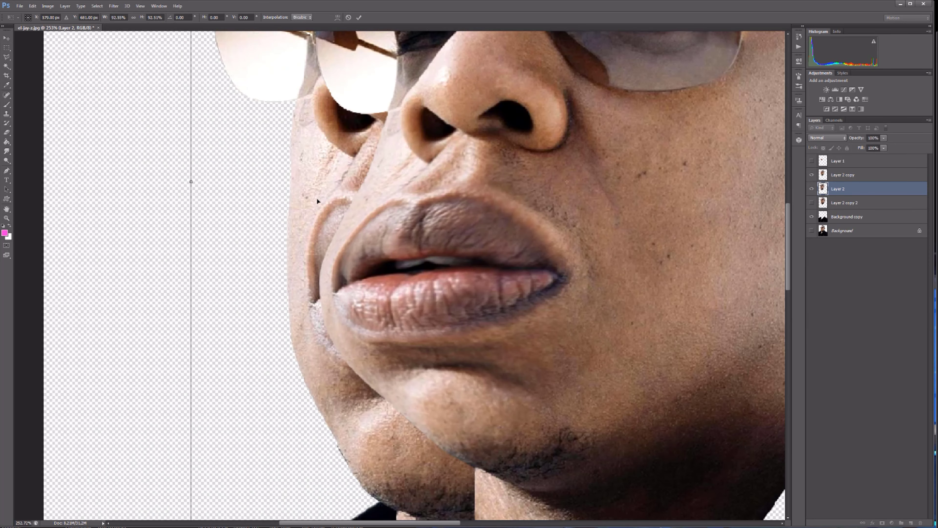
drag(316, 197, 214, 143)
Lasso the skin between the lower lip and chin on Layer 2 and copy it to a new layer above Layer 2 copy.
click(6, 57)
click(320, 255)
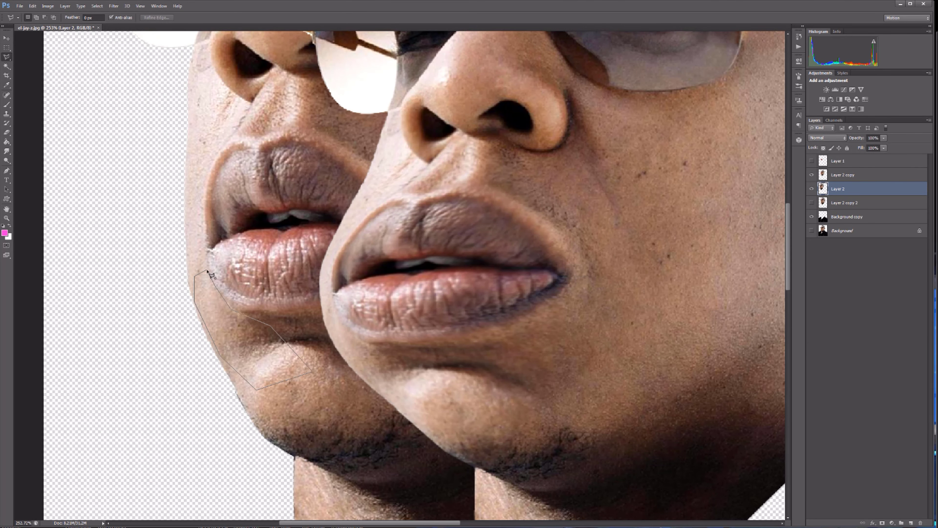
click(207, 270)
key(ctrl+j)
drag(909, 175, 907, 168)
Rotate the copied skin patch and place it over the outer corner of the stretched mouth.
drag(414, 242, 405, 265)
drag(442, 200, 462, 272)
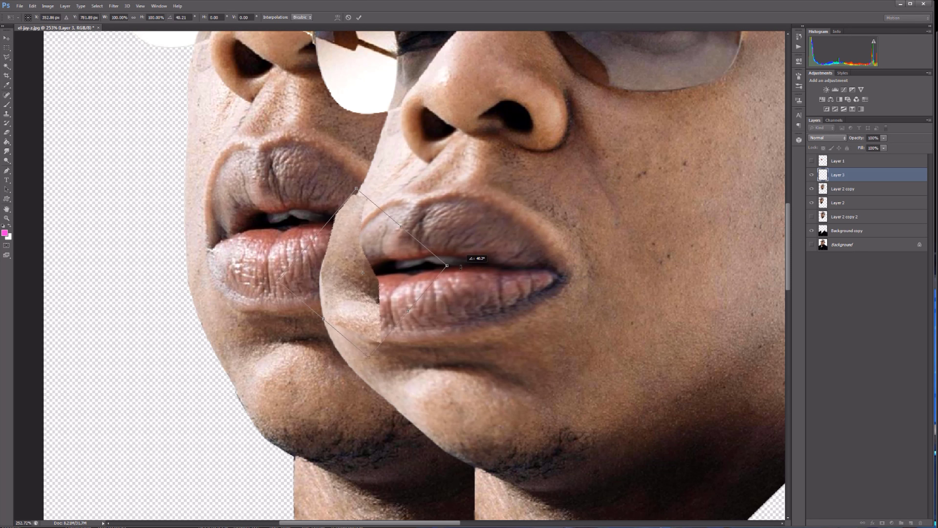
mouse_move(407, 279)
mouse_down()
mouse_move(387, 317)
mouse_move(503, 305)
mouse_up()
drag(406, 299, 387, 286)
key(Return)
Lower the skin patch's opacity to 72% and erase its edges softly around the cheek and lips.
click(884, 137)
drag(884, 147, 874, 148)
click(7, 132)
key(bracketright)
key(bracketright)
mouse_move(352, 177)
mouse_down()
mouse_move(370, 360)
mouse_move(413, 339)
mouse_up()
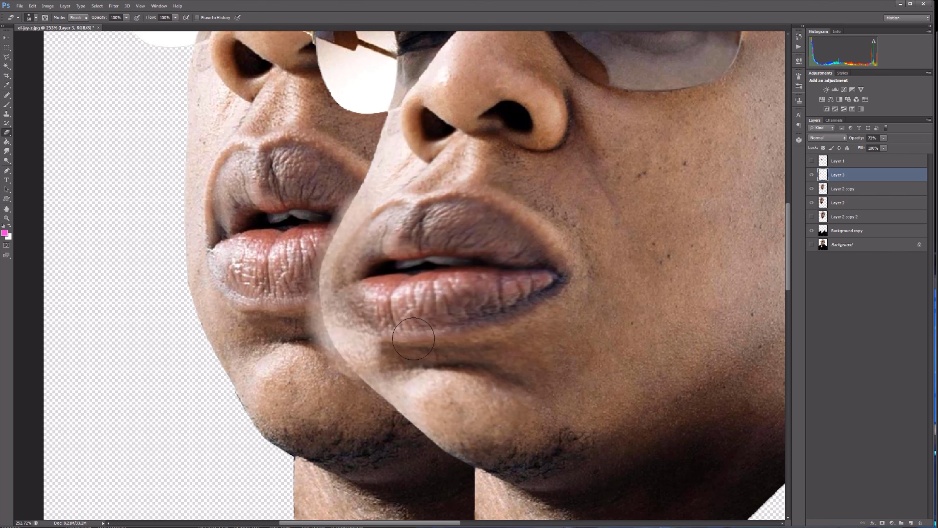
Delete the parts of the skin patch outside the Layer 2 copy head outline and restore its opacity to 100%.
ctrl+click(823, 190)
key(ctrl+shift+i)
key(Delete)
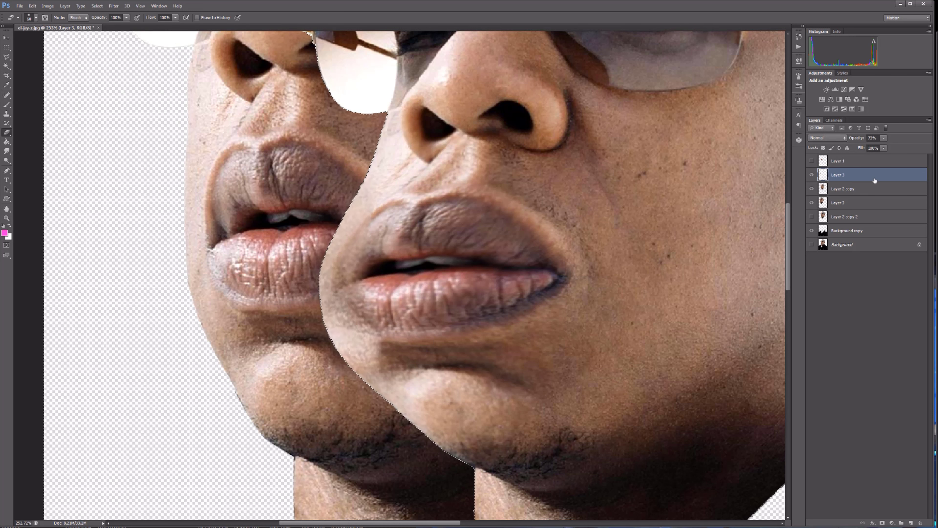
click(884, 138)
drag(884, 146, 919, 146)
key(ctrl+d)
Show Layer 1, enlarge its lips by stretching them mostly in width, and position them over the mouth.
click(812, 161)
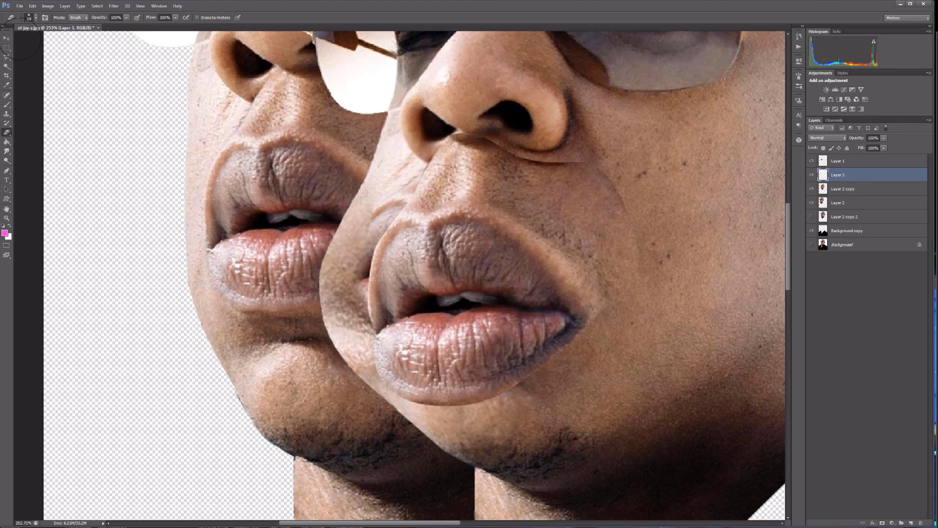
click(6, 38)
scroll(391, 218, down, 9)
click(838, 161)
key(ctrl+t)
drag(381, 239, 369, 239)
drag(448, 216, 460, 208)
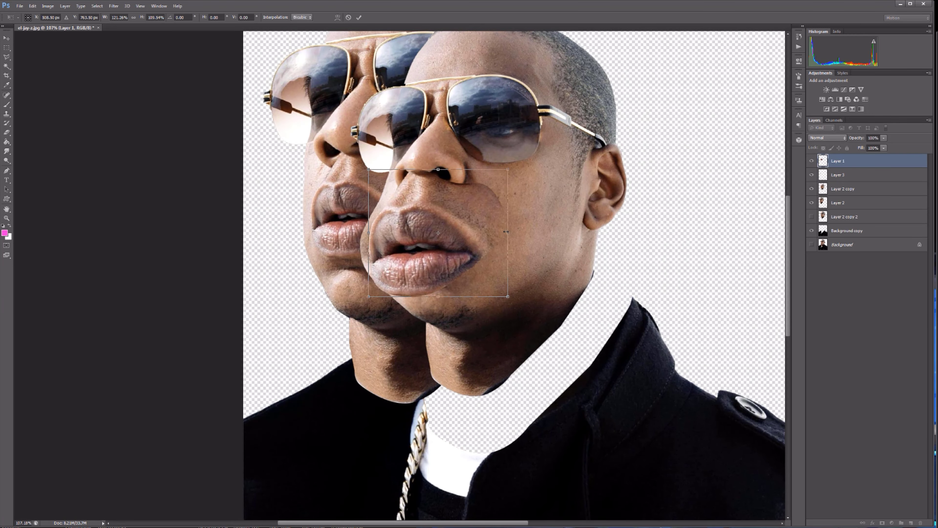
drag(507, 231, 517, 232)
mouse_move(443, 264)
mouse_down()
mouse_move(440, 254)
mouse_move(447, 258)
mouse_up()
drag(447, 164, 447, 168)
key(Return)
Erase the outer edges of the enlarged lips on Layer 1 with a larger brush to blend them into the face.
key(e)
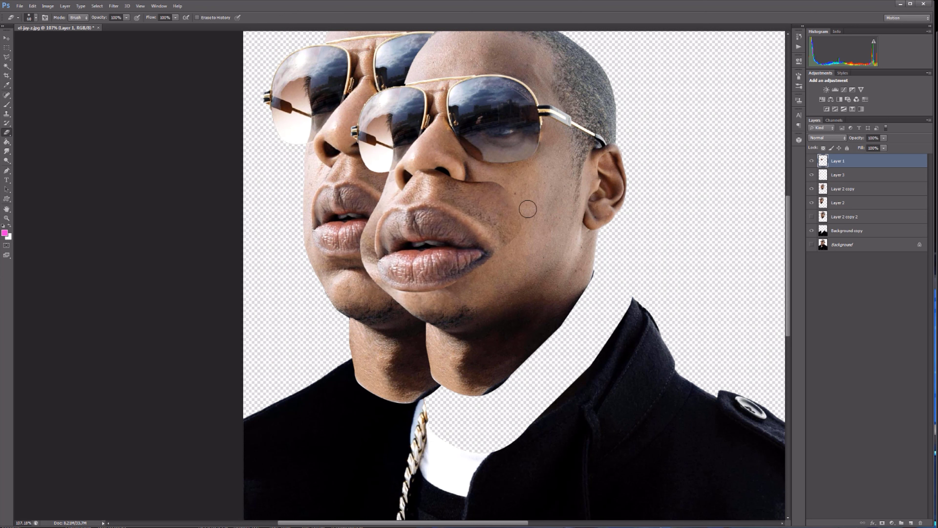
key(bracketright)
key(bracketright)
key(bracketright)
scroll(534, 246, up, 3)
scroll(661, 273, down, 8)
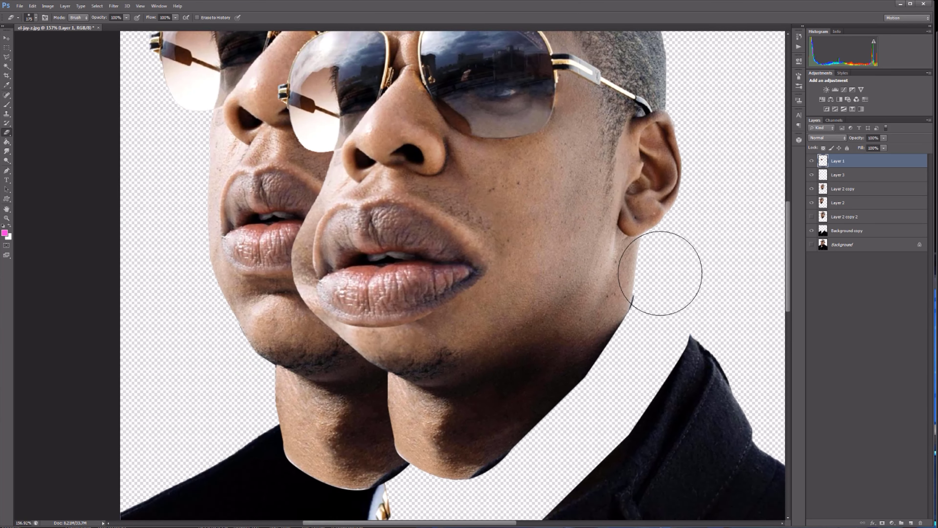
Hide the extra Layer 2 head, stretch the lips on Layer 1 slightly taller and adjust their position.
click(7, 38)
click(439, 111)
click(811, 202)
click(537, 253)
drag(538, 253, 537, 250)
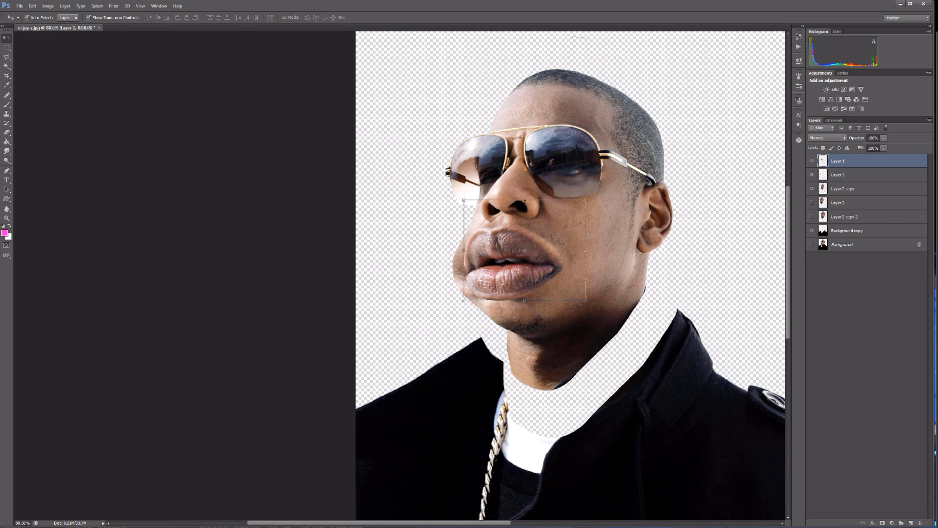
drag(525, 200, 525, 192)
drag(528, 231, 529, 233)
key(Return)
Merge the skin patch on Layer 3 down into the Layer 2 copy head.
click(543, 304)
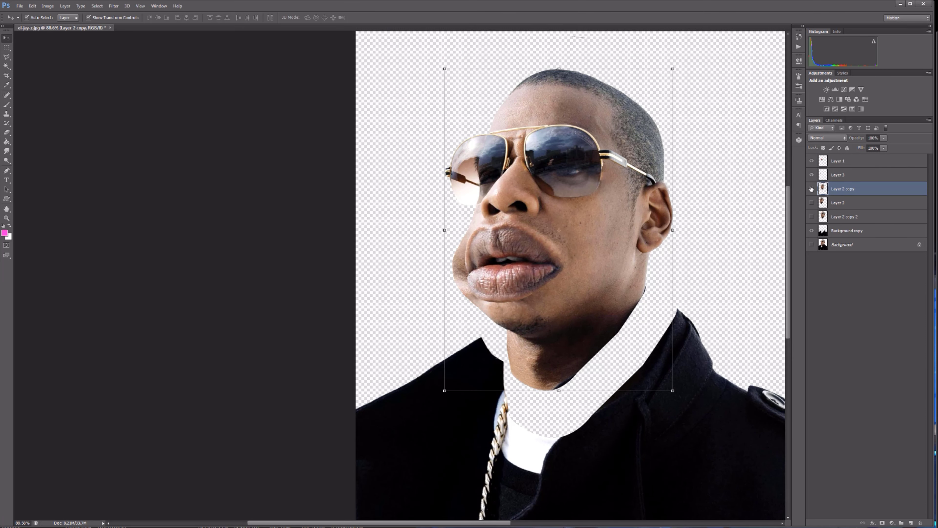
click(846, 176)
key(ctrl+e)
Open Liquify for the merged Layer 2 copy head and resize and move its window to fit the screen.
click(113, 6)
click(120, 61)
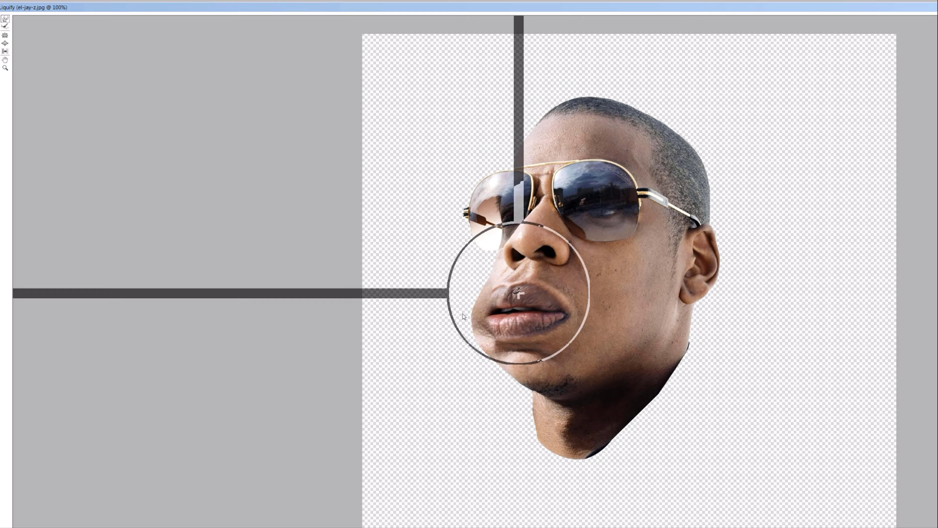
mouse_move(554, 8)
mouse_down()
mouse_move(531, 25)
mouse_move(531, 194)
mouse_up()
drag(846, 197, 523, 94)
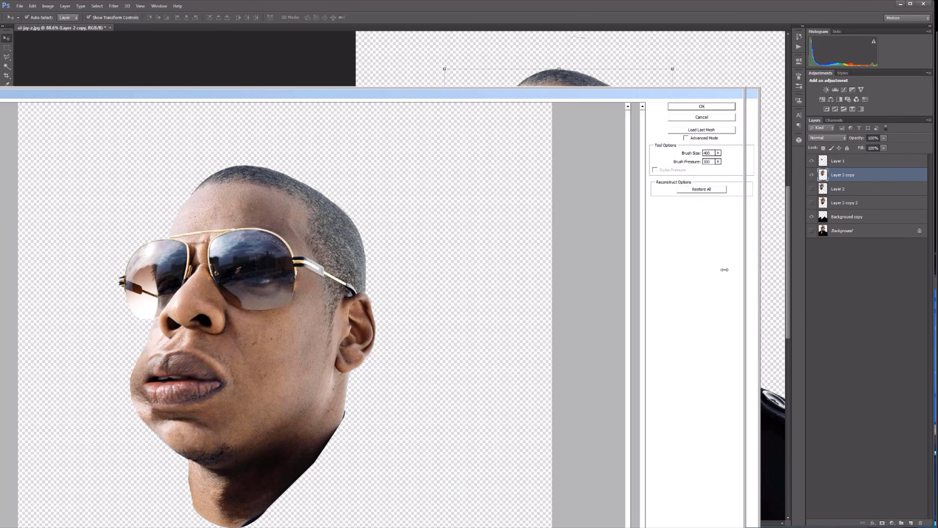
drag(747, 527, 694, 454)
drag(524, 93, 673, 44)
drag(843, 289, 707, 289)
Reshape the cheek and jaw beside the mouth in Liquify at 200% zoom with a brush size of 400.
key(ctrl+plus)
scroll(450, 198, down, 5)
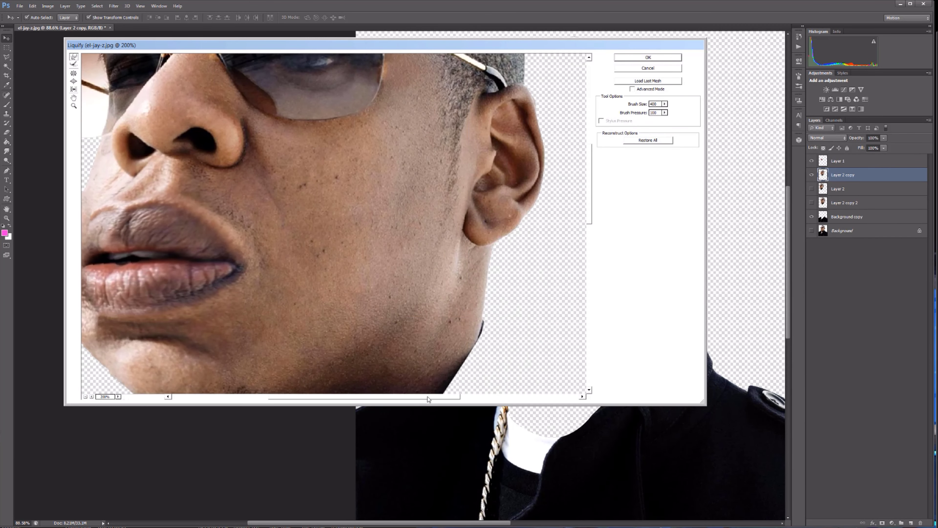
mouse_move(429, 397)
mouse_down()
mouse_move(361, 413)
mouse_move(361, 514)
mouse_up()
drag(708, 352, 779, 352)
scroll(443, 296, up, 3)
mouse_move(142, 268)
mouse_down()
mouse_move(159, 267)
mouse_move(197, 380)
mouse_up()
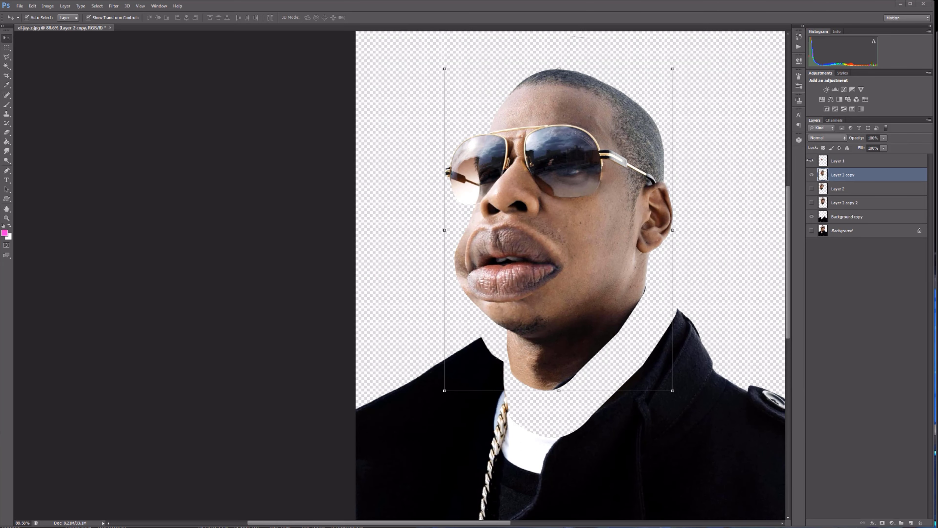
Open Layer 1 in Liquify and reshape the lower lip, reducing the brush size from 150 to 90.
click(838, 161)
click(114, 6)
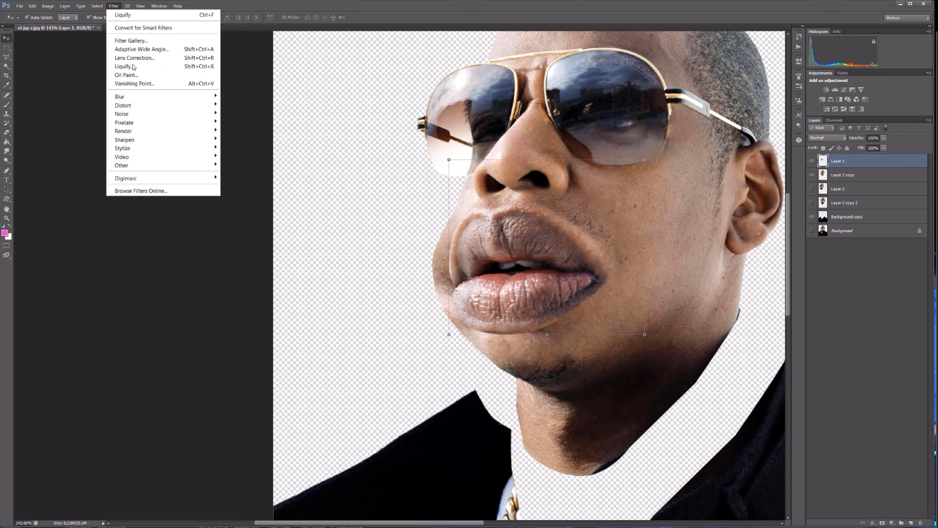
click(123, 71)
scroll(243, 213, up, 3)
key(bracketleft)
key(bracketleft)
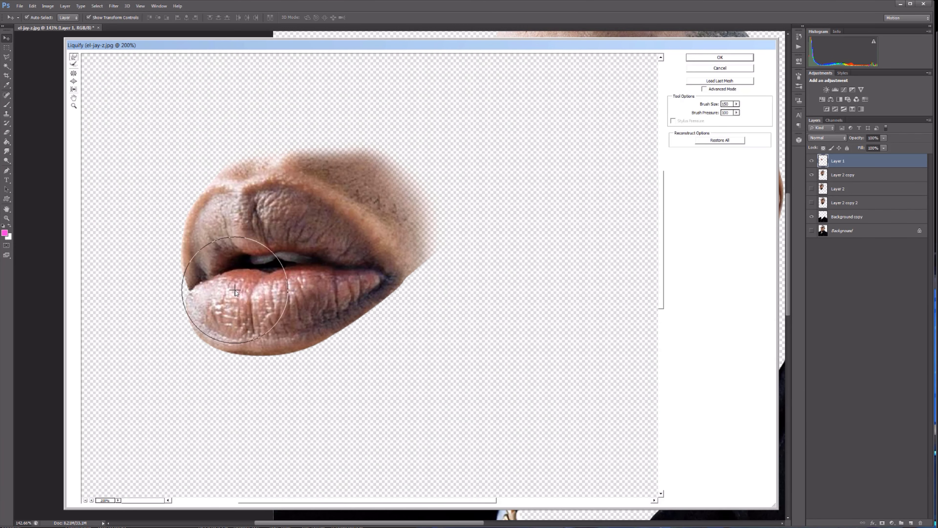
key(bracketleft)
key(bracketleft)
key(bracketleft)
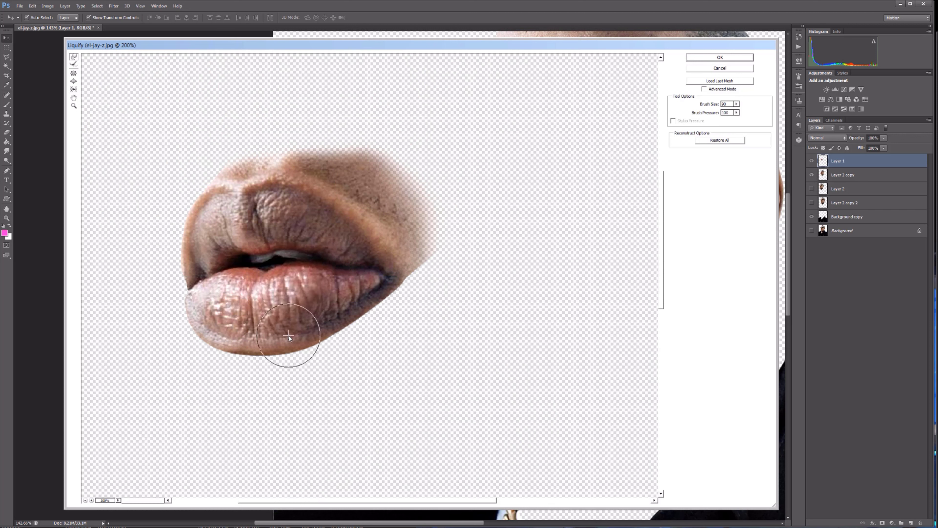
Warp rounded bulges into the outer edges of both lips with brush sizes between 60 and 100, and apply Liquify.
key(bracketright)
key(bracketright)
key(bracketright)
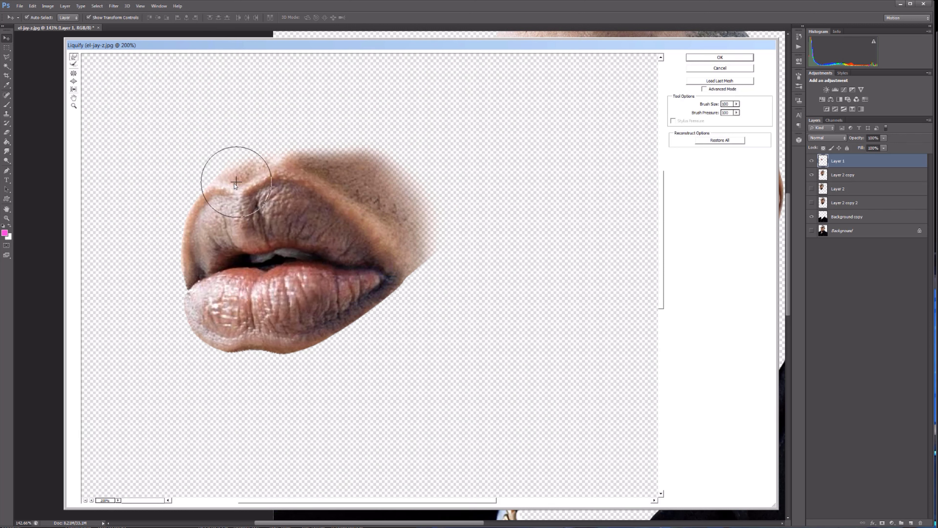
key(bracketright)
key(bracketright)
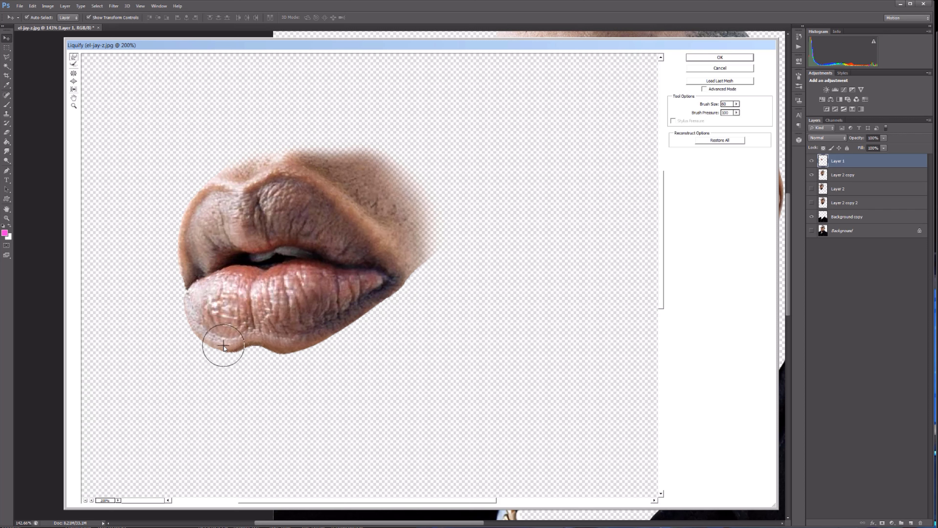
key(bracketright)
key(bracketright)
mouse_move(224, 346)
mouse_down()
mouse_move(293, 344)
mouse_move(422, 285)
mouse_up()
key(bracketright)
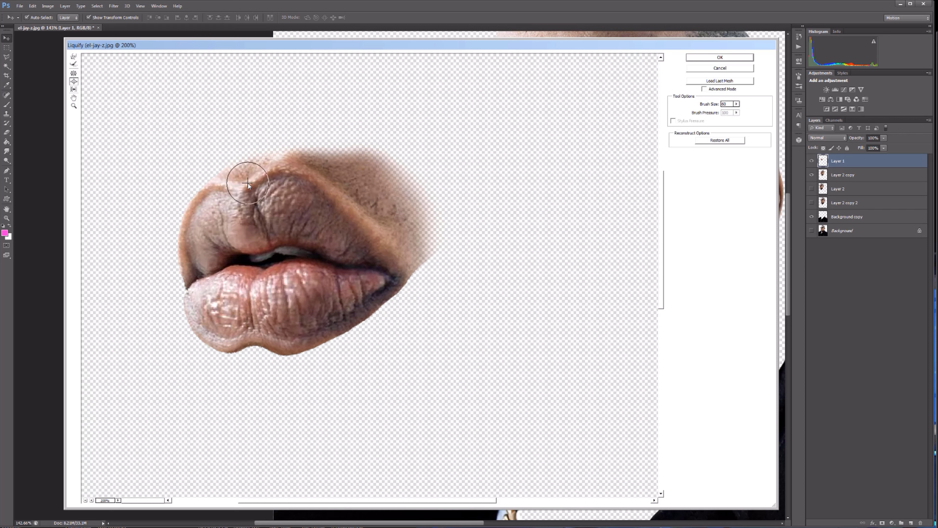
click(715, 57)
Select the Layer 2 copy head, make sure it is visible and open it in Liquify.
scroll(704, 300, up, 2)
click(843, 174)
click(812, 175)
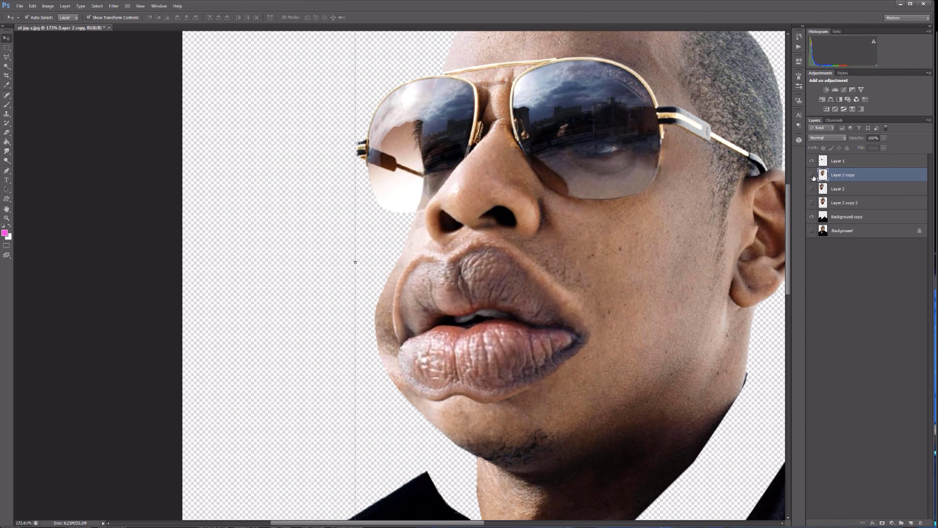
click(114, 7)
click(844, 258)
click(114, 6)
click(125, 66)
Try to bloat the area beside the chin at 200% zoom with a brush size of 90, and undo it.
scroll(317, 285, up, 3)
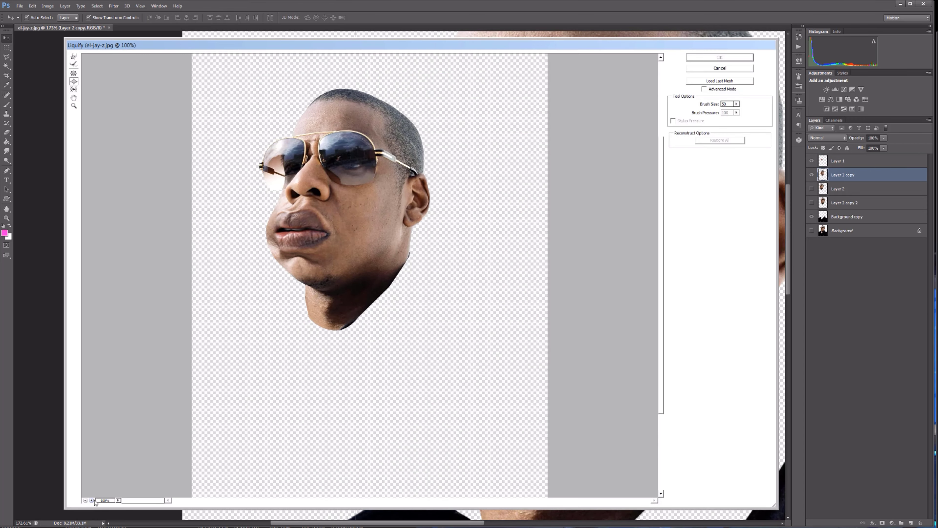
drag(664, 285, 664, 244)
key(bracketright)
key(bracketright)
key(bracketright)
click(203, 408)
key(ctrl+z)
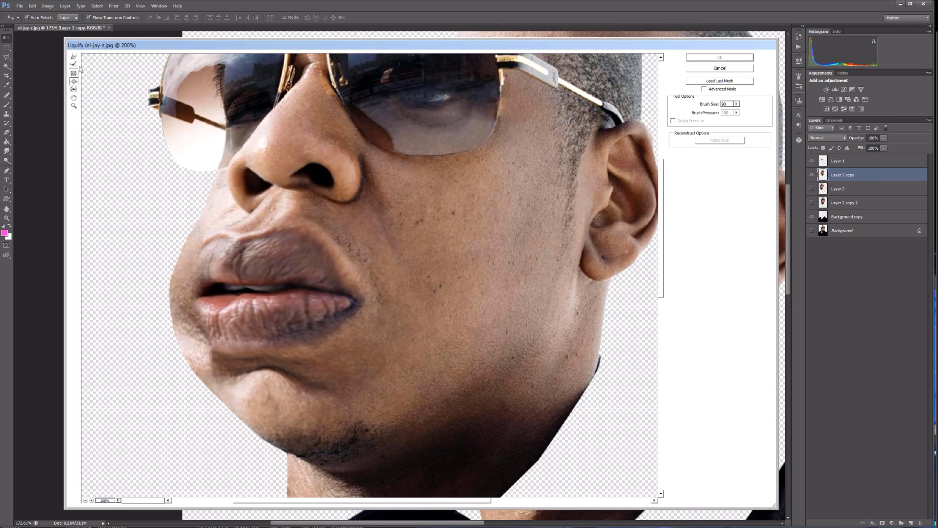
Warp the face outline between the lower lip and chin inward with a brush size of 80, and apply Liquify.
click(74, 57)
drag(204, 407, 204, 403)
key(bracketleft)
key(bracketleft)
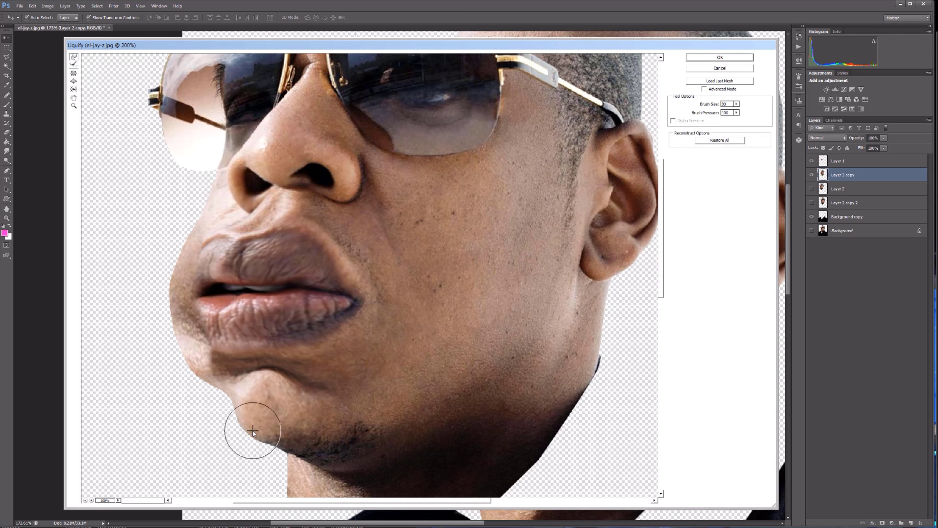
click(720, 58)
Slightly resize and nudge the Layer 2 copy head with a transform, and deselect it.
scroll(619, 425, down, 2)
click(547, 373)
drag(638, 417, 631, 425)
drag(579, 319, 580, 321)
key(Return)
click(653, 277)
scroll(639, 247, down, 3)
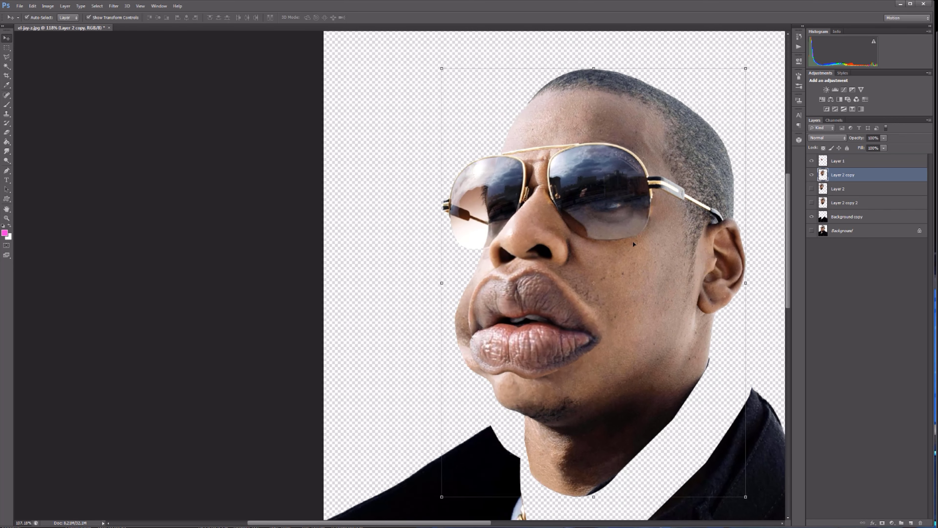
Show Layer 2 and move it above Layer 1 to the top of the layer stack.
drag(634, 244, 540, 217)
click(812, 189)
click(860, 188)
drag(860, 188, 850, 160)
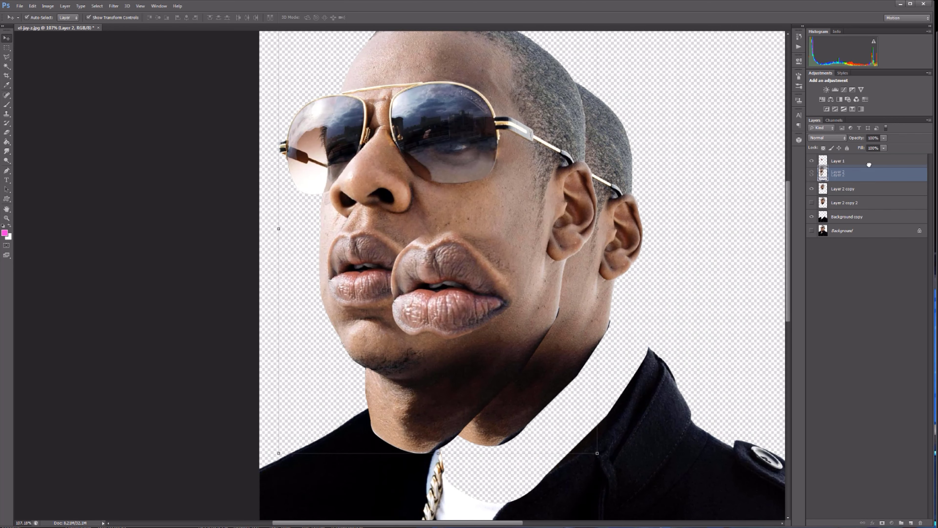
Outline the nose on Layer 2 with a lasso, copy it to a new layer and hide Layer 2.
key(l)
scroll(495, 74, up, 4)
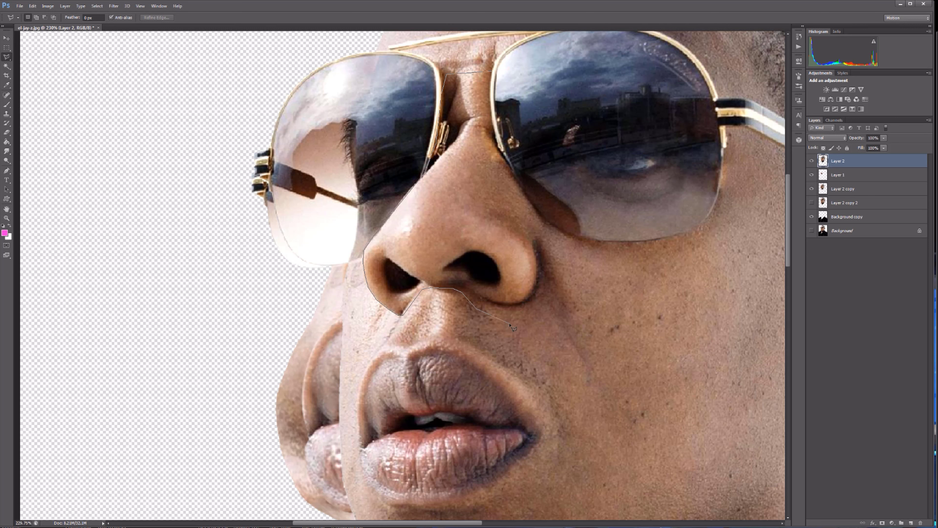
click(492, 91)
key(ctrl+j)
click(811, 175)
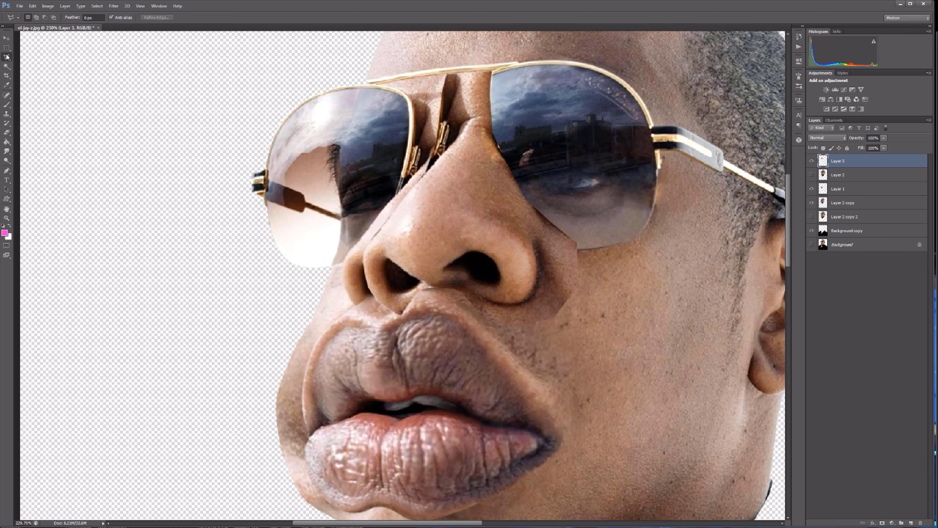
Enlarge and widen the copied nose with Free Transform and position it over the nose of the caricature head.
key(v)
drag(462, 230, 591, 314)
scroll(496, 277, down, 4)
drag(532, 300, 476, 285)
key(ctrl+t)
drag(564, 349, 603, 379)
drag(552, 300, 550, 267)
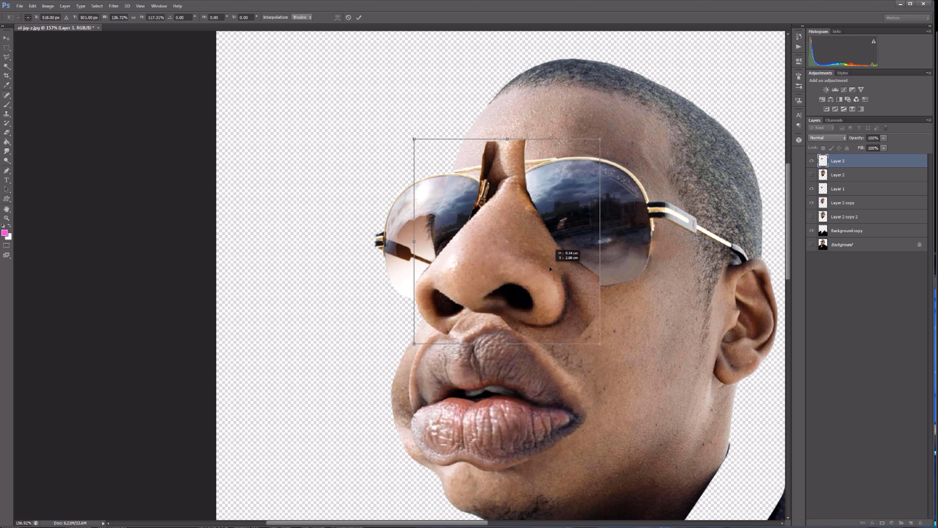
drag(509, 140, 508, 167)
drag(601, 345, 613, 357)
drag(548, 289, 537, 276)
key(Return)
Open the nose layer in Liquify at 200% zoom, warp the nose tip outward with a small brush, and apply it.
click(113, 6)
click(133, 63)
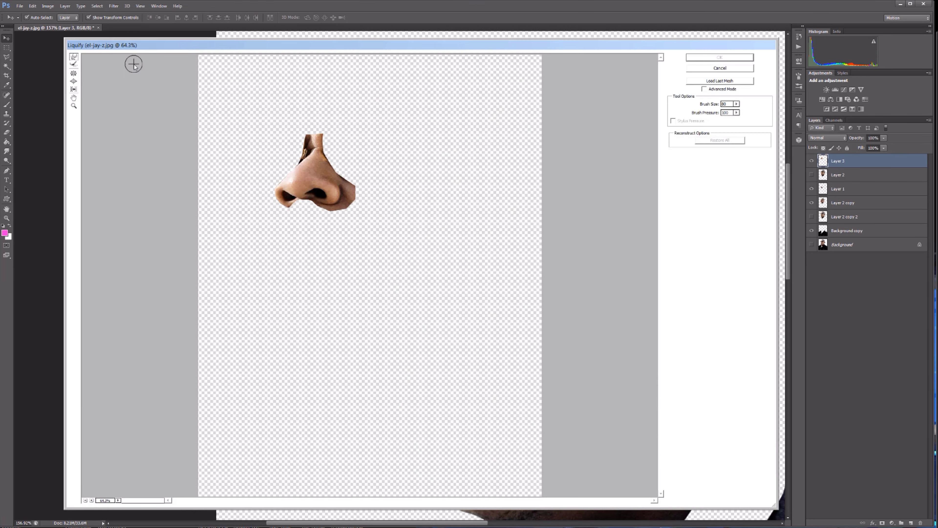
click(92, 500)
click(91, 500)
click(91, 501)
drag(416, 502, 344, 501)
scroll(319, 285, up, 5)
key(bracketright)
drag(310, 255, 283, 284)
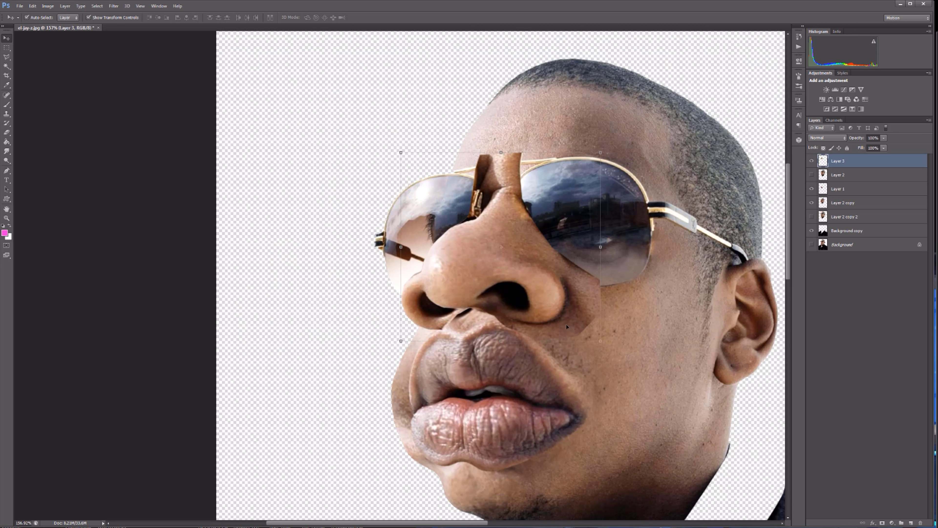
Reopen the nose in Liquify, push the tip further out with brush sizes from 90 to 125, apply and nudge the nose.
click(114, 6)
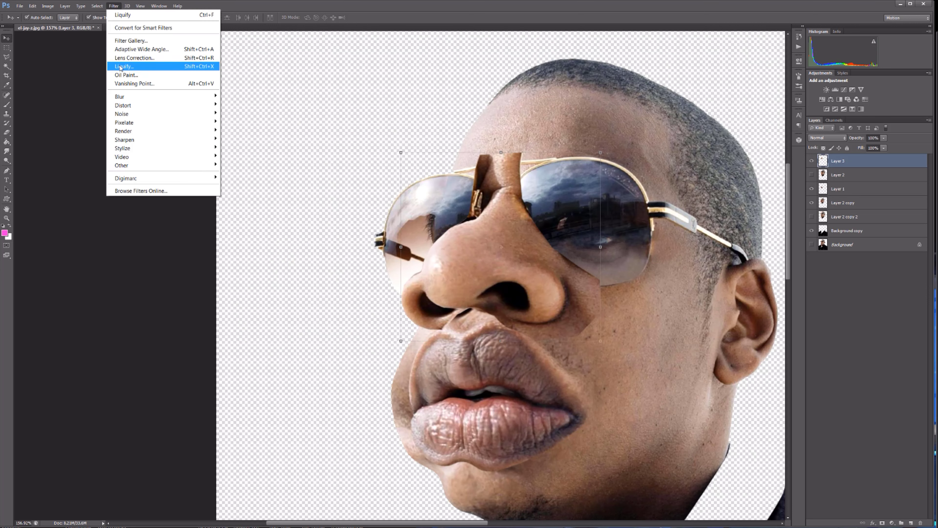
click(125, 65)
click(91, 500)
click(91, 501)
click(91, 500)
drag(662, 286, 673, 210)
drag(443, 500, 370, 500)
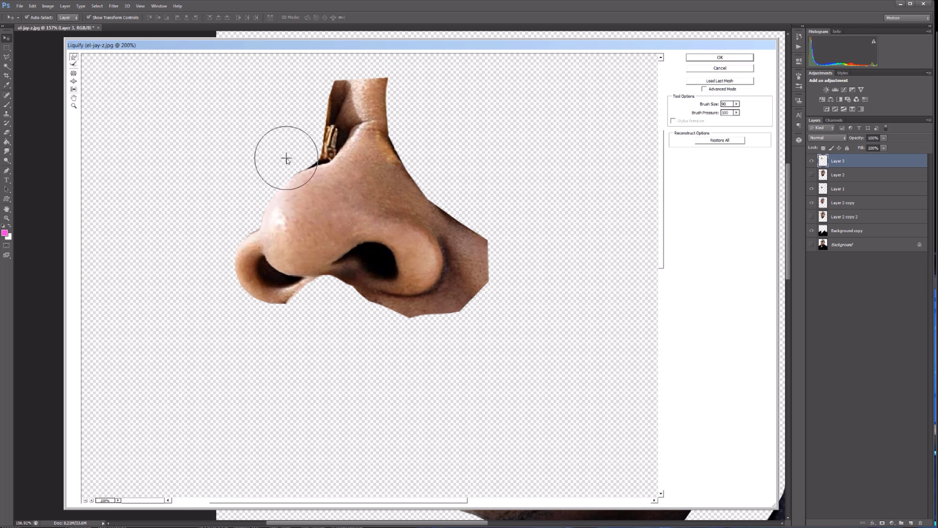
key(bracketright)
key(bracketright)
drag(292, 200, 274, 223)
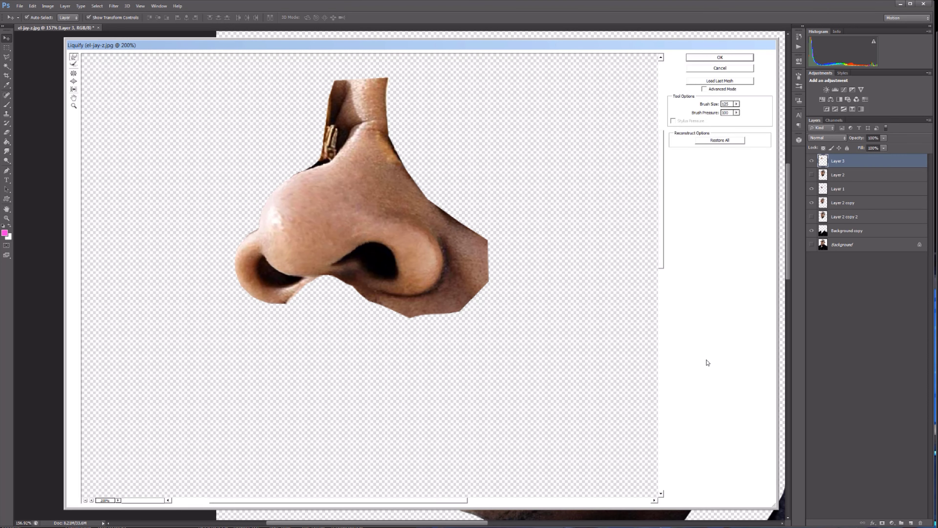
key(Return)
drag(540, 268, 544, 276)
Erase the surplus skin of the nose patch around the nostrils, the cheek and the lower edge of the sunglasses lens.
scroll(544, 276, down, 2)
scroll(789, 255, down, 2)
key(e)
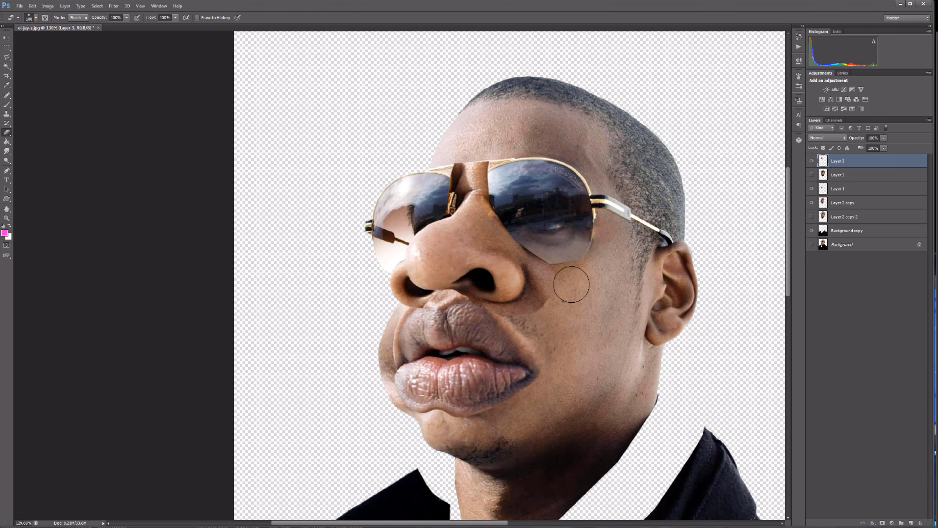
scroll(539, 319, up, 4)
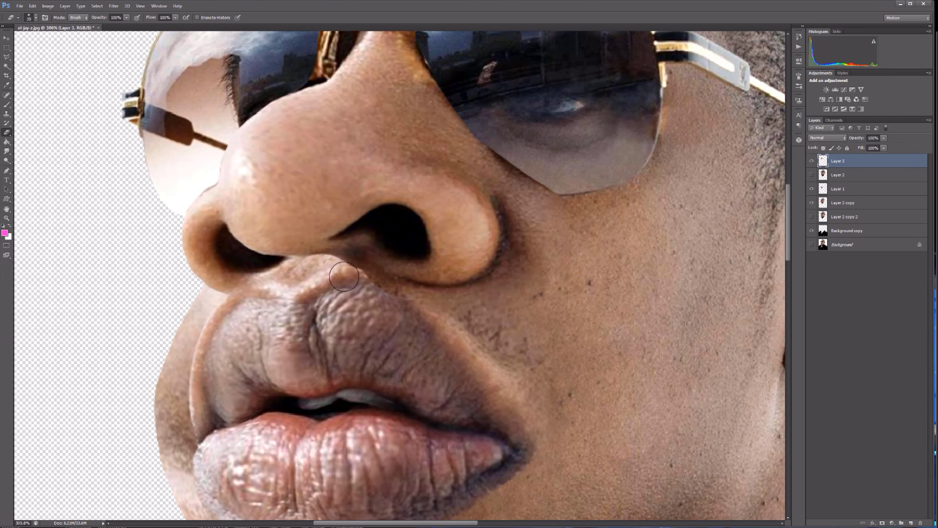
key(])
key(])
key(])
key(])
mouse_move(556, 187)
mouse_down()
mouse_move(558, 178)
mouse_move(535, 163)
mouse_up()
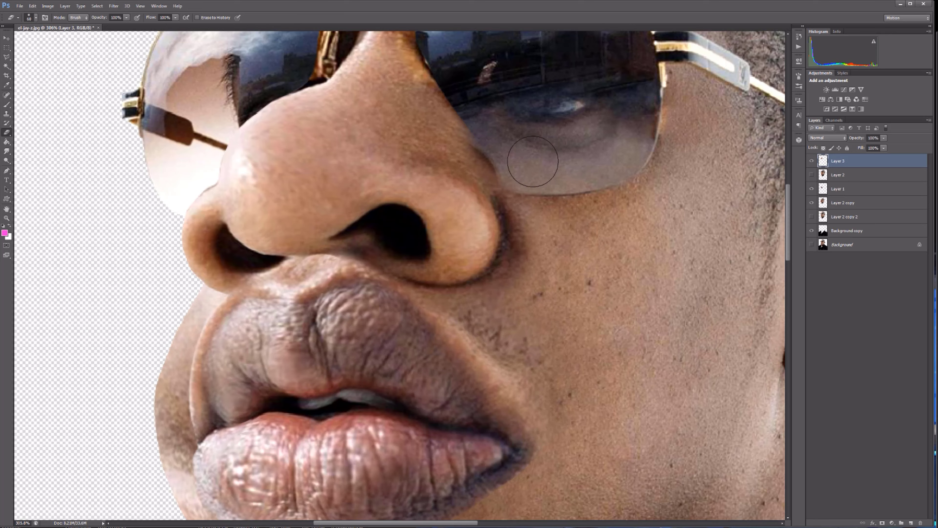
Erase the leftover patch around the nose bridge and sunglasses frame with a smaller eraser.
scroll(534, 160, down, 2)
scroll(450, 96, up, 5)
key([)
key([)
key([)
key([)
key([)
key([)
key([)
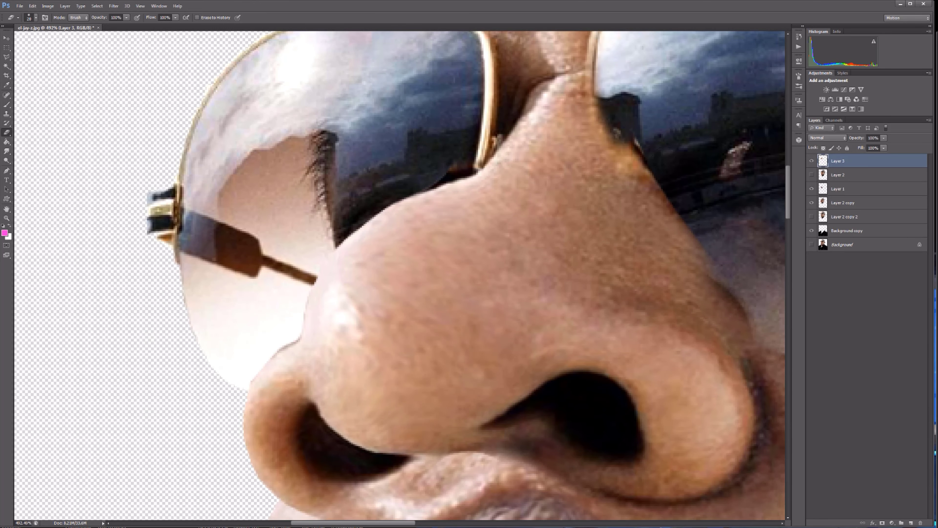
scroll(651, 178, down, 2)
scroll(737, 207, down, 3)
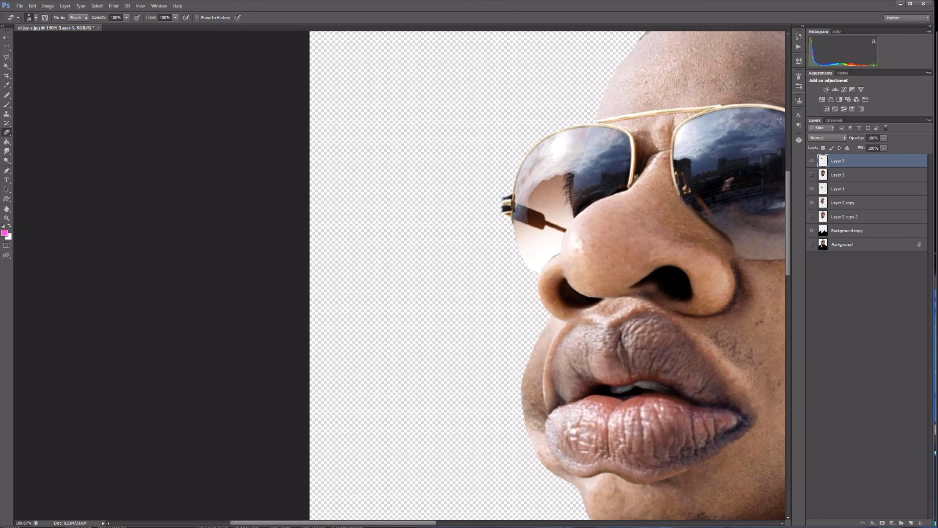
Scale the nose to about 93%, reposition it between the sunglasses and lips, and apply the transformation.
scroll(707, 237, down, 4)
scroll(376, 207, up, 1)
drag(376, 207, 430, 302)
key(v)
drag(376, 228, 376, 233)
drag(446, 310, 436, 301)
mouse_move(385, 235)
mouse_down()
mouse_move(388, 248)
mouse_move(388, 240)
mouse_up()
key(v)
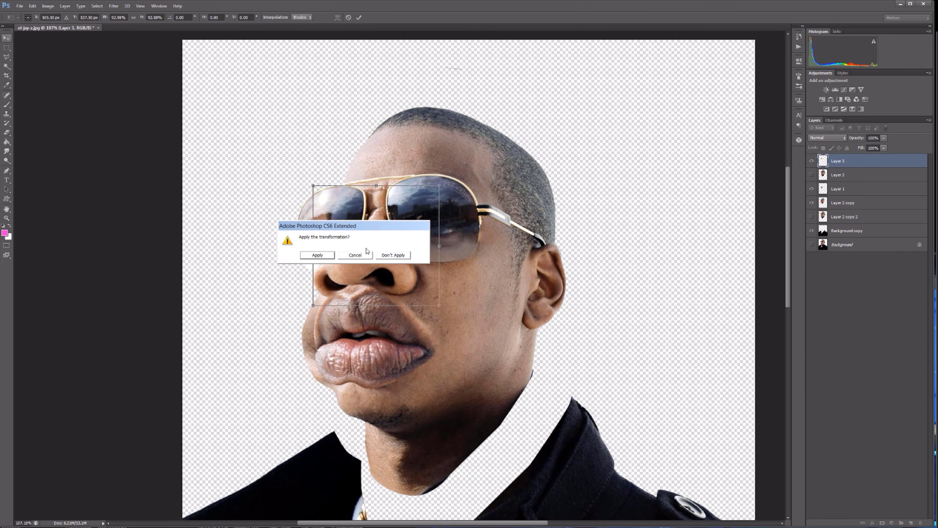
click(317, 255)
click(624, 227)
scroll(789, 197, up, 2)
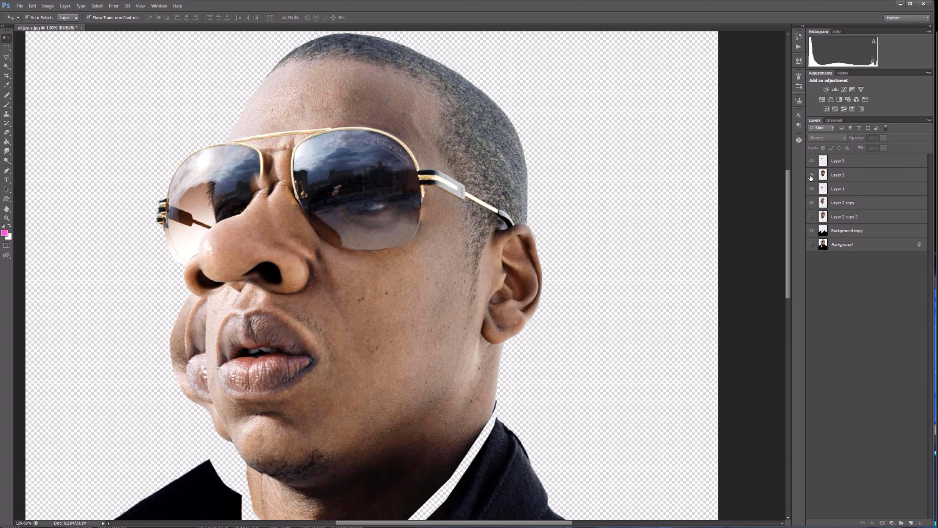
Duplicate the Layer 2 head and hide the original Layer 2.
click(811, 174)
drag(846, 175, 911, 524)
click(812, 188)
Enlarge the duplicated head with a transform, reposition it over the caricature and apply the transformation.
scroll(532, 306, down, 3)
drag(539, 482, 601, 356)
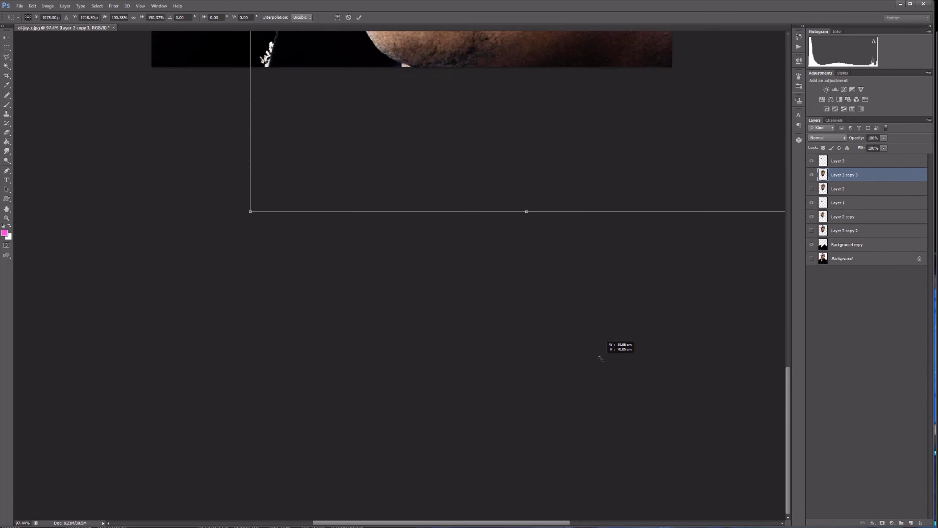
scroll(601, 356, up, 10)
drag(518, 370, 469, 229)
scroll(469, 236, down, 6)
drag(477, 281, 430, 285)
scroll(428, 274, up, 3)
key(Return)
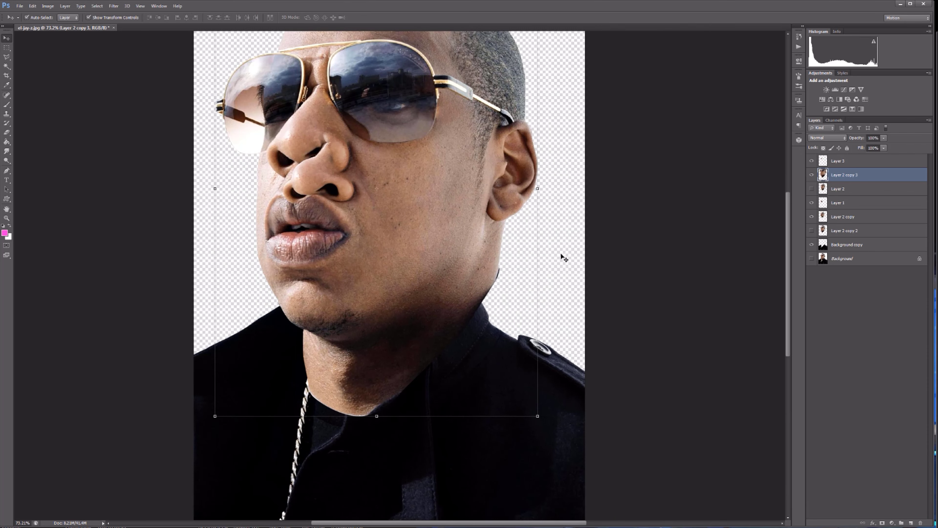
Open the duplicated head in Liquify and push the back of the head and ear inward with a brush size of 900.
click(113, 6)
click(99, 55)
key(bracketright)
key(bracketright)
key(bracketright)
key(bracketright)
key(bracketright)
key(bracketright)
key(bracketright)
key(bracketright)
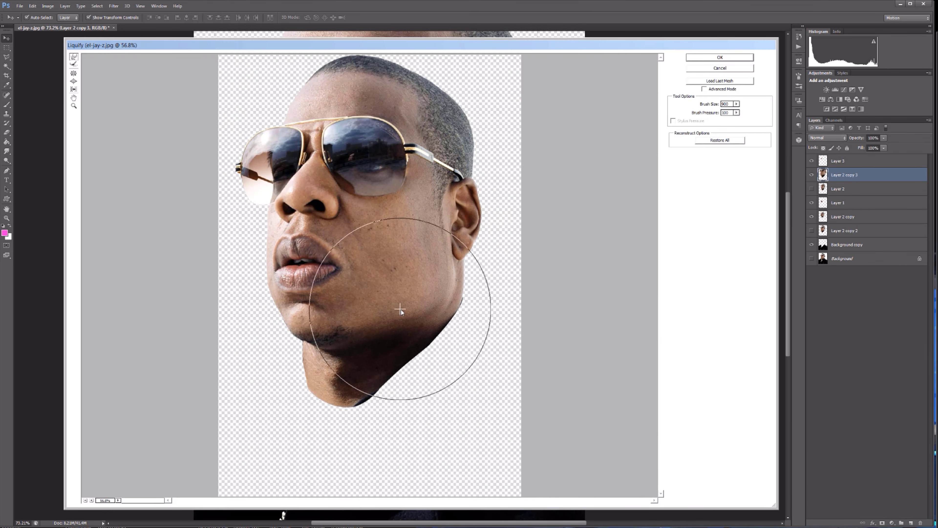
drag(500, 149, 455, 145)
drag(483, 174, 460, 191)
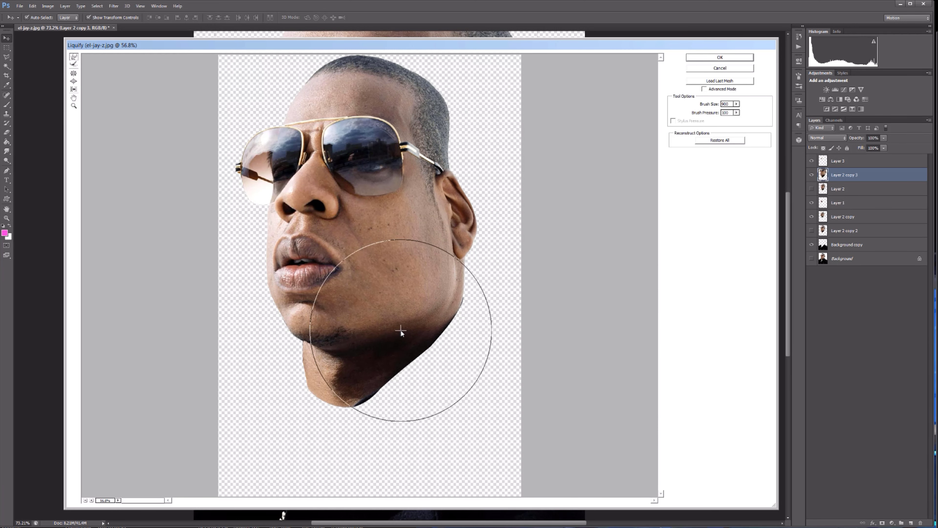
click(721, 58)
Hide every layer except Layer 2 copy 3 and move its head lower on the canvas.
scroll(773, 273, up, 1)
click(811, 161)
drag(812, 244, 812, 203)
key(e)
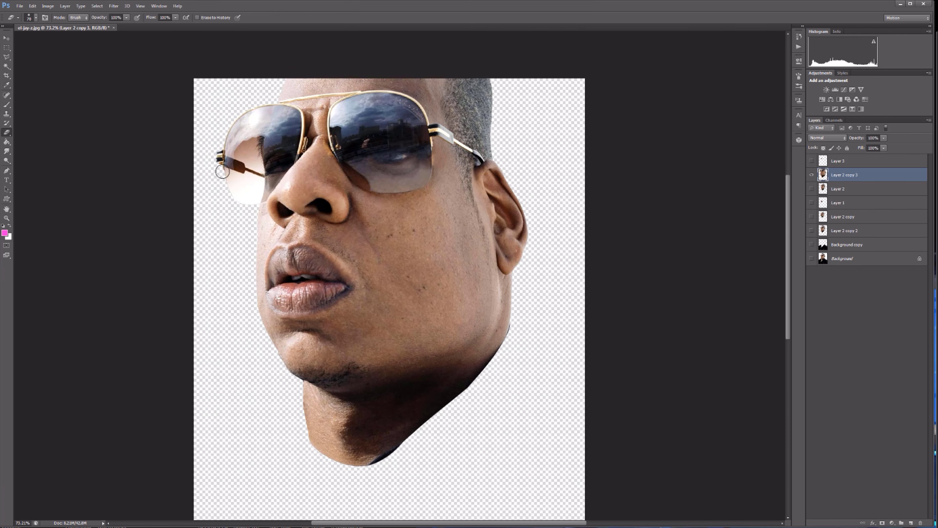
key(v)
drag(382, 205, 387, 279)
Erase the upper head, sunglasses and nose from Layer 2 copy 3 with an enlarged eraser, keeping the jaw and ear.
key(e)
key(bracketright)
key(bracketright)
key(bracketright)
key(bracketright)
key(bracketright)
key(bracketright)
key(bracketright)
mouse_move(484, 119)
mouse_down()
mouse_move(269, 204)
mouse_move(485, 185)
mouse_move(319, 255)
mouse_move(467, 218)
mouse_up()
Show the caricature face layers, move Layer 2 copy 3 beneath Layer 2 copy 2 and hide it.
click(812, 162)
click(813, 189)
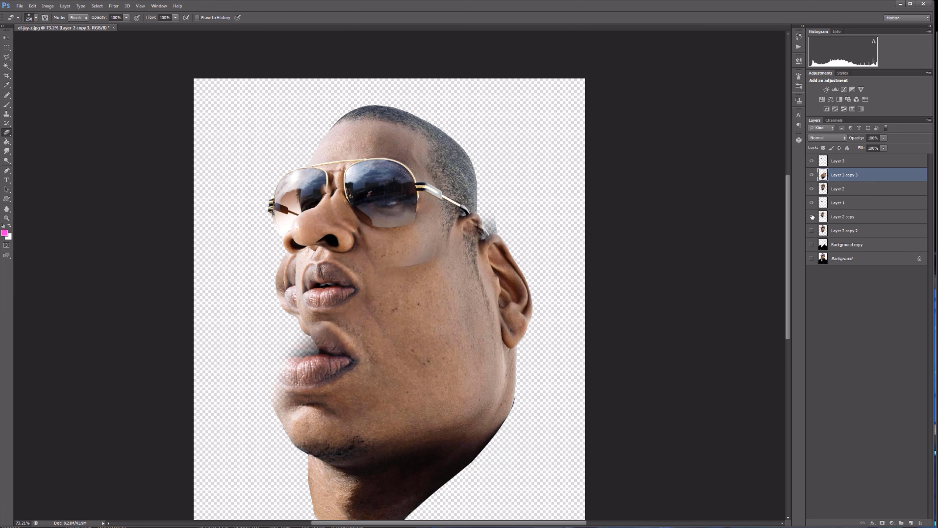
drag(873, 221, 872, 237)
click(812, 175)
click(812, 231)
scroll(314, 209, up, 4)
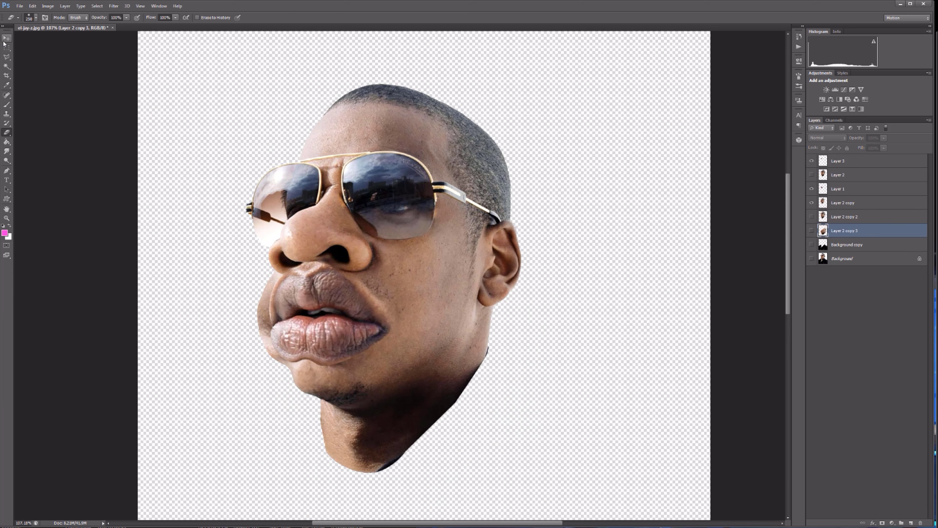
Check the face layers, show Layer 2 copy 3 again and move it back directly below the nose layer.
click(6, 38)
click(322, 241)
click(327, 329)
click(331, 392)
click(812, 203)
click(812, 203)
click(812, 231)
drag(851, 231, 853, 168)
Scale down the Layer 2 copy 3 jaw, align it with the caricature face and apply the transformation.
drag(441, 379, 418, 254)
scroll(421, 259, down, 5)
drag(518, 390, 467, 315)
drag(404, 148, 435, 180)
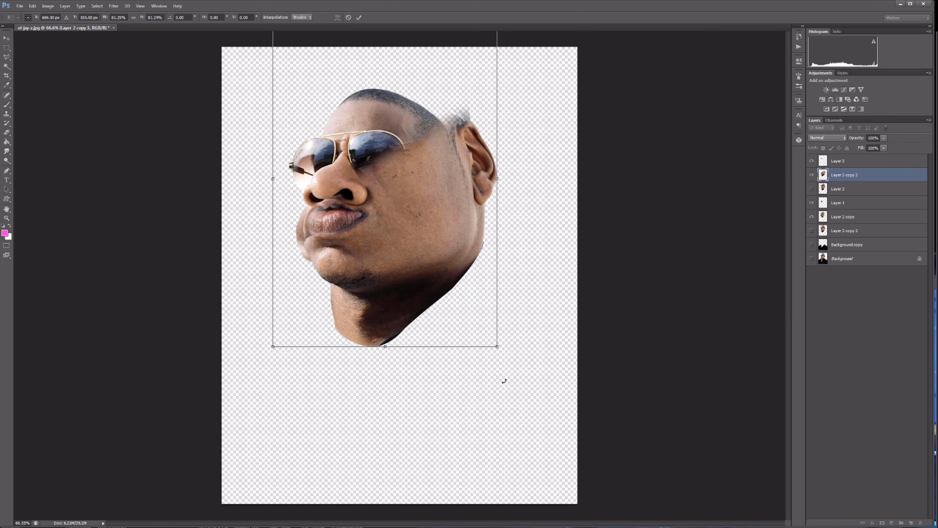
scroll(503, 381, down, 1)
drag(283, 34, 300, 97)
mouse_move(442, 224)
mouse_down()
mouse_move(428, 209)
mouse_move(420, 214)
mouse_up()
key(Return)
Erase the duplicate ear, lips and neck areas of Layer 2 copy 3 so only the enlarged jaw covers the face.
scroll(462, 200, up, 5)
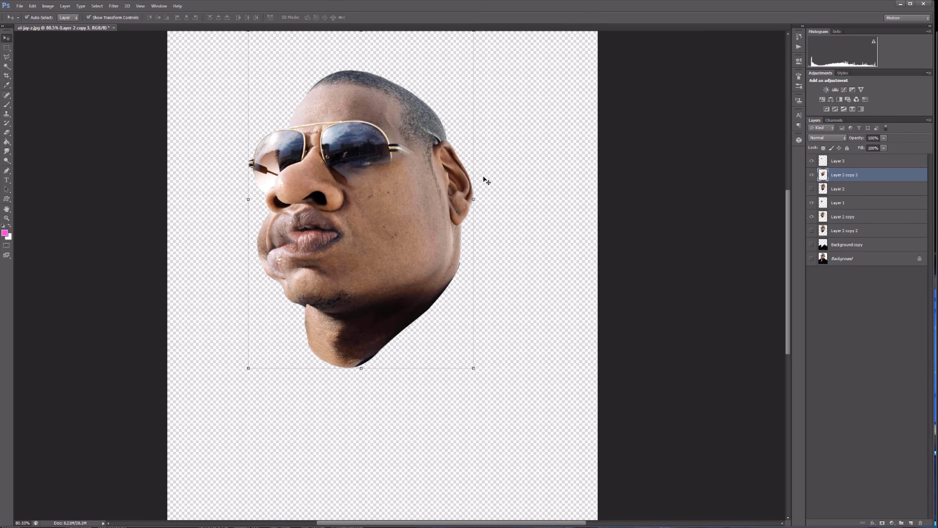
key(e)
mouse_move(474, 201)
mouse_down()
mouse_move(457, 146)
mouse_move(422, 178)
mouse_up()
mouse_move(259, 199)
mouse_down()
mouse_move(237, 291)
mouse_move(313, 237)
mouse_up()
mouse_move(388, 384)
mouse_down()
mouse_move(277, 351)
mouse_move(414, 352)
mouse_up()
Draw a pen path around the stray pixels outside the jaw, convert it to a selection, delete them and deselect.
scroll(454, 237, up, 3)
key(p)
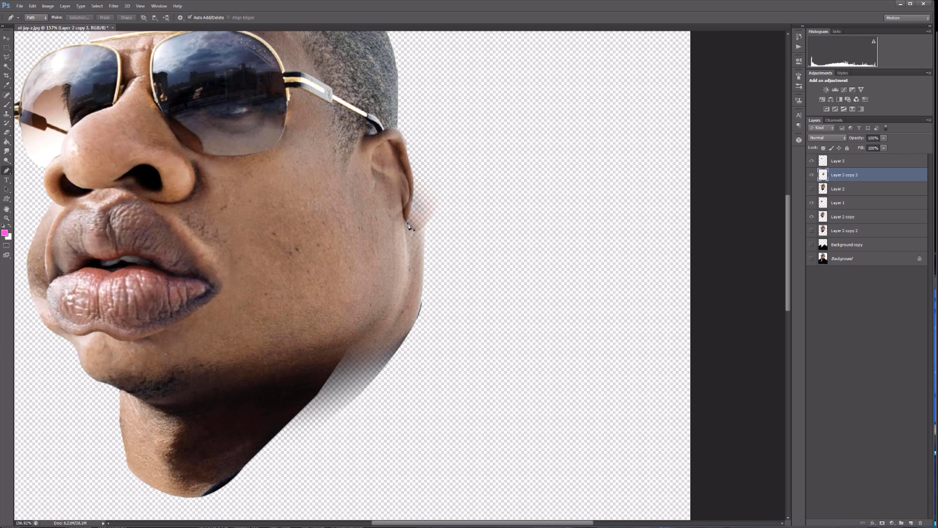
click(239, 440)
click(541, 469)
click(580, 145)
click(443, 104)
right_click(403, 225)
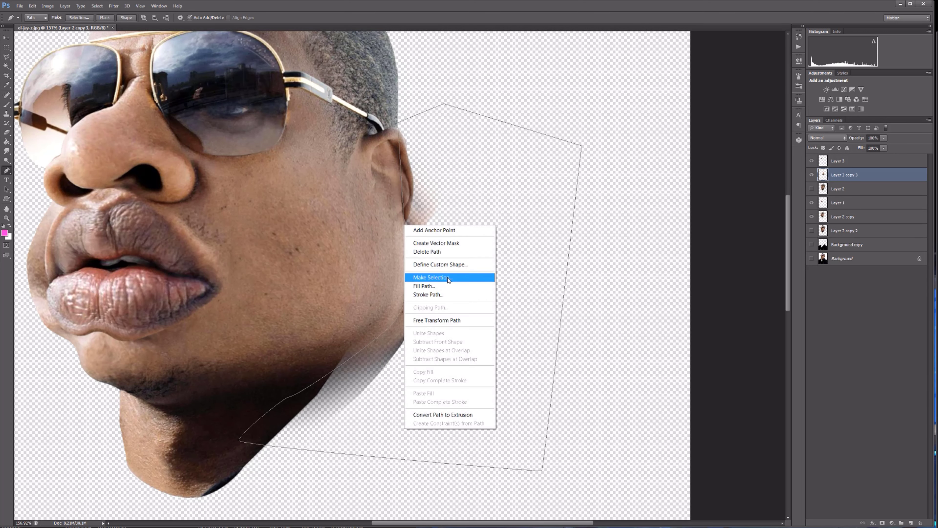
click(446, 277)
key(Delete)
click(97, 6)
click(107, 23)
Erase the parts of the jaw layer that cover the ear and earlobe with a small eraser.
scroll(392, 259, up, 3)
key(e)
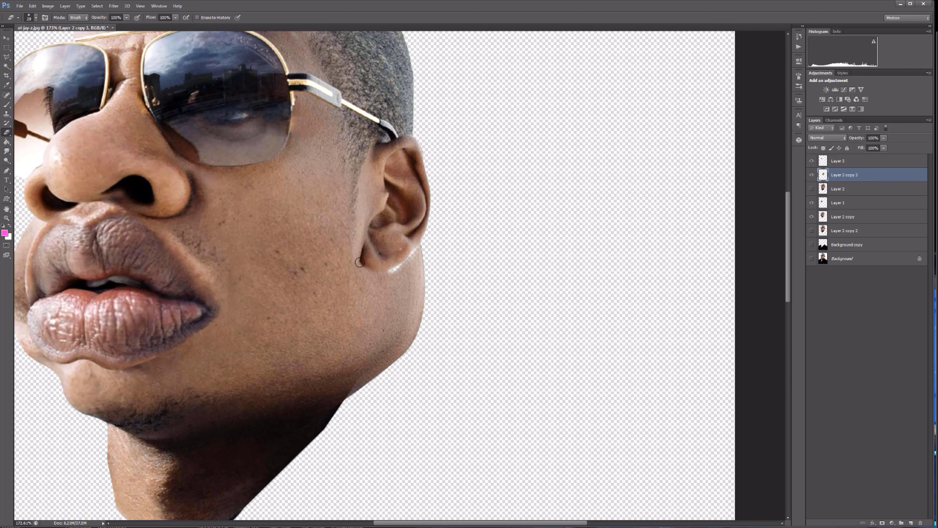
scroll(514, 285, down, 5)
Compare the face with and without the jaw layer, and make the jaw slightly narrower and taller with a transform.
key(v)
click(814, 174)
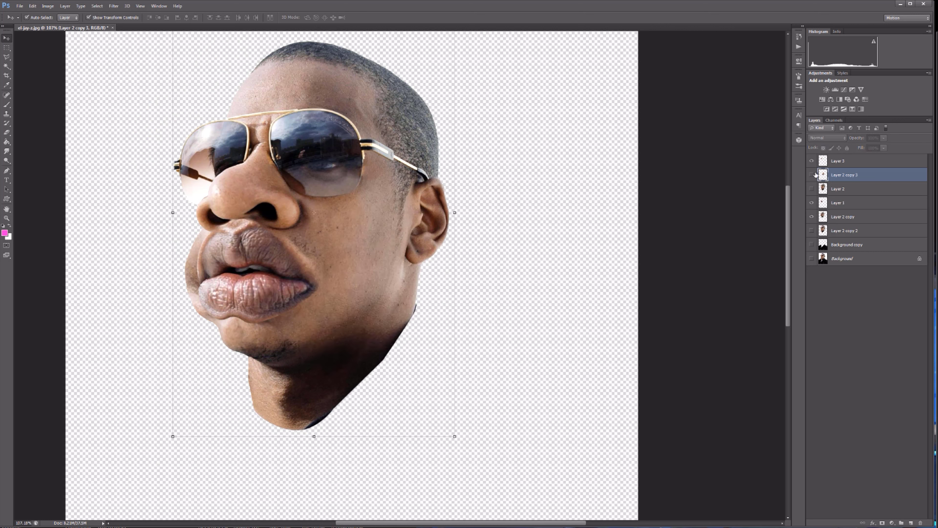
click(812, 175)
drag(455, 213, 448, 212)
drag(311, 437, 312, 443)
key(Return)
Open the jaw layer in Liquify, push its edge near the ear inward with a reduced brush, and apply it.
click(114, 6)
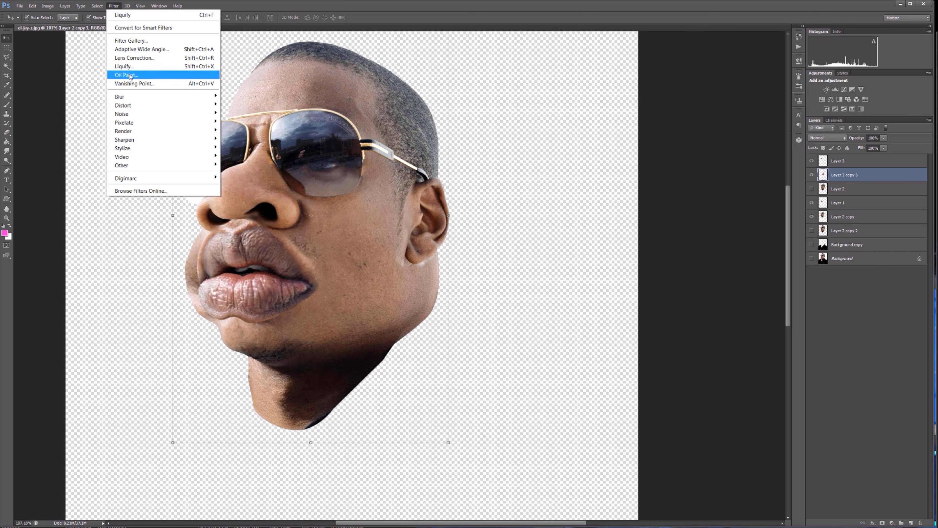
click(128, 67)
key(bracketleft)
key(bracketleft)
key(bracketleft)
key(bracketleft)
key(bracketleft)
key(bracketleft)
drag(434, 224, 425, 218)
click(719, 56)
scroll(487, 270, up, 7)
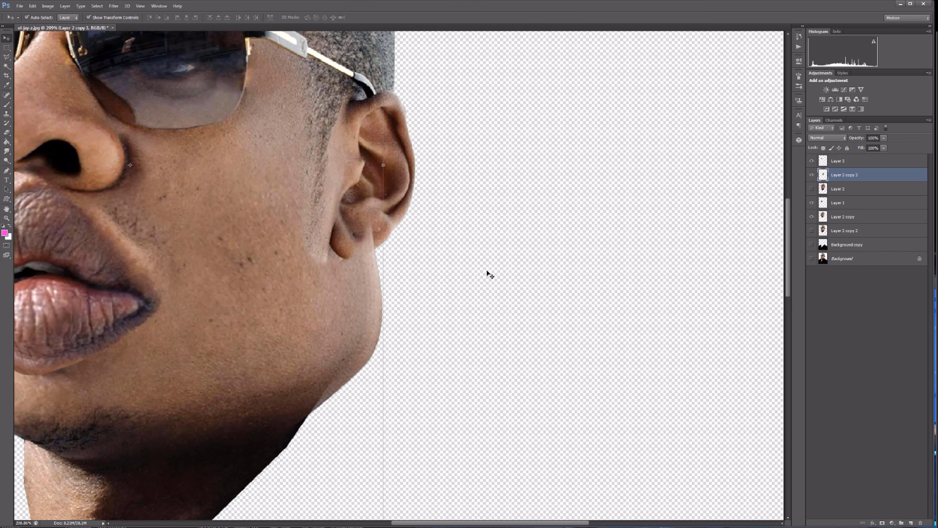
Sharpen the texture of the lips layer with the Sharpen tool at 100% strength.
scroll(507, 318, down, 8)
scroll(298, 246, up, 7)
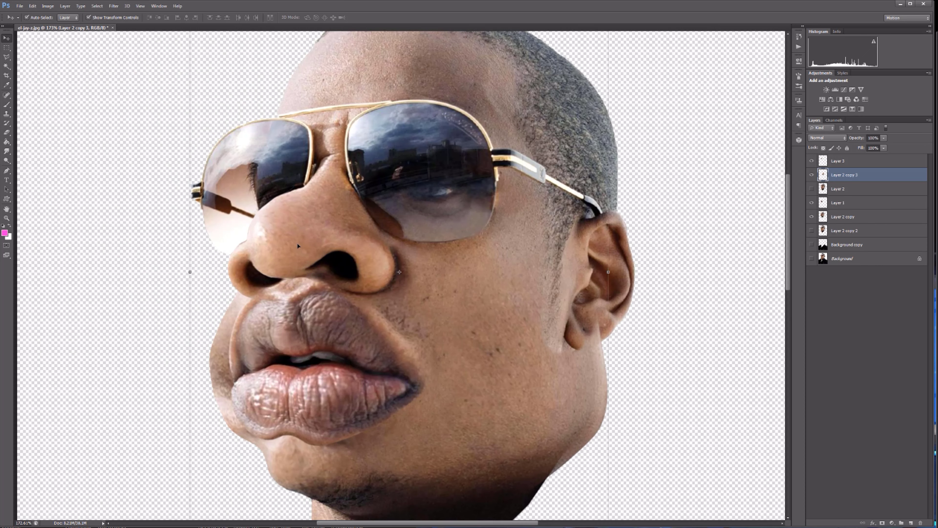
click(336, 343)
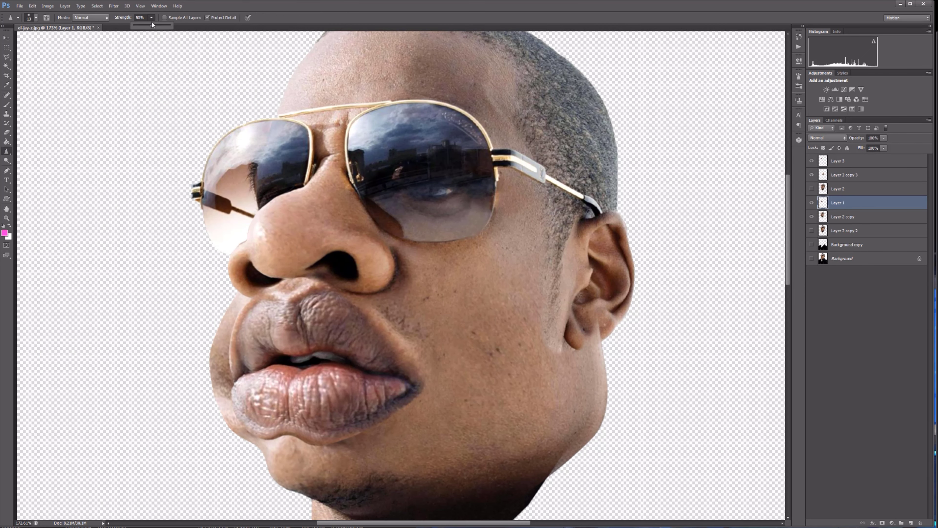
drag(153, 24, 172, 25)
scroll(310, 316, up, 6)
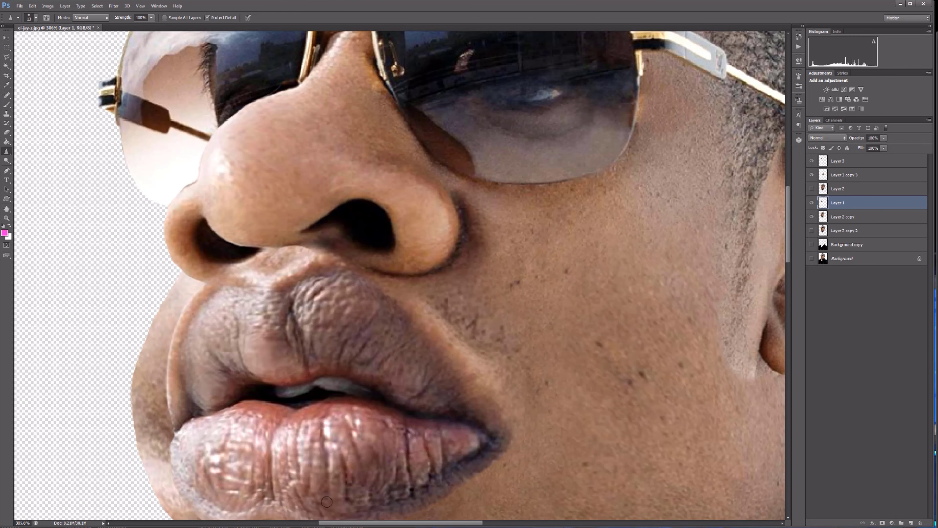
scroll(452, 359, down, 3)
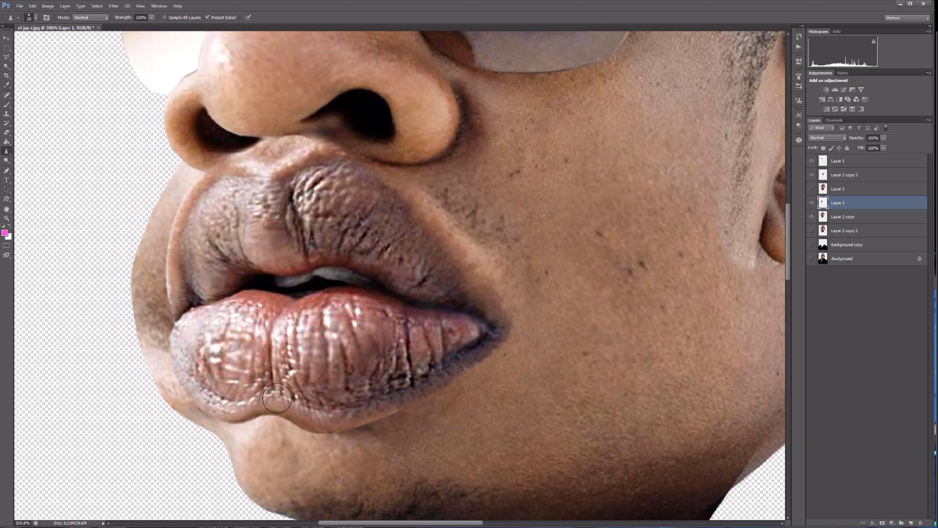
scroll(429, 294, down, 12)
scroll(458, 269, up, 13)
scroll(184, 130, down, 6)
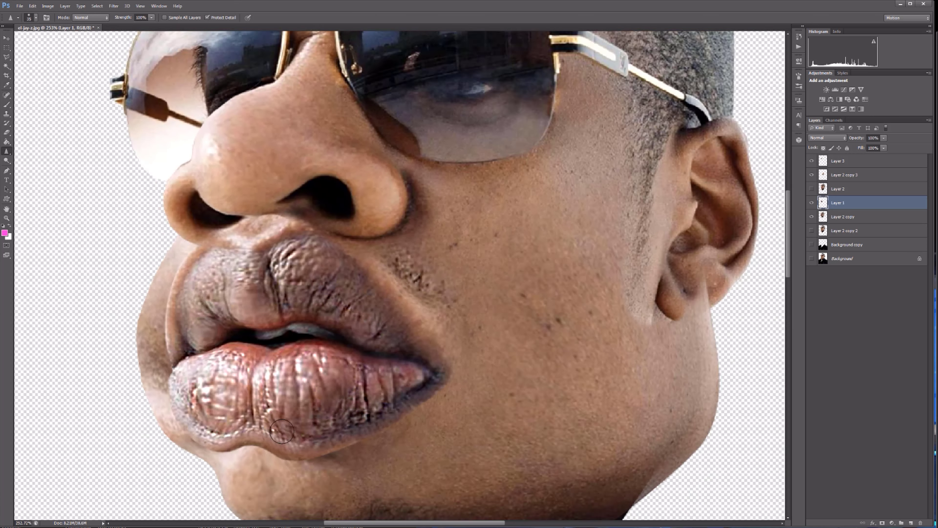
Sharpen the short hair and sideburn on the main head layer with the strength lowered to 47%.
scroll(274, 115, up, 9)
ctrl+click(282, 111)
drag(282, 109, 311, 59)
scroll(314, 294, down, 12)
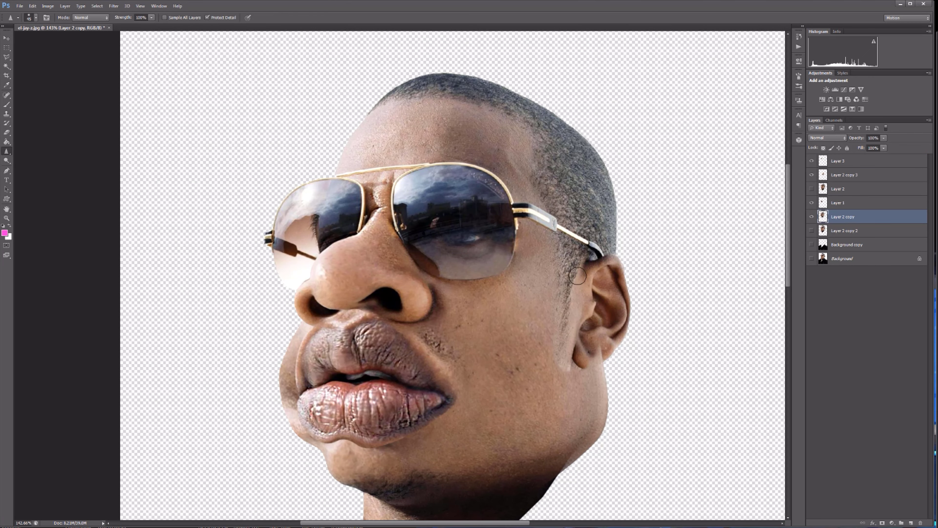
scroll(543, 192, down, 3)
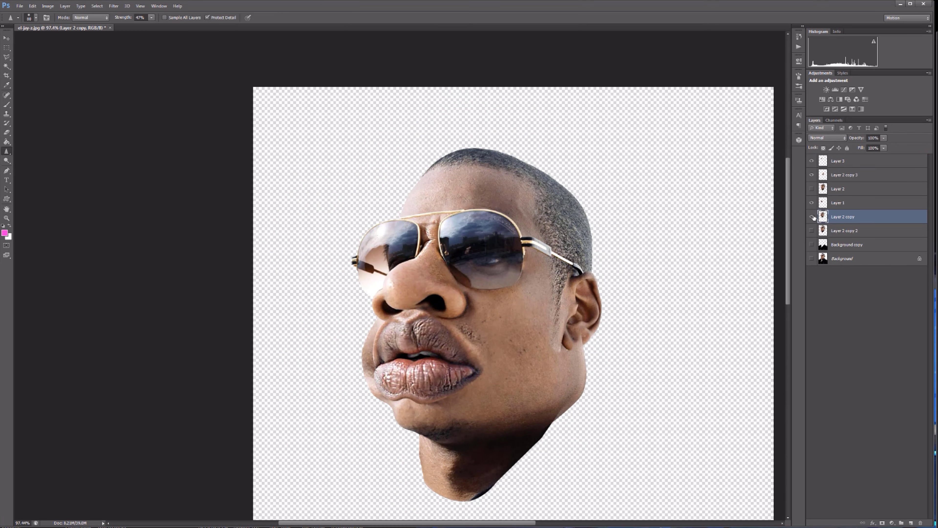
click(114, 6)
click(125, 63)
click(92, 501)
click(91, 501)
click(92, 500)
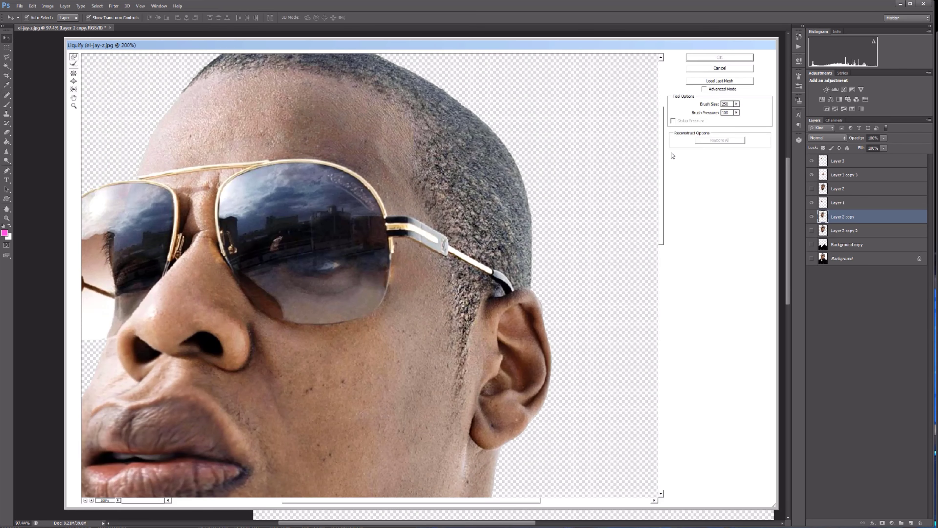
scroll(369, 274, up, 1)
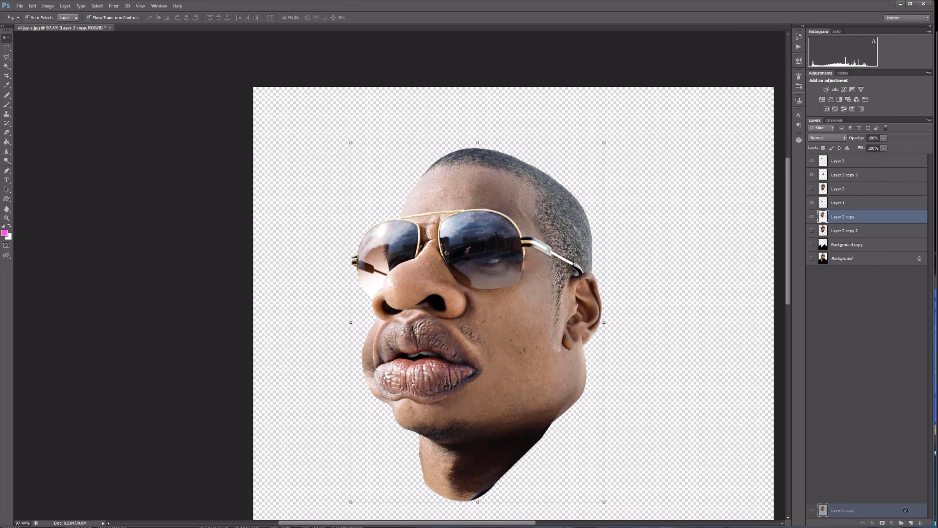
Duplicate the main head layer, rename the lower one "texture backup" and hide it.
double_click(865, 236)
text(texture ba)
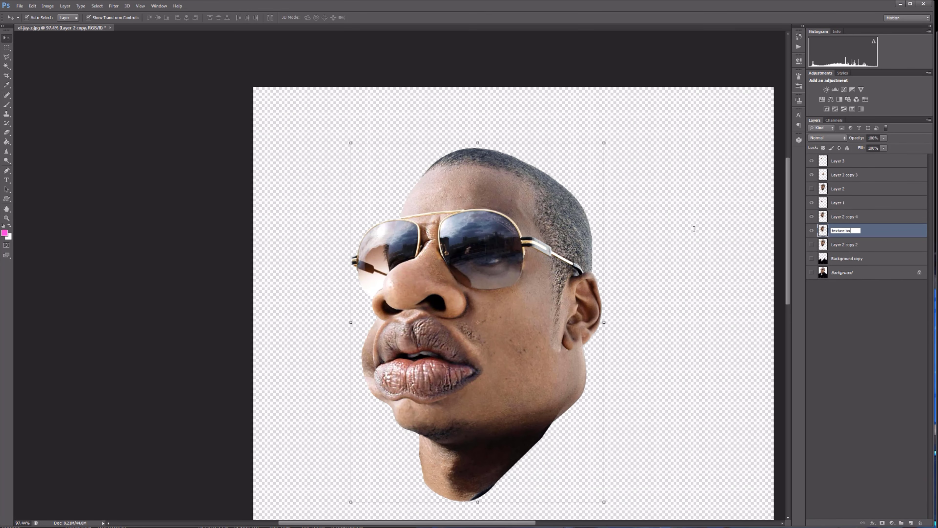
text(ckup)
click(812, 230)
Open the head copy in Liquify, zoom in on the forehead and push its front edge inward with a 250 brush.
click(834, 216)
click(113, 6)
click(125, 63)
double_click(91, 500)
drag(661, 405, 661, 329)
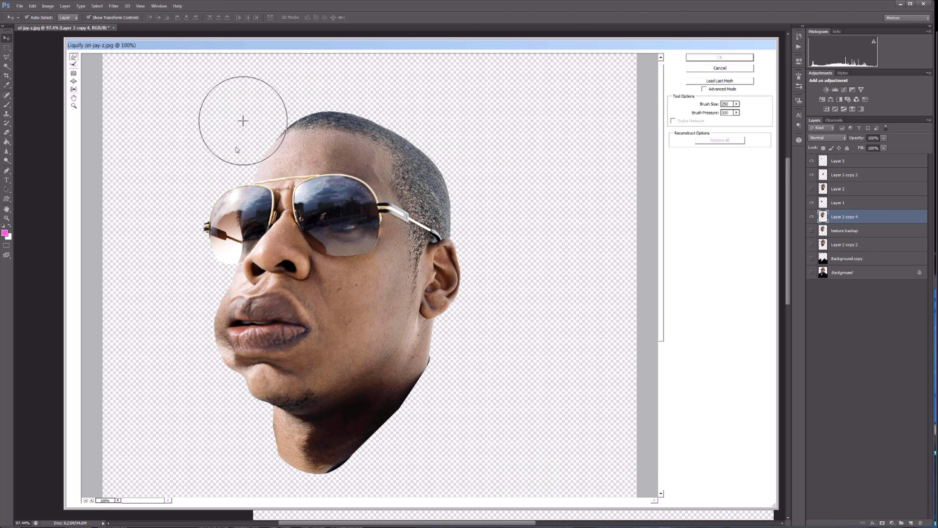
click(92, 501)
drag(661, 204, 662, 150)
drag(457, 501, 395, 501)
drag(268, 189, 299, 150)
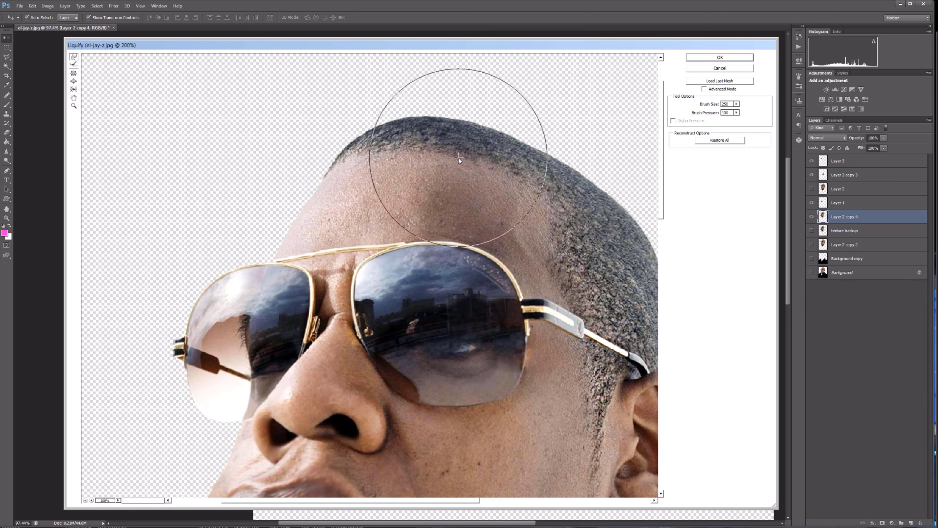
Refine the forehead and hairline contour in Liquify with resized brushes, including size 100 along the edge.
key(bracketright)
key(bracketright)
drag(243, 164, 273, 196)
key(bracketright)
key(bracketright)
key(bracketleft)
key(bracketleft)
key(bracketleft)
key(bracketleft)
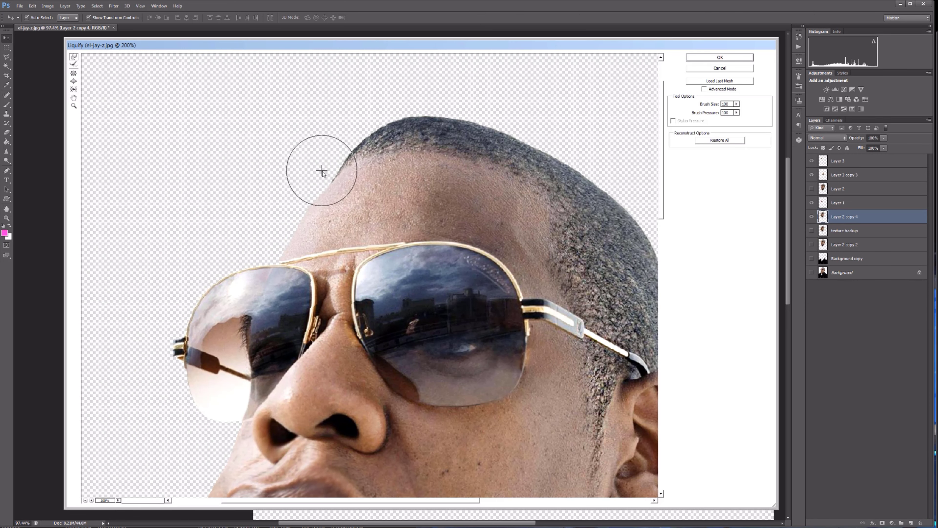
drag(543, 108, 494, 106)
drag(662, 150, 661, 160)
Push the back of the head inward in Liquify with a resized brush and apply the filter.
click(86, 500)
key(bracketright)
key(bracketright)
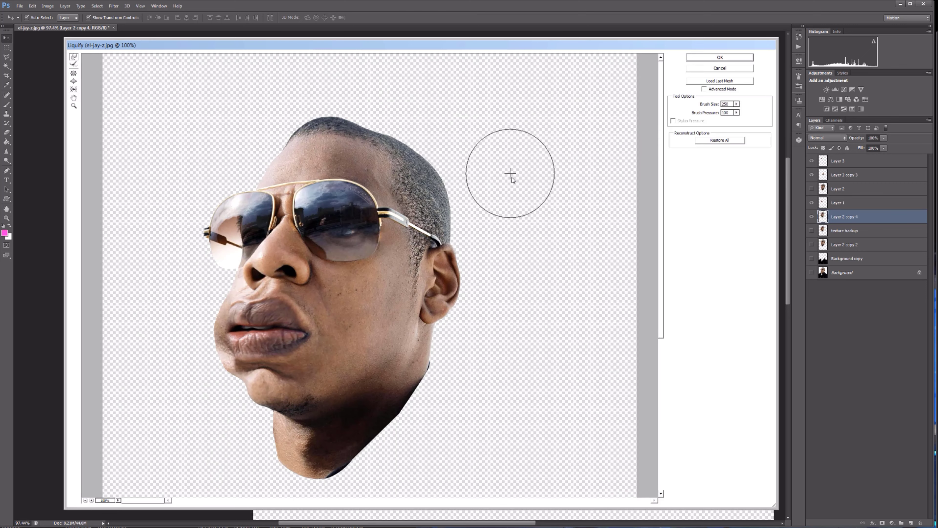
key(bracketright)
key(bracketright)
key(bracketright)
drag(511, 195, 477, 171)
key(bracketright)
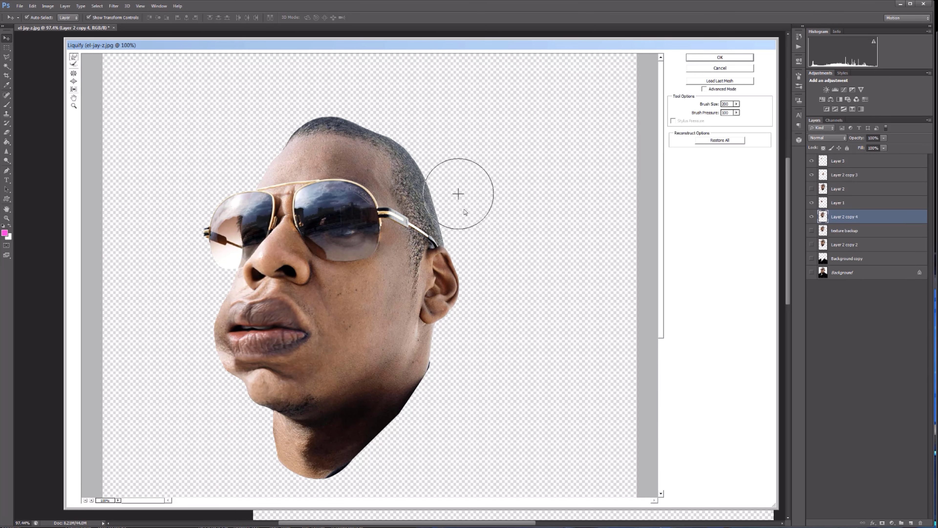
click(712, 58)
Open the lips layer in Liquify, reshape its outer edge with a size 90 brush and apply it.
scroll(743, 421, up, 1)
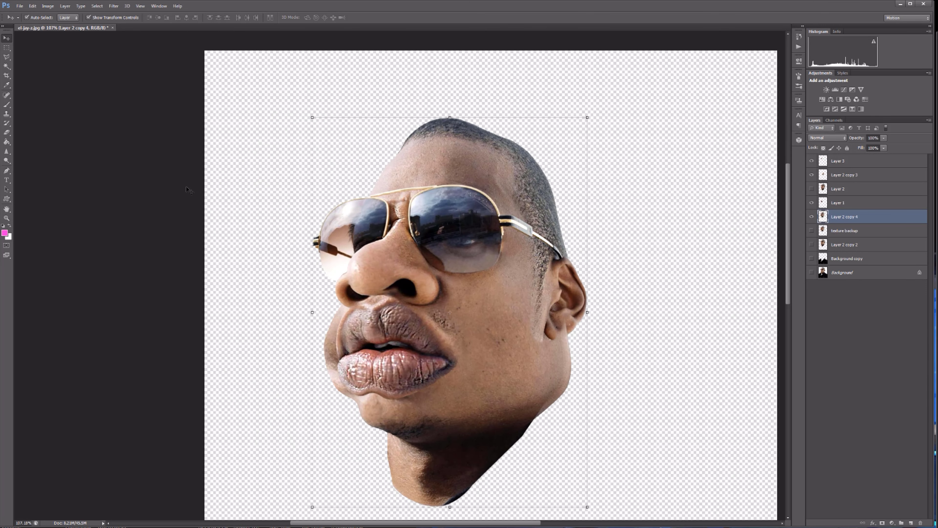
click(383, 314)
key(ctrl+shift+x)
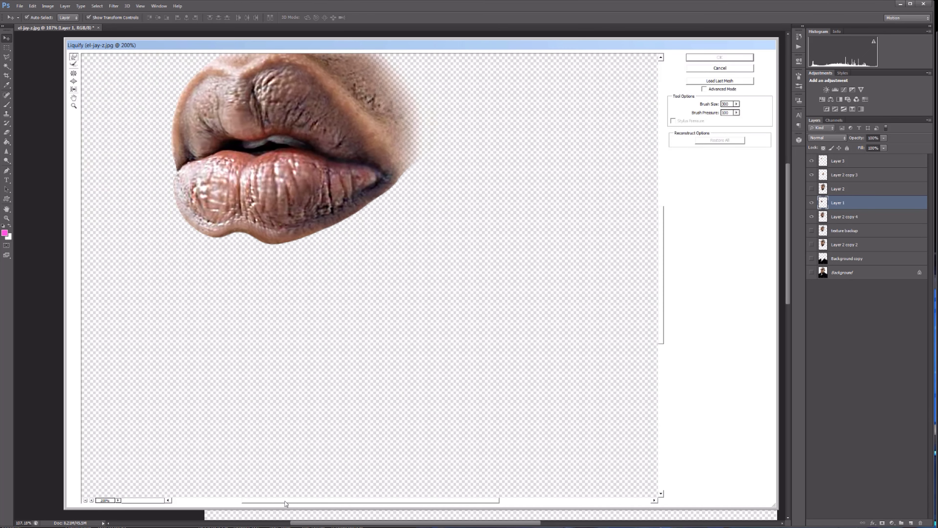
scroll(171, 170, up, 5)
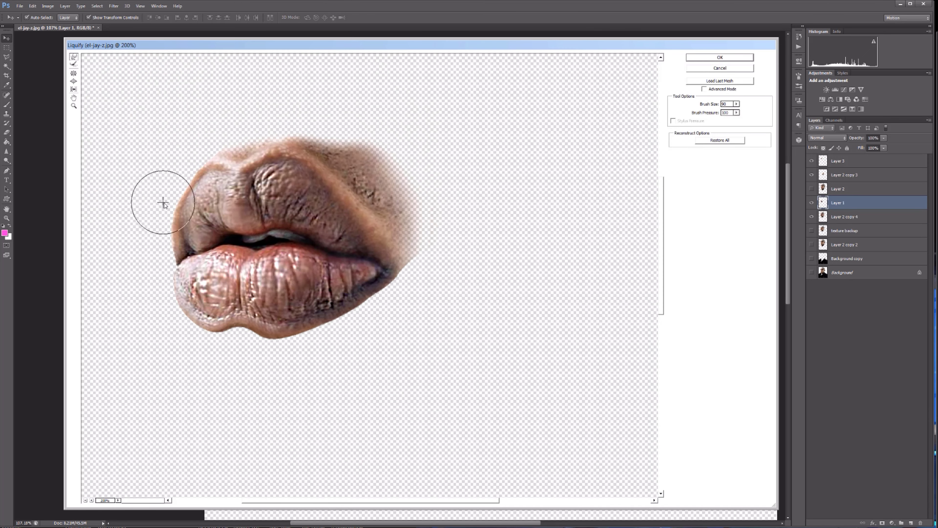
click(720, 58)
scroll(314, 419, up, 2)
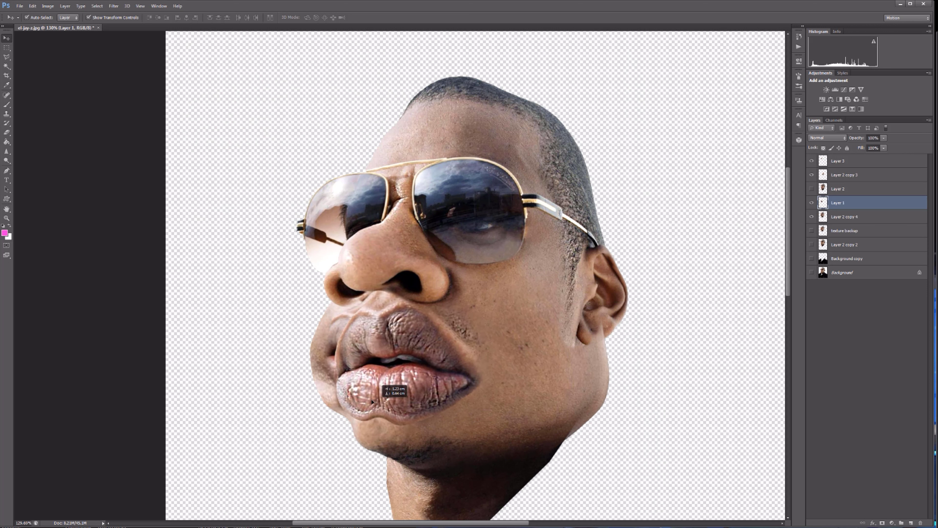
Open the head copy in Liquify, smooth the contour between cheek and chin beside the lips with a size 90 brush, and apply.
click(809, 176)
click(842, 218)
click(114, 6)
click(120, 65)
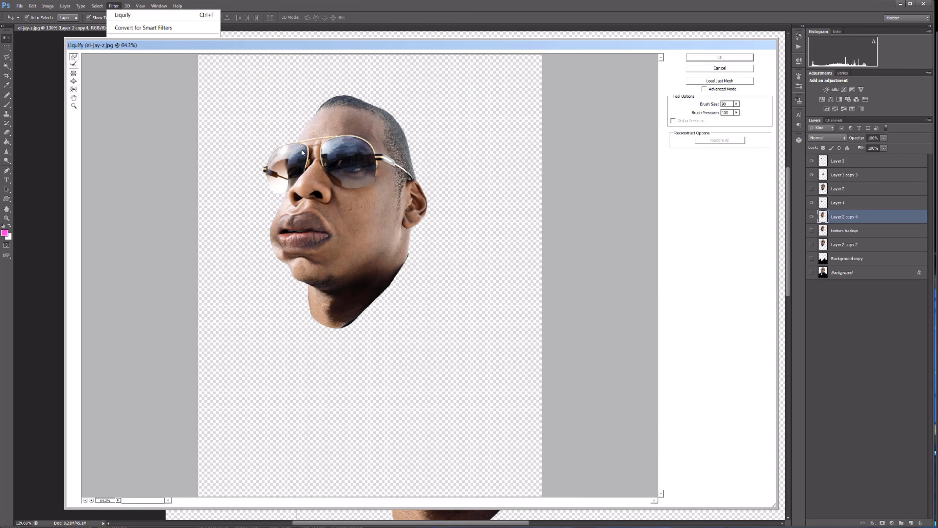
click(92, 501)
click(91, 501)
scroll(186, 212, left, 5)
scroll(187, 212, up, 3)
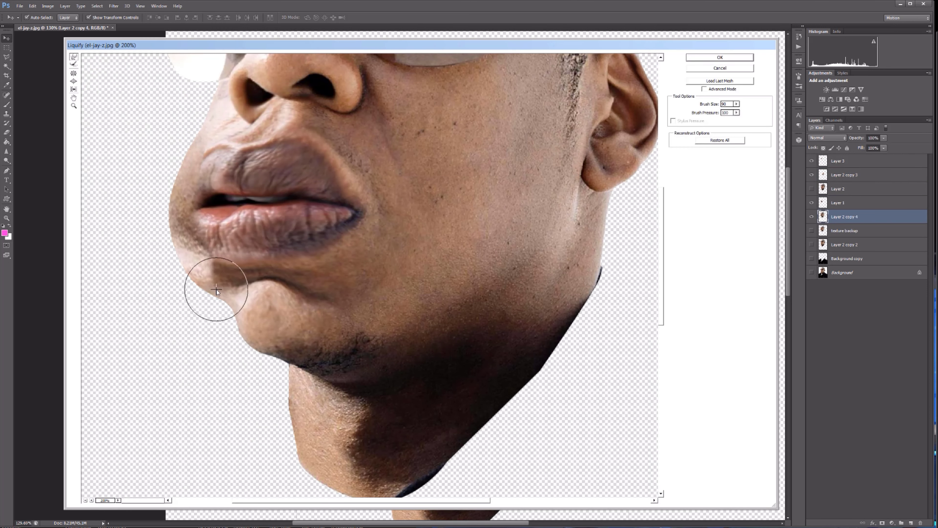
mouse_move(202, 245)
mouse_down()
mouse_move(206, 189)
mouse_move(266, 326)
mouse_up()
click(744, 58)
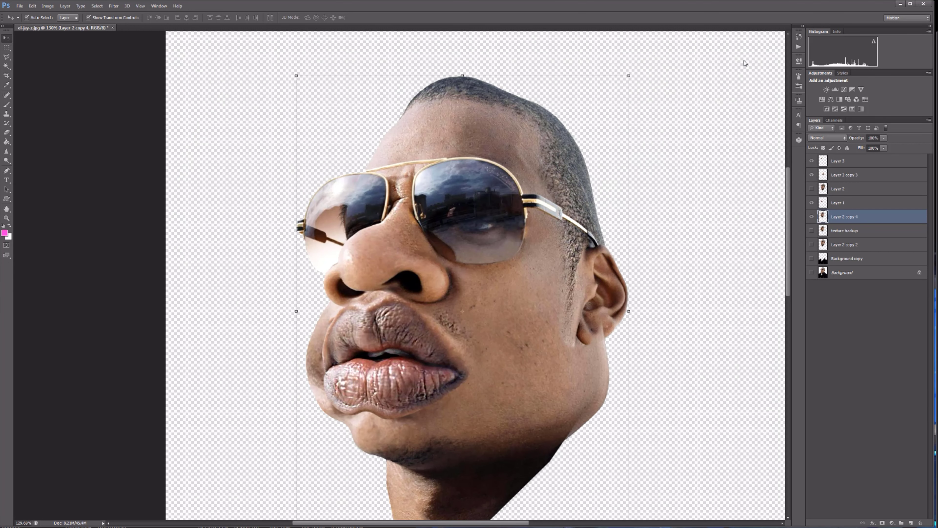
Stretch the lips layer slightly with a transform and shift it toward the outer cheek.
click(847, 202)
drag(503, 423, 497, 428)
key(Return)
mouse_move(497, 344)
mouse_down()
mouse_move(510, 344)
mouse_move(509, 332)
mouse_up()
drag(443, 354, 439, 353)
key(Return)
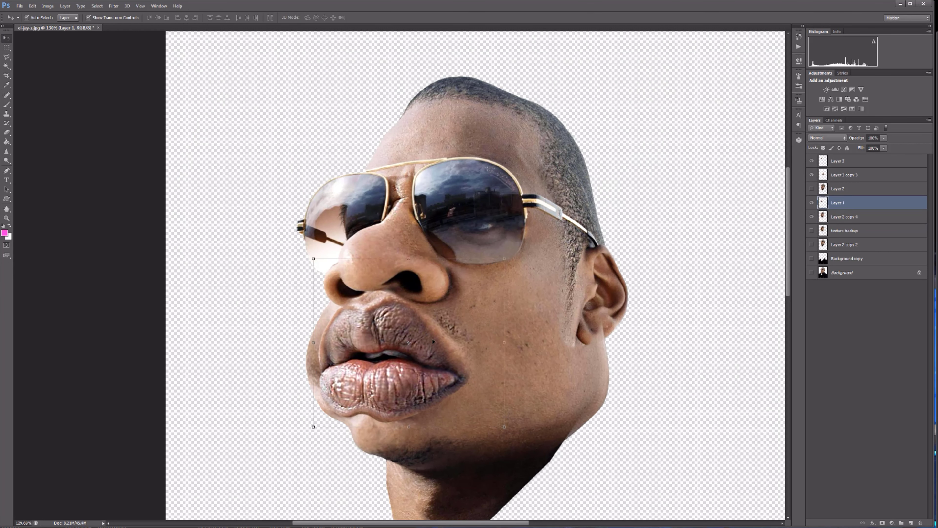
Open the head copy in Liquify, adjust the top of the head and forehead with a reduced brush, and apply.
click(845, 175)
click(845, 217)
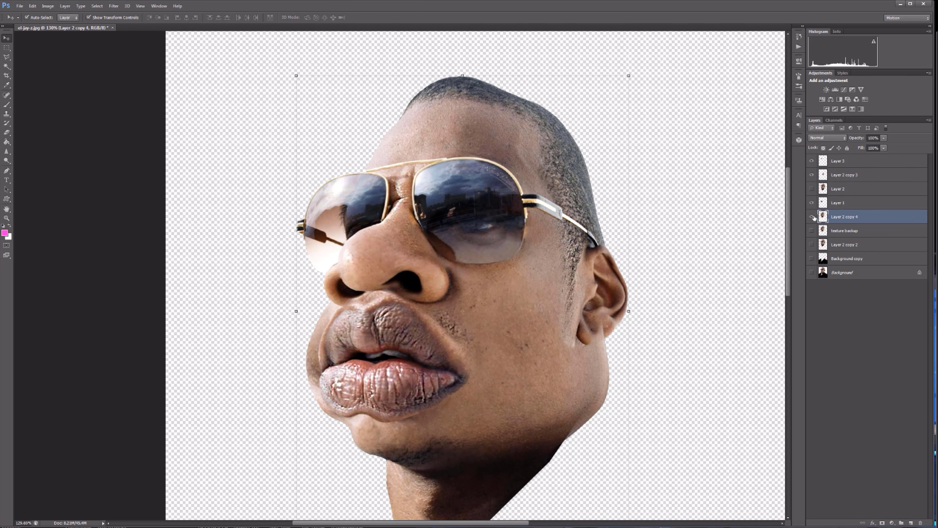
click(113, 6)
click(125, 65)
drag(430, 500, 387, 501)
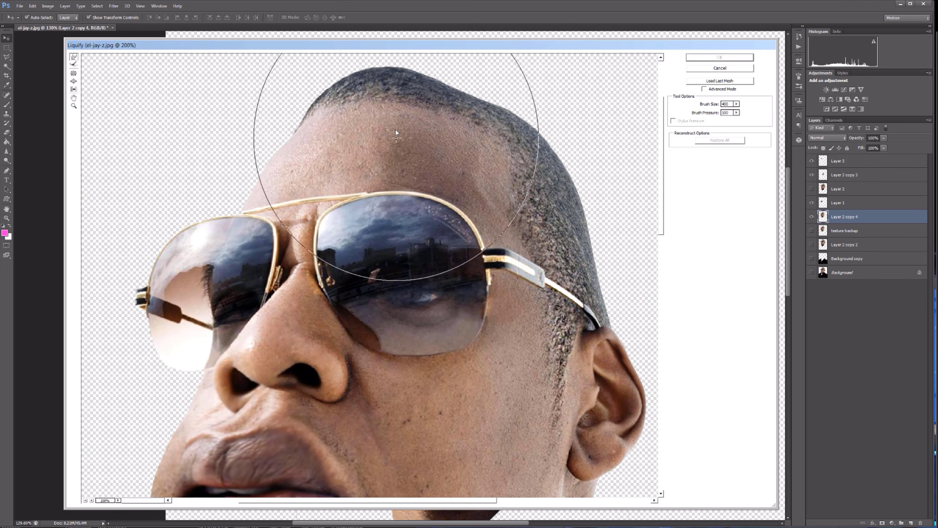
key(bracketleft)
key(bracketleft)
key(bracketleft)
key(bracketleft)
key(bracketleft)
key(bracketleft)
mouse_move(394, 126)
mouse_down()
mouse_move(370, 116)
mouse_move(395, 109)
mouse_move(349, 110)
mouse_up()
drag(422, 134, 428, 126)
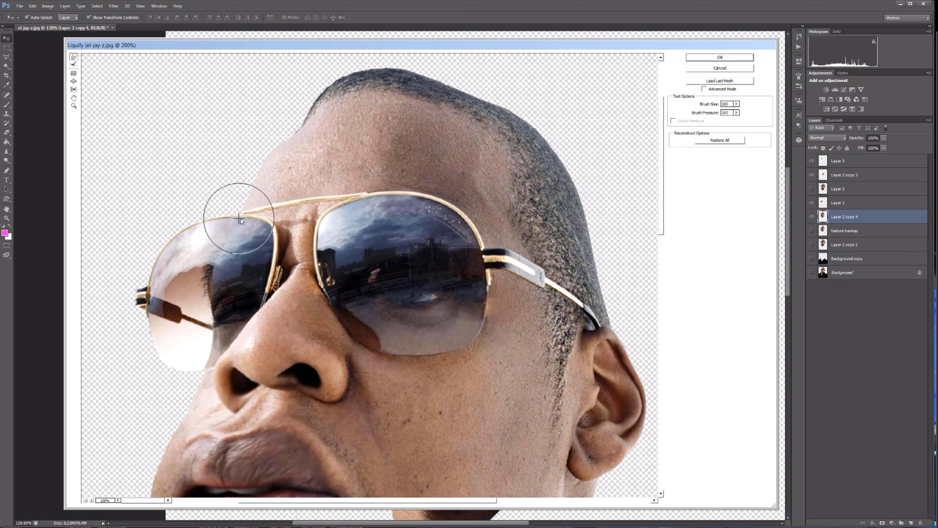
click(719, 59)
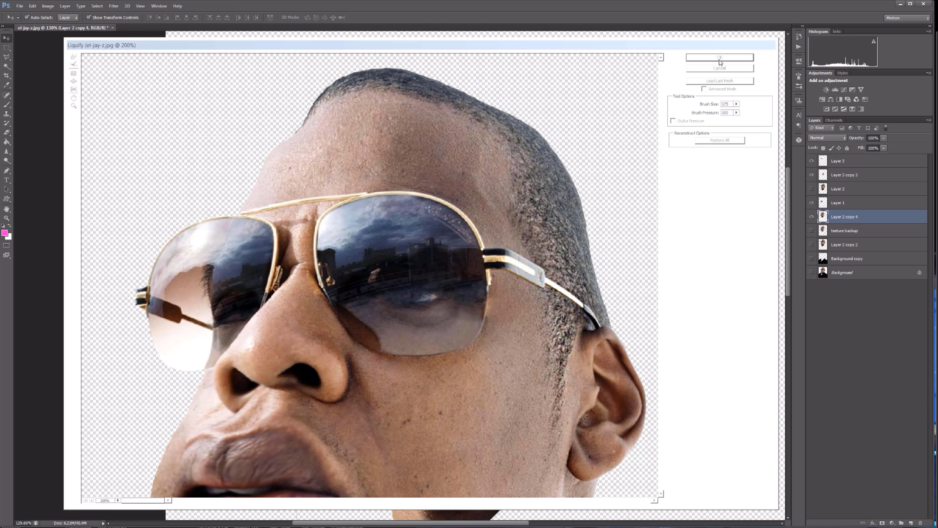
Run Liquify on the head copy again with a larger brush to reshape the top of the head.
click(114, 6)
click(126, 67)
key(bracketright)
key(bracketright)
key(bracketright)
key(bracketright)
click(701, 60)
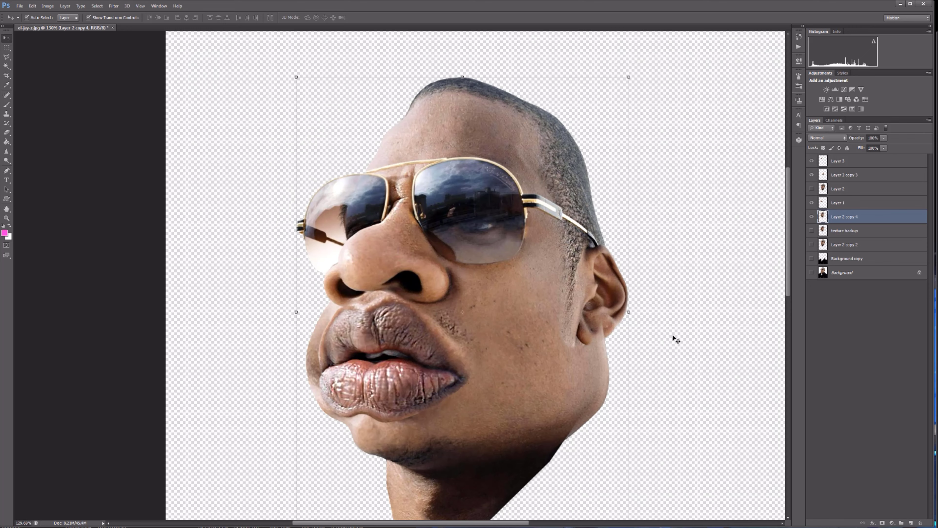
Copy the upper head with the glasses from a rectangular selection onto a new layer, scale it down, and compare it with the head.
key(ctrl+c)
key(ctrl+v)
key(ctrl+t)
drag(614, 234, 575, 213)
drag(535, 153, 542, 168)
key(Return)
click(812, 217)
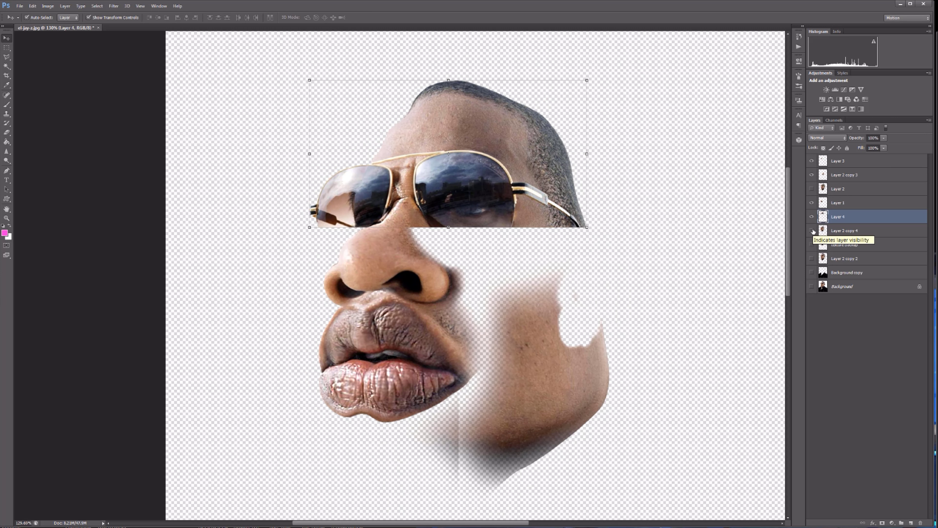
click(812, 217)
click(811, 216)
Erase the glasses and inner face from the scaled copy, leaving the outer hair rim, and compare with the head layer hidden and shown.
key(e)
mouse_move(536, 218)
mouse_down()
mouse_move(406, 218)
mouse_move(405, 180)
mouse_move(352, 176)
mouse_up()
click(812, 231)
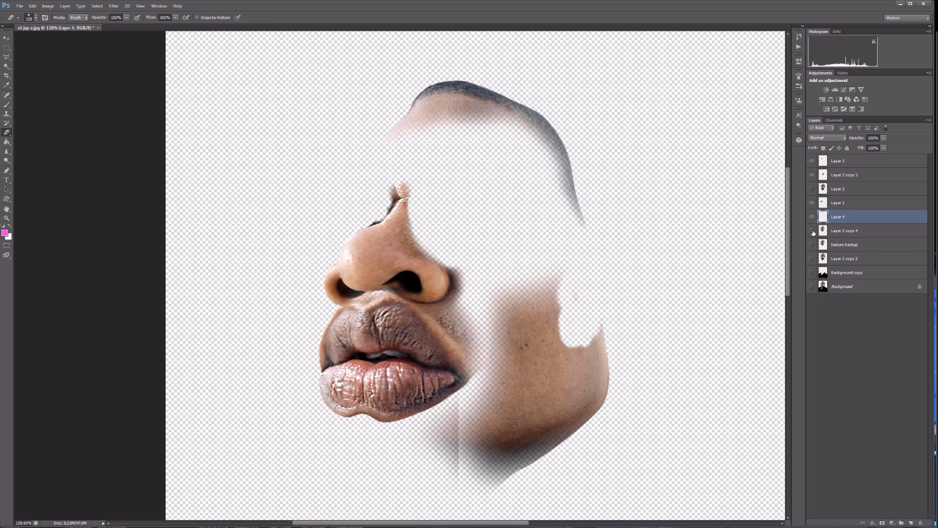
click(811, 231)
click(811, 231)
click(812, 230)
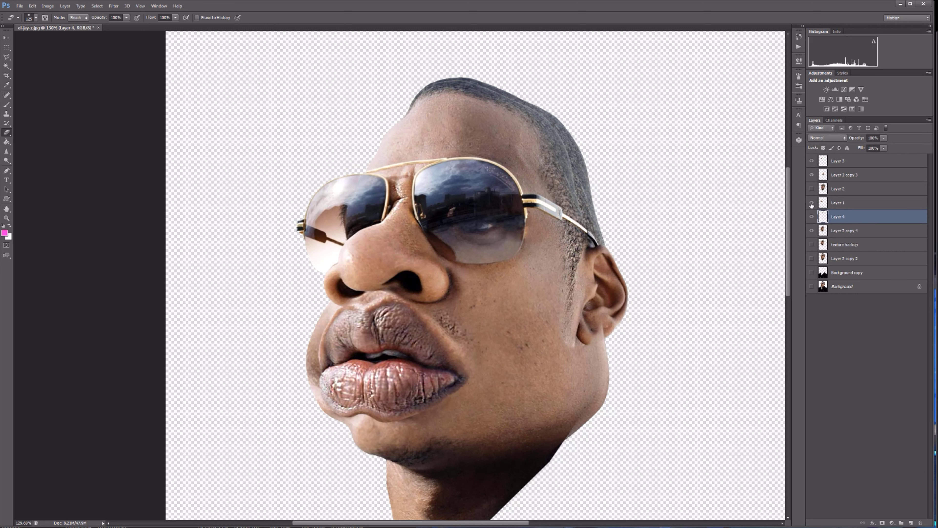
Erase the main head layer's hair that extends beyond the narrower rim, down to the ear, with a smaller eraser.
click(834, 233)
key(bracketleft)
key(bracketleft)
key(bracketleft)
key(bracketleft)
key(bracketleft)
scroll(480, 67, up, 4)
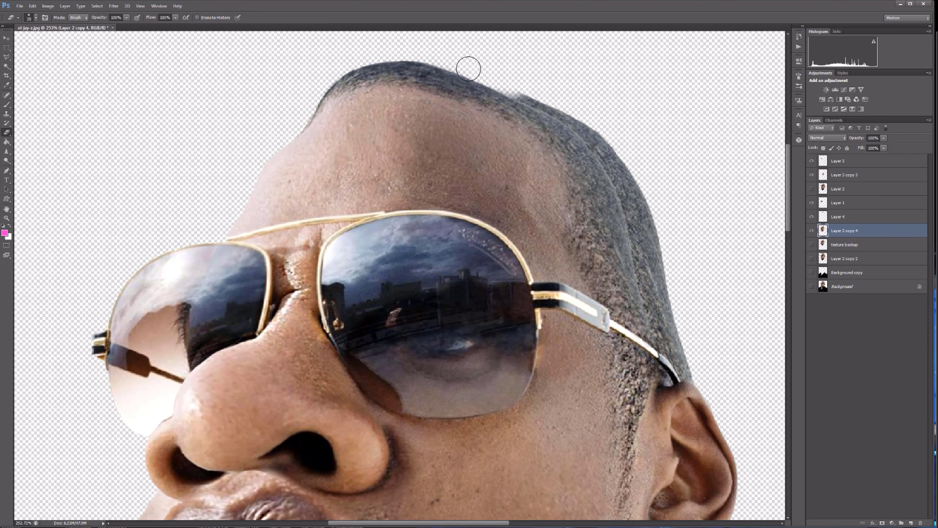
mouse_move(547, 100)
mouse_down()
mouse_move(620, 176)
mouse_move(693, 395)
mouse_up()
scroll(685, 310, down, 6)
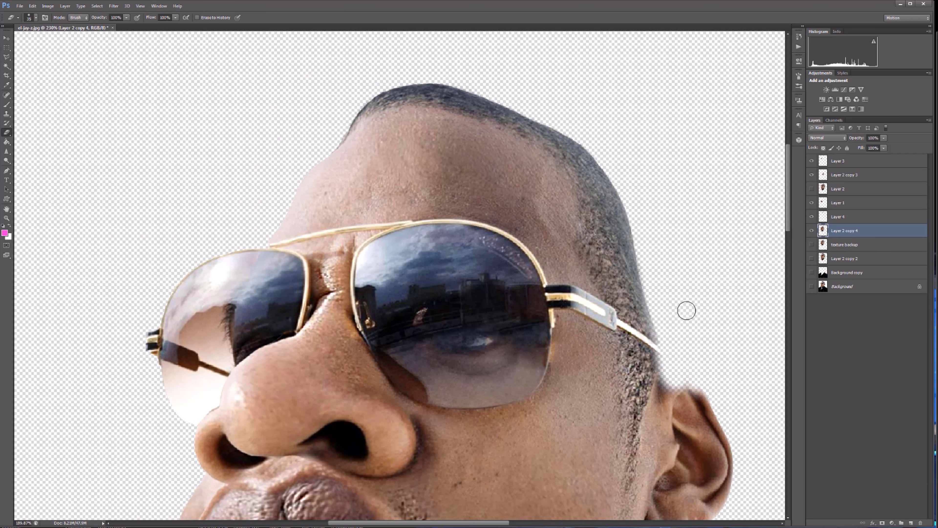
drag(342, 243, 348, 292)
scroll(348, 291, up, 3)
Erase the hard outer edge of the lips layer so it blends into the surrounding skin.
click(838, 203)
scroll(321, 310, up, 2)
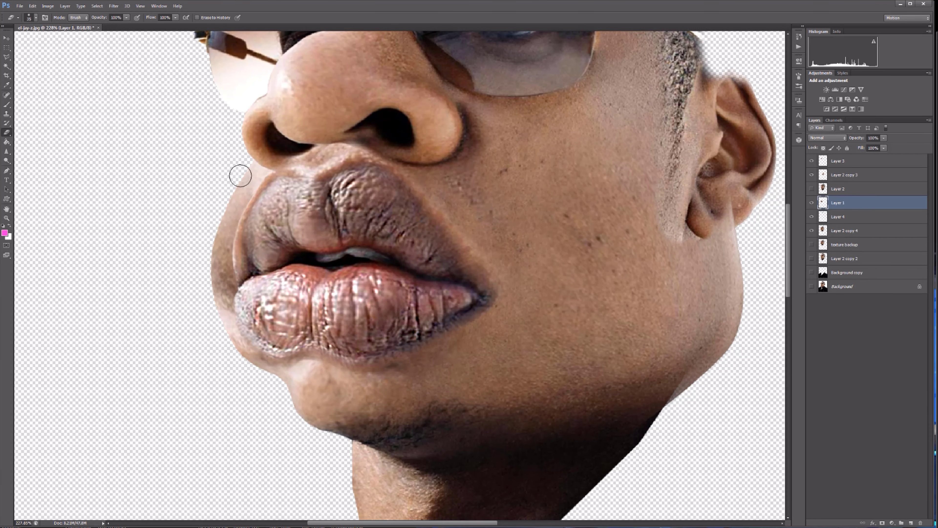
scroll(264, 265, up, 3)
scroll(325, 130, down, 6)
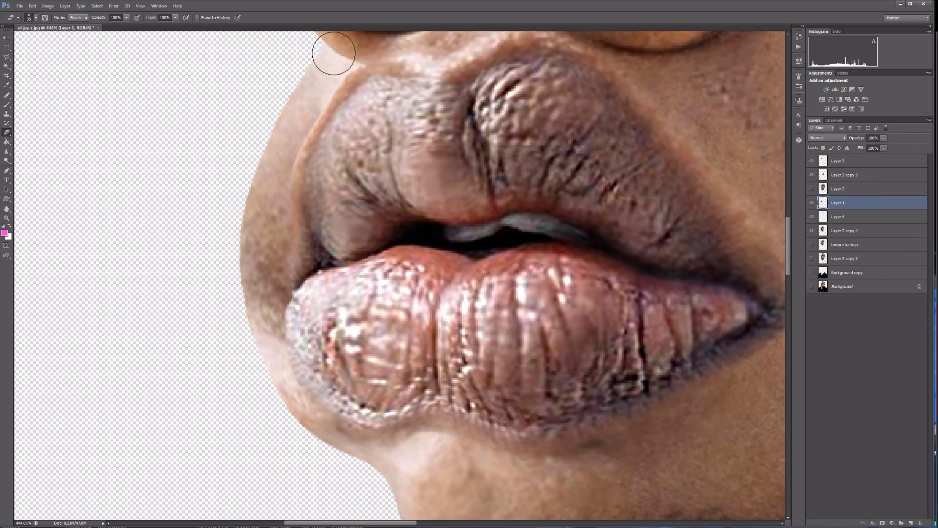
Select the main head layer and toggle its visibility to compare it with the caricature pieces.
key(v)
click(453, 346)
click(812, 232)
click(812, 232)
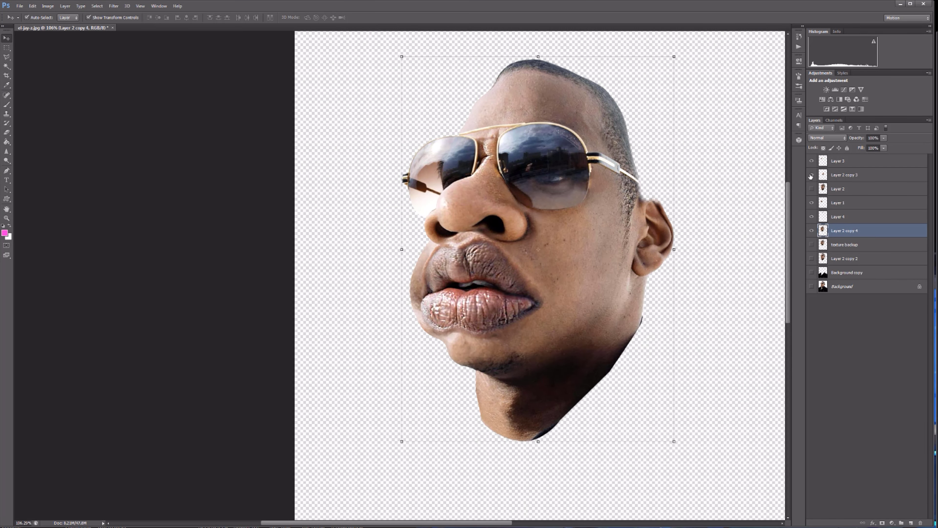
Reorder the jaw layer, Layer 2 copy 3, to directly above Layer 2 copy 4 and show the original head on Layer 2.
click(671, 266)
drag(865, 177, 874, 220)
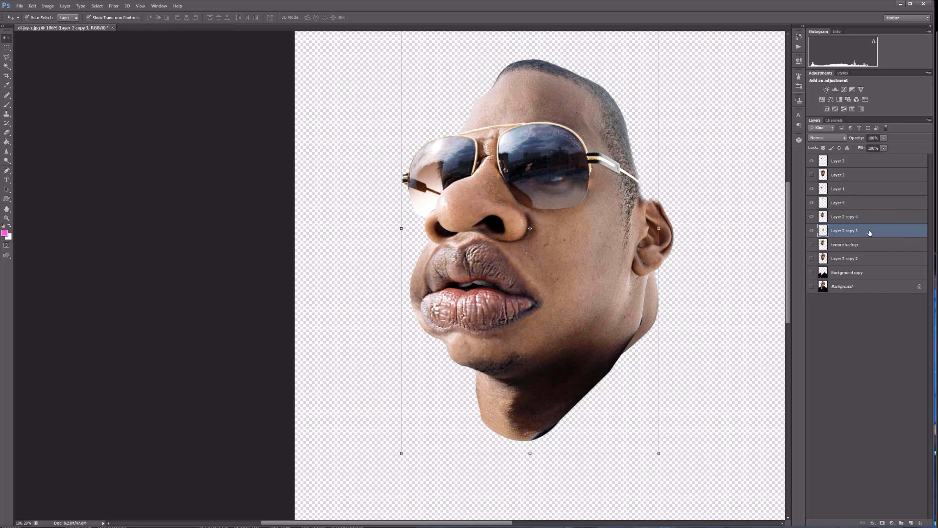
click(812, 175)
key(l)
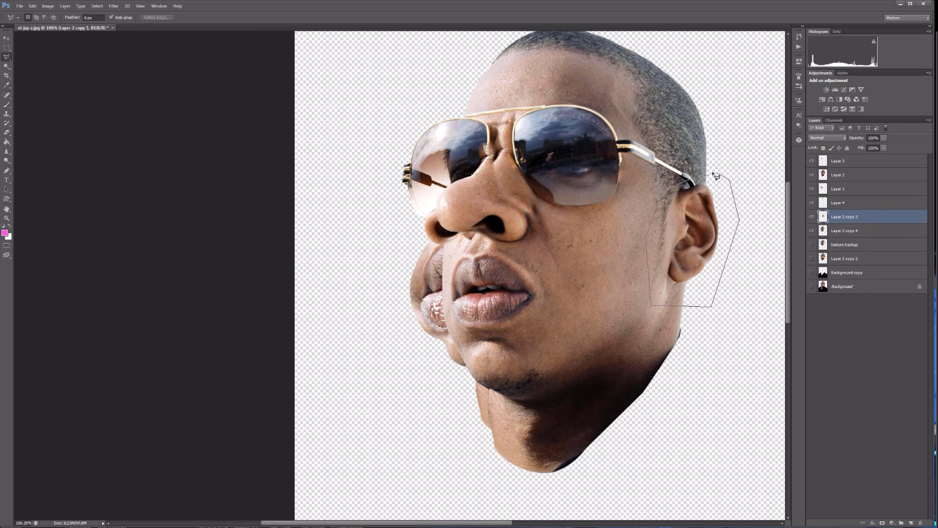
click(811, 175)
click(811, 175)
click(842, 175)
key(Delete)
click(33, 6)
click(47, 33)
key(ctrl+v)
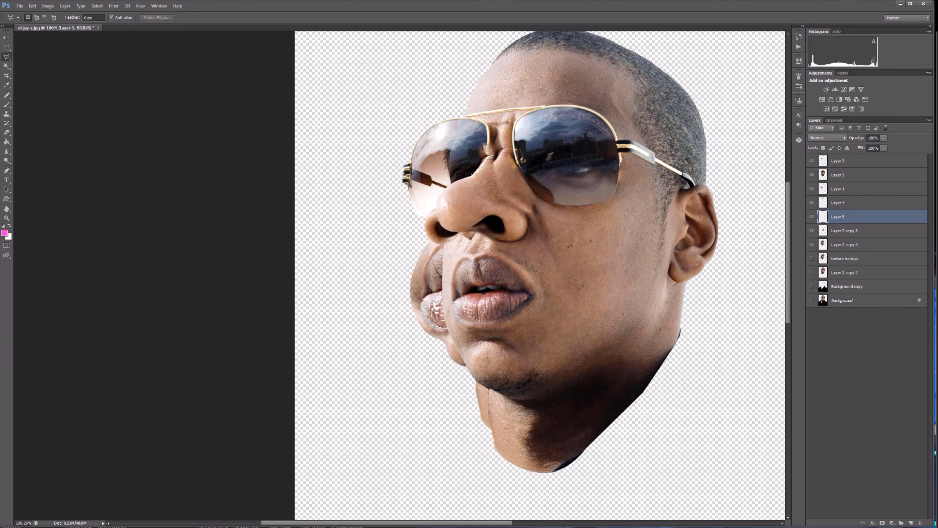
click(811, 175)
click(812, 218)
click(812, 175)
ctrl+click(824, 217)
Copy the ear from Layer 2 onto a new layer using a rectangular selection around it, and hide Layer 2.
click(839, 175)
click(97, 6)
click(101, 24)
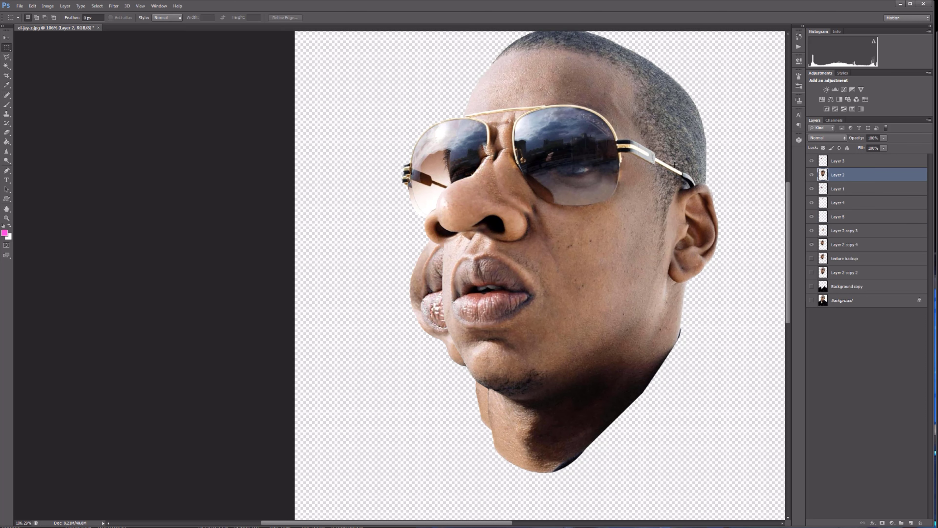
drag(666, 167, 732, 299)
click(812, 176)
click(812, 176)
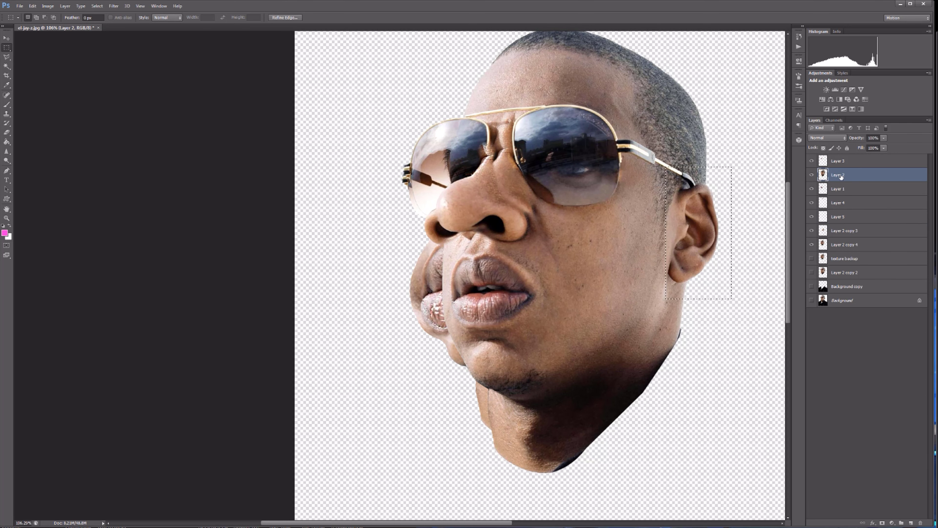
key(ctrl+c)
key(ctrl+v)
click(812, 189)
Place the copied ear clear of the head and erase most of the skin and hair surrounding it.
key(v)
scroll(716, 191, up, 5)
key(e)
drag(715, 153, 661, 152)
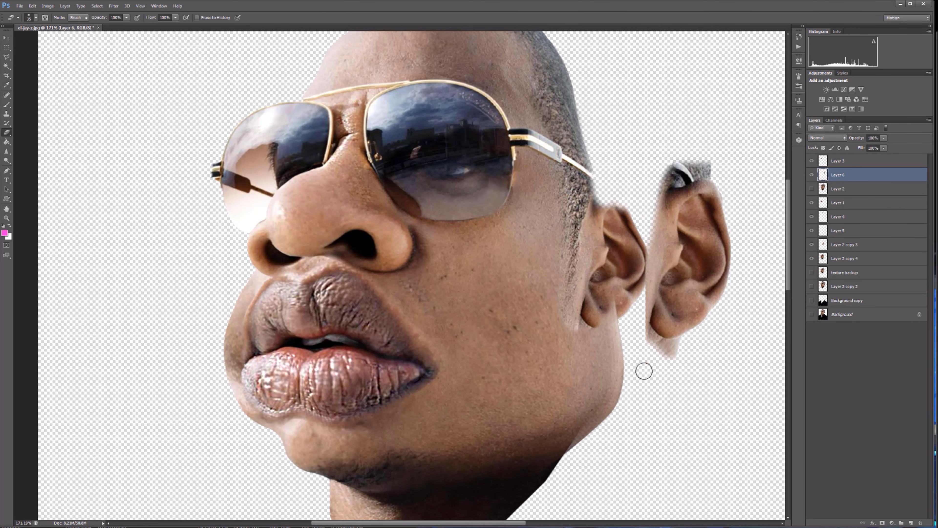
scroll(673, 362, up, 12)
mouse_move(687, 366)
mouse_down()
mouse_move(643, 352)
mouse_move(565, 196)
mouse_up()
scroll(725, 330, up, 8)
Erase the leftover skin beneath the earlobe and along the copied ear's lower edges with a smaller eraser.
key(bracketleft)
key(bracketleft)
key(bracketleft)
key(bracketleft)
key(bracketleft)
drag(529, 292, 682, 270)
scroll(685, 268, up, 3)
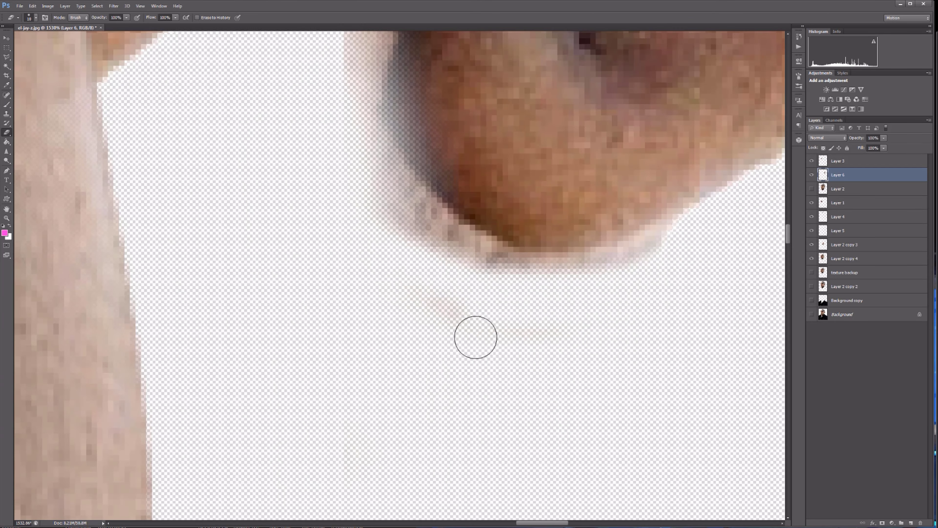
mouse_move(476, 337)
mouse_down()
mouse_move(396, 206)
mouse_move(769, 215)
mouse_move(619, 240)
mouse_up()
scroll(619, 240, down, 19)
scroll(566, 119, up, 12)
key(bracketright)
key(bracketright)
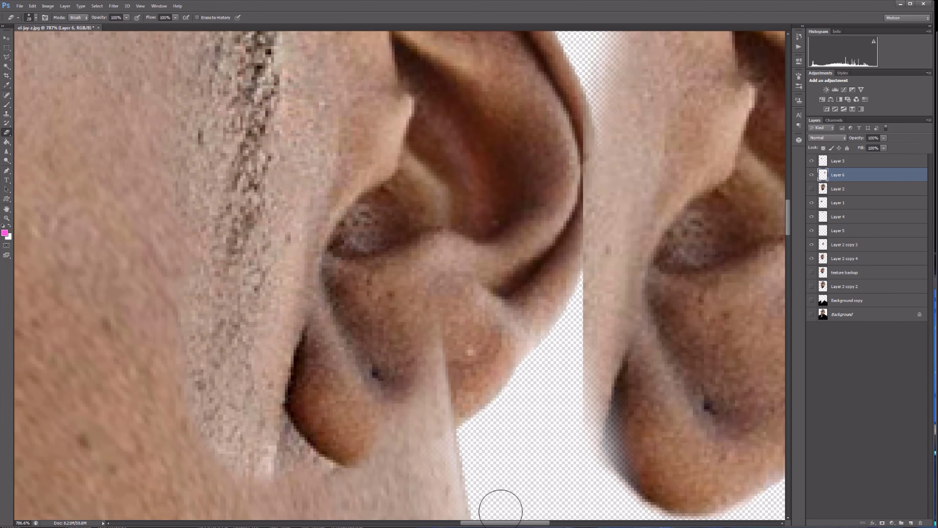
scroll(429, 262, down, 10)
Erase the hair and glasses arm above the copied ear, following its upper rim.
scroll(628, 141, up, 10)
key(bracketleft)
key(bracketleft)
key(bracketleft)
key(bracketleft)
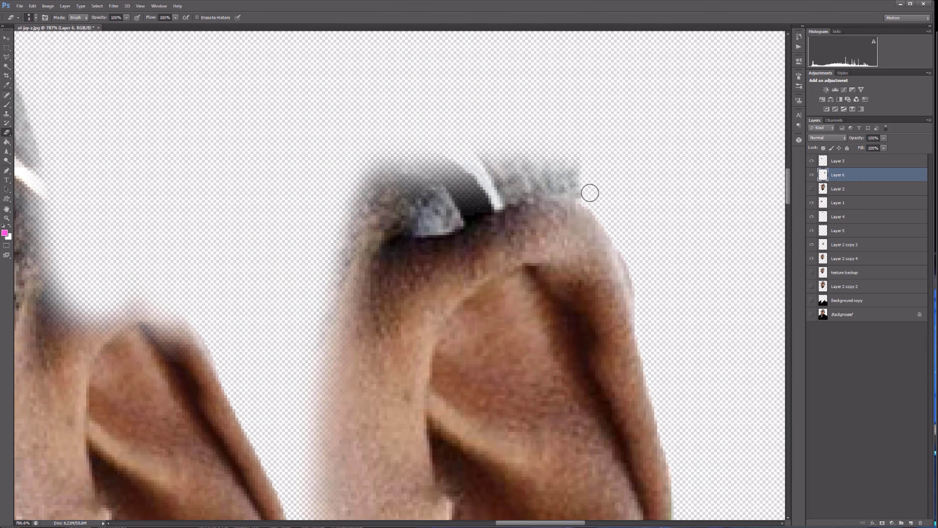
key(bracketright)
key(bracketright)
key(bracketright)
mouse_move(590, 193)
mouse_down()
mouse_move(366, 203)
mouse_move(389, 171)
mouse_up()
mouse_move(461, 212)
mouse_down()
mouse_move(377, 202)
mouse_move(470, 208)
mouse_move(507, 191)
mouse_up()
scroll(650, 263, down, 10)
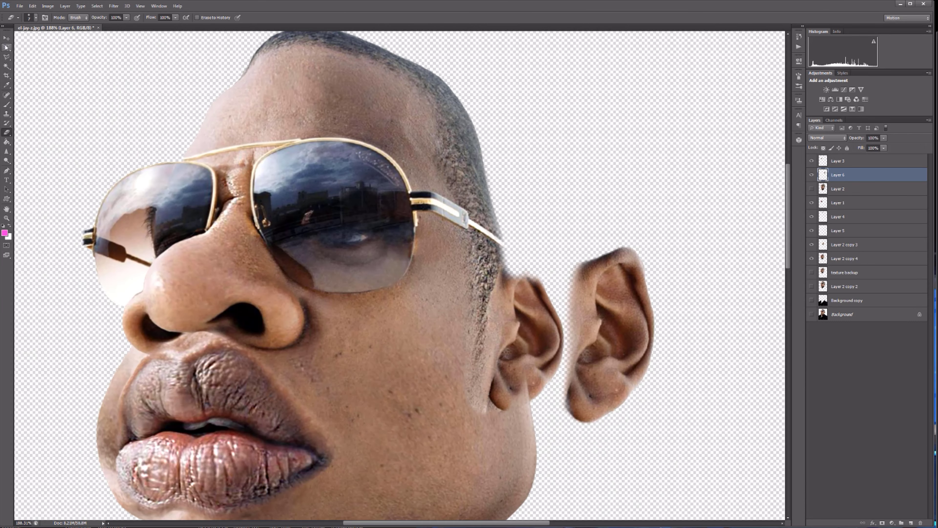
Erase the original small ear from the head, starting on Layer 2 copy 4, cleaning the area beside the sideburn.
click(847, 258)
key(bracketright)
key(bracketright)
key(bracketright)
key(bracketright)
key(bracketright)
key(bracketright)
key(bracketright)
key(bracketright)
key(bracketright)
drag(535, 278, 562, 355)
scroll(547, 401, up, 15)
key(bracketleft)
key(bracketleft)
key(bracketleft)
key(bracketleft)
key(bracketleft)
key(bracketleft)
mouse_move(489, 300)
mouse_down()
mouse_move(484, 364)
mouse_move(498, 288)
mouse_move(507, 416)
mouse_up()
scroll(505, 306, down, 4)
key(bracketright)
key(bracketright)
key(bracketright)
drag(496, 137, 484, 403)
key(bracketright)
key(bracketright)
mouse_move(479, 316)
mouse_down()
mouse_move(449, 88)
mouse_move(489, 391)
mouse_up()
scroll(510, 303, down, 17)
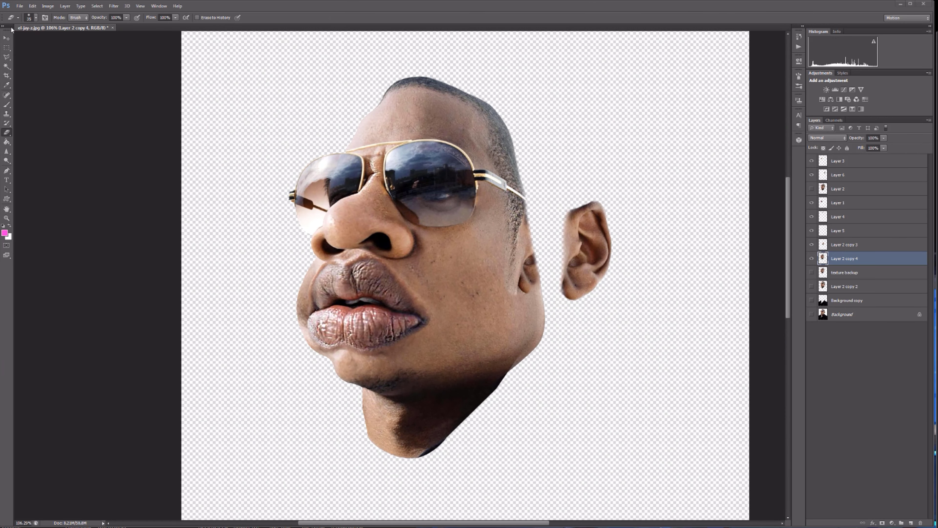
Fit the copied ear against the side of the head, enlarge it, and delete the unneeded Layer 5.
click(6, 39)
drag(604, 241, 555, 250)
click(584, 274)
key(Delete)
drag(569, 304, 601, 323)
key(Return)
scroll(658, 232, up, 4)
drag(479, 314, 474, 313)
Liquify the copied ear, pinching it in above the lobe and pushing its outer edge inward.
click(113, 6)
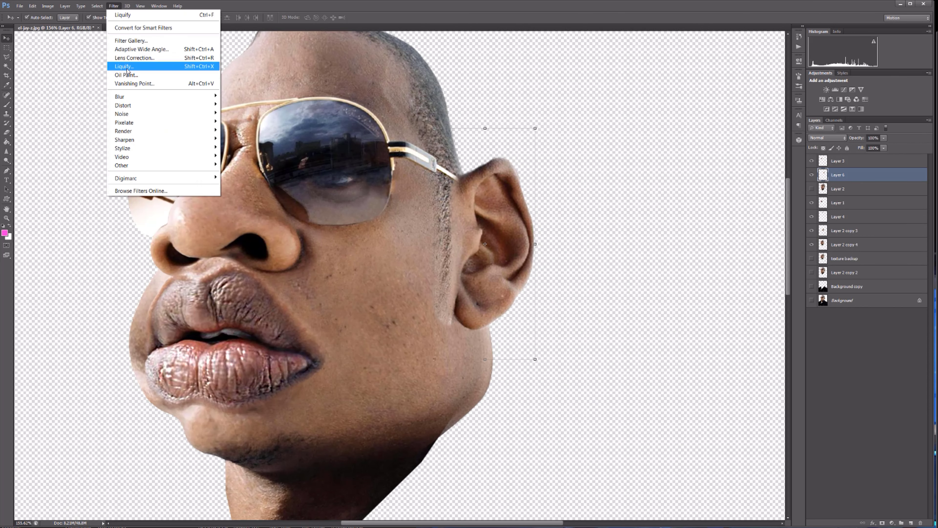
click(126, 63)
key(ctrl+plus)
key(ctrl+plus)
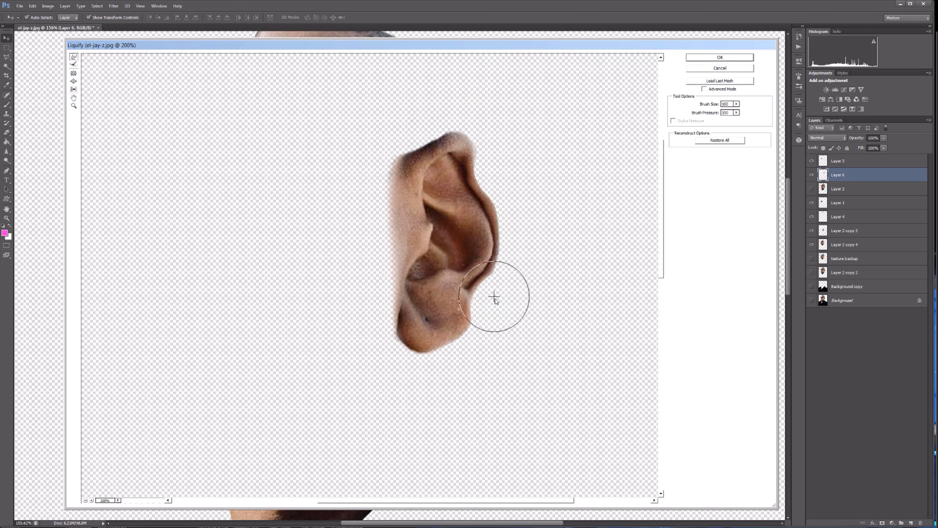
key(bracketright)
key(bracketright)
key(bracketright)
key(bracketright)
key(bracketright)
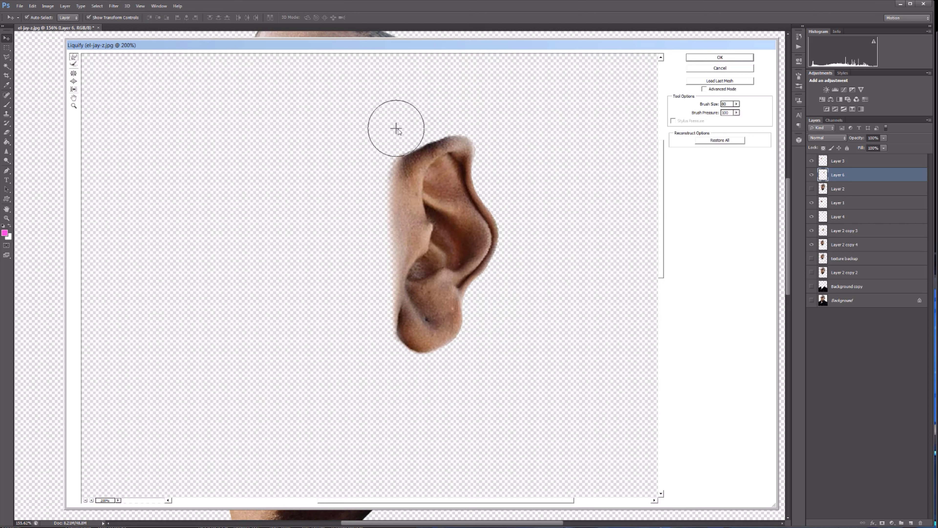
key(bracketright)
key(bracketright)
key(bracketright)
key(bracketright)
key(bracketright)
key(bracketright)
key(bracketright)
key(bracketright)
drag(526, 232, 512, 233)
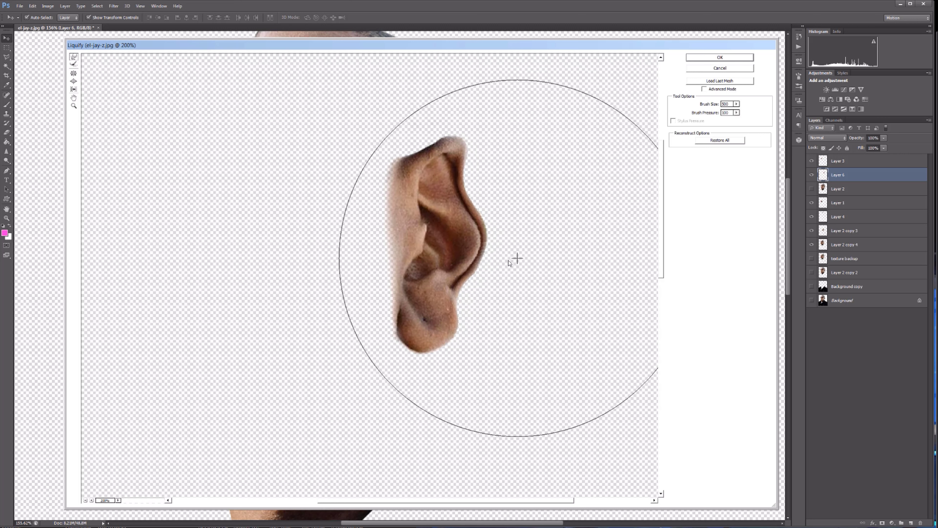
Push the ear's upper rim inward in Liquify with a brush of about 125, and apply the distortion.
key(bracketleft)
key(bracketleft)
key(bracketleft)
key(bracketleft)
key(bracketleft)
key(bracketleft)
key(bracketleft)
key(bracketleft)
key(bracketleft)
key(bracketleft)
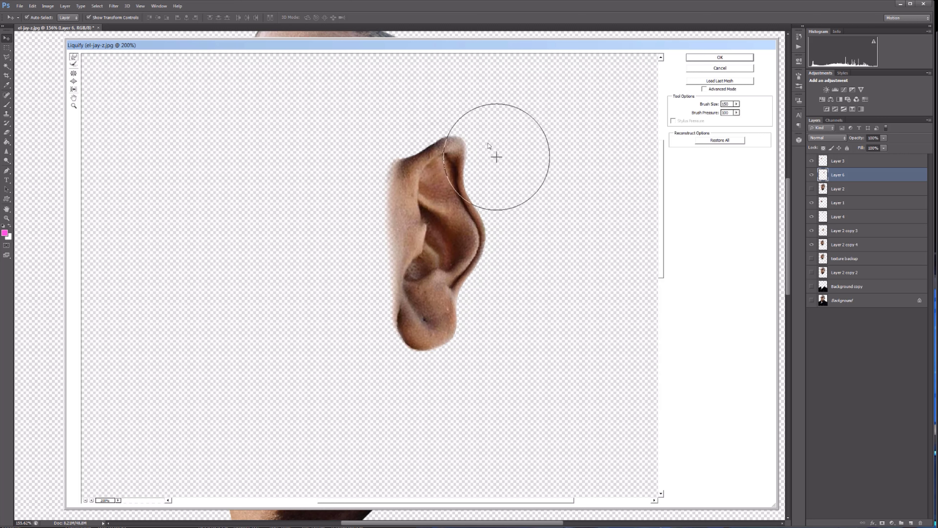
key(bracketright)
key(bracketright)
key(bracketright)
key(bracketright)
key(bracketright)
key(bracketright)
key(bracketleft)
key(bracketleft)
key(bracketleft)
key(bracketleft)
mouse_move(485, 156)
mouse_down()
mouse_move(467, 140)
mouse_move(444, 150)
mouse_up()
drag(474, 188, 468, 186)
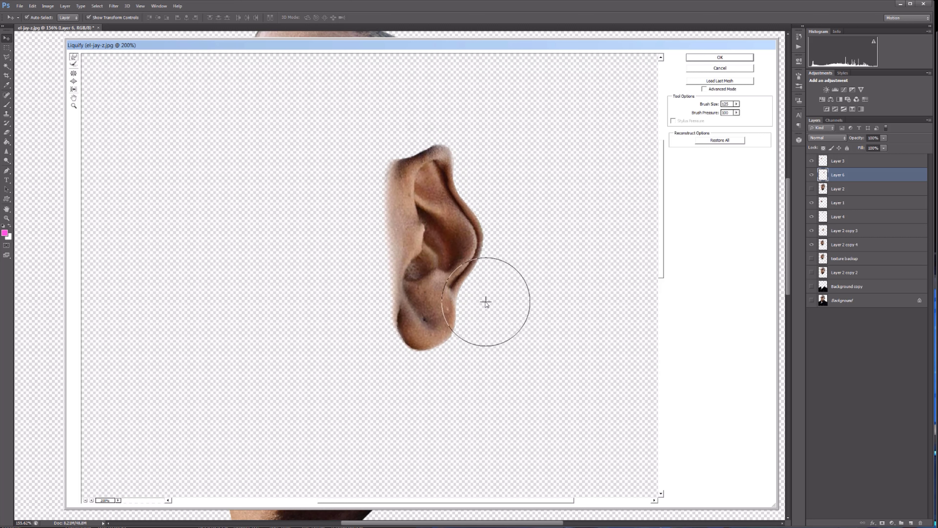
key(Return)
Scale down and slightly rotate the reshaped ear so it fits against the side of the head.
drag(484, 288, 497, 290)
drag(536, 329, 528, 309)
drag(518, 262, 515, 273)
drag(536, 325, 541, 322)
key(Return)
Liquify the jaw layer, Layer 2 copy 3, pushing its rear edge below the ear slightly inward.
click(476, 354)
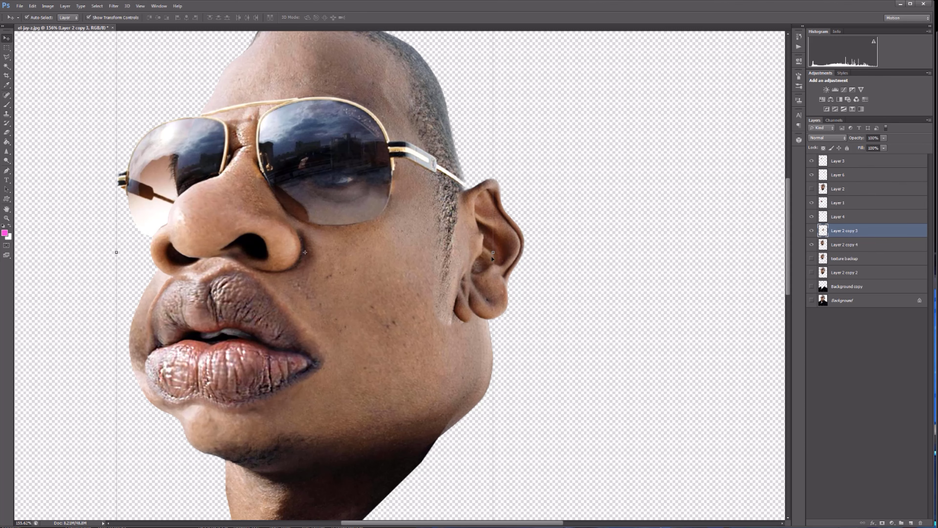
click(113, 6)
click(122, 60)
click(91, 500)
click(91, 501)
click(91, 501)
drag(662, 247, 662, 202)
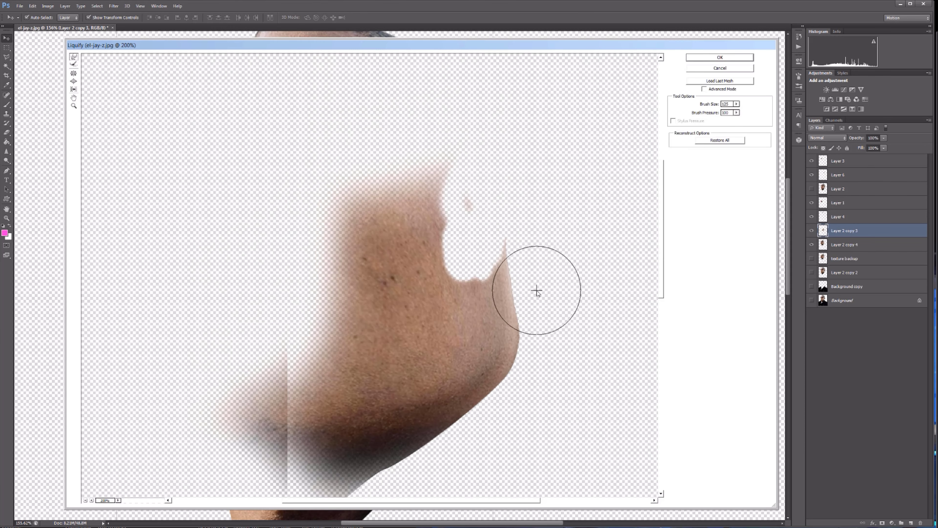
drag(535, 261, 522, 259)
click(718, 58)
click(114, 6)
click(124, 67)
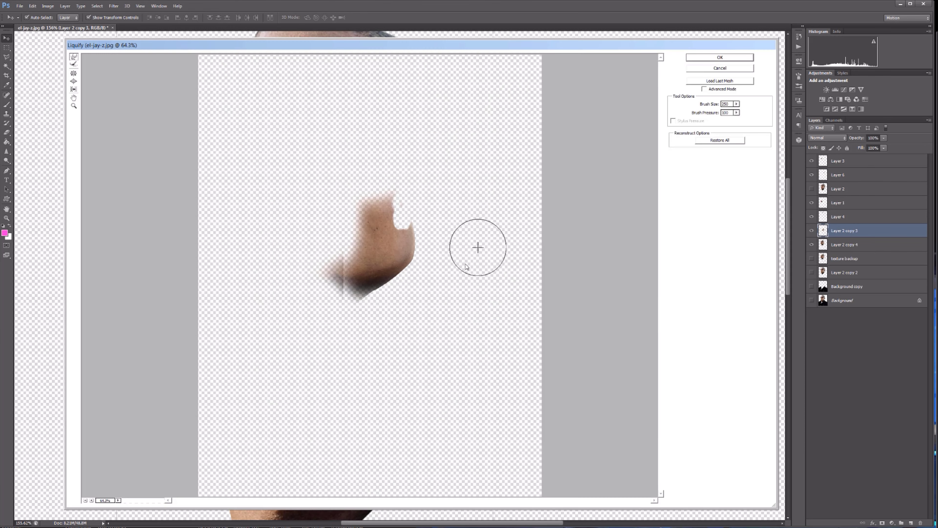
click(706, 68)
Bring Layer 2 to the top of the stack, lasso its lips, cheek and chin area, and copy it to a new layer.
drag(812, 189, 817, 158)
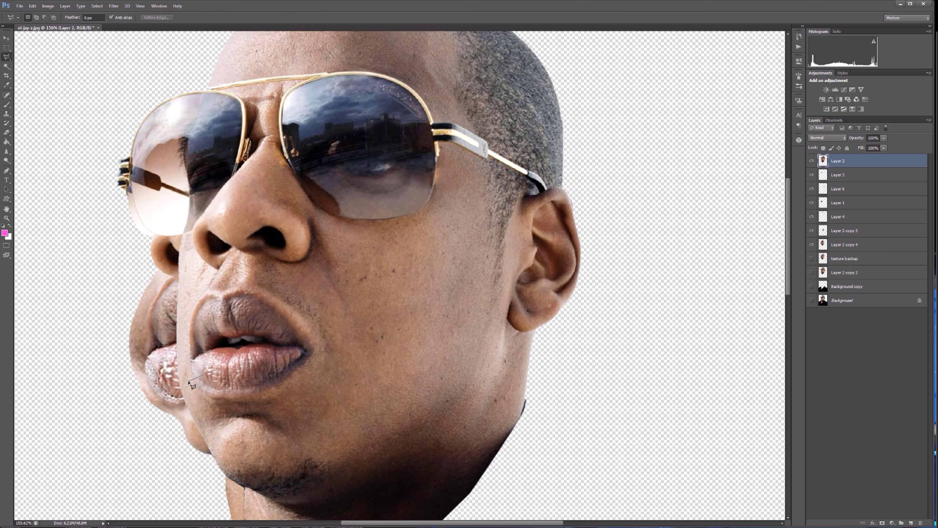
click(299, 501)
click(439, 457)
click(462, 301)
click(405, 272)
click(306, 287)
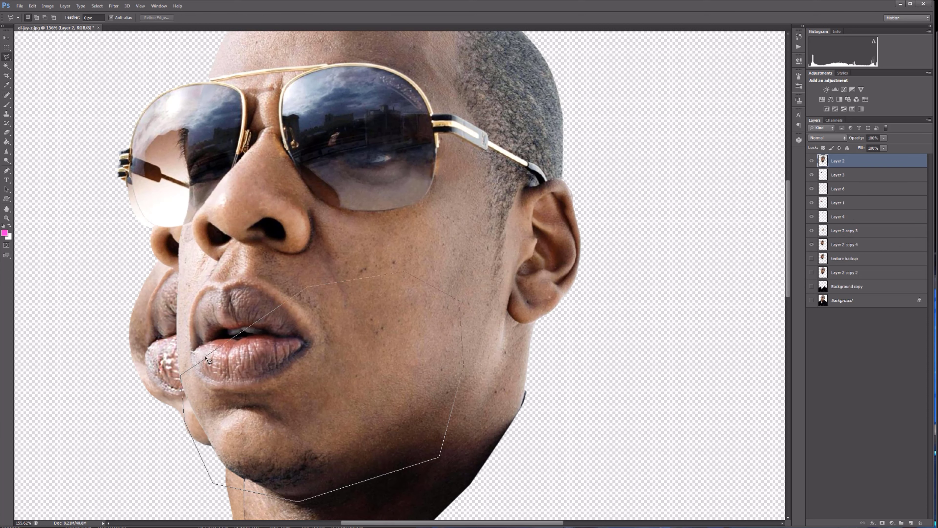
key(ctrl+j)
Place the copied patch over the caricature's chin and cheek with Layer 2 hidden, and sharpen its skin texture.
key(v)
drag(305, 431, 361, 389)
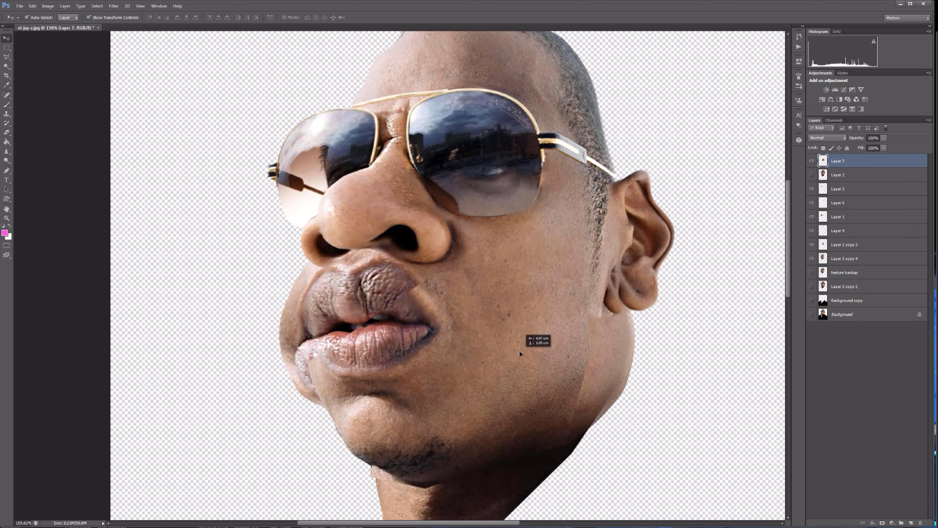
drag(519, 350, 476, 412)
scroll(465, 400, up, 4)
click(6, 151)
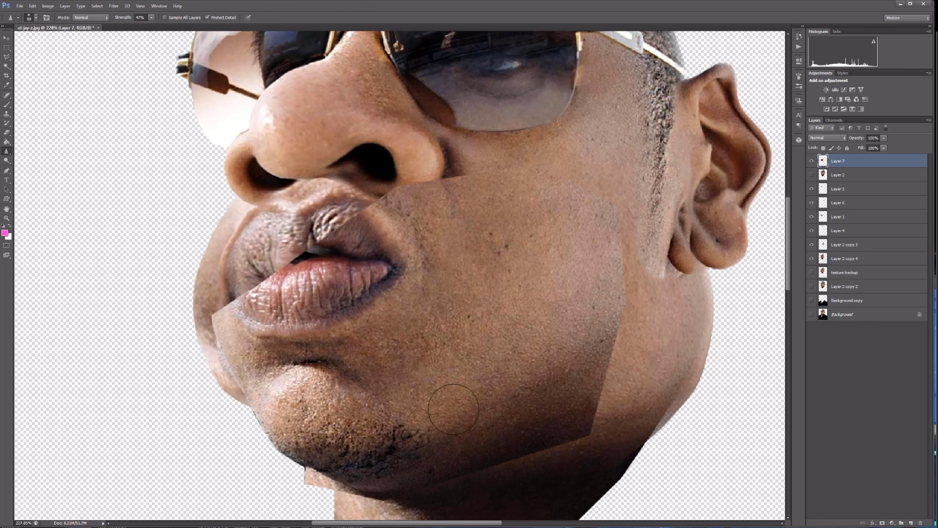
Lower the patch's opacity to about 45% and erase its hard edges and the area covering the lips.
key(v)
key(4)
key(5)
drag(554, 411, 637, 256)
key(e)
key(])
key(])
key(])
drag(455, 175, 388, 204)
drag(351, 215, 274, 277)
drag(229, 315, 362, 252)
drag(281, 303, 436, 315)
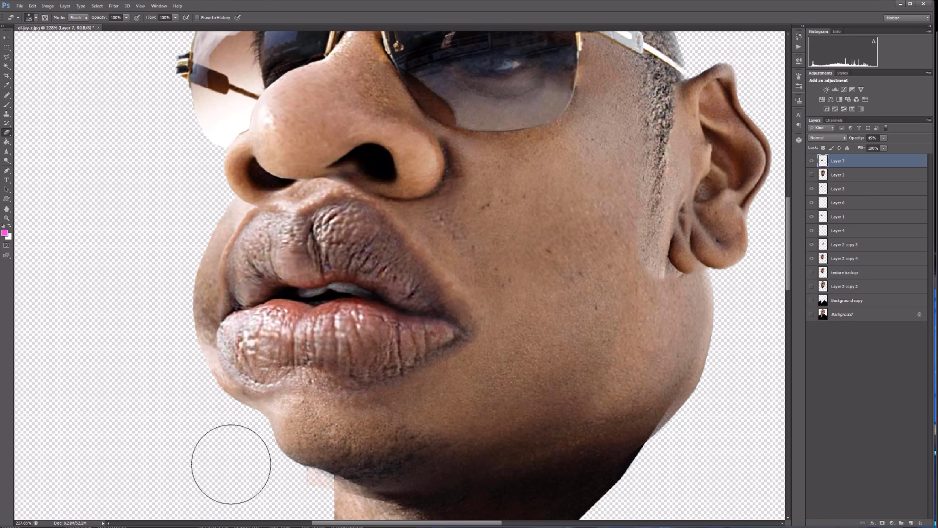
Compare the result with the patch hidden and shown, and restore the patch's opacity to 100%.
scroll(776, 281, down, 2)
click(812, 161)
click(811, 161)
drag(884, 138, 907, 139)
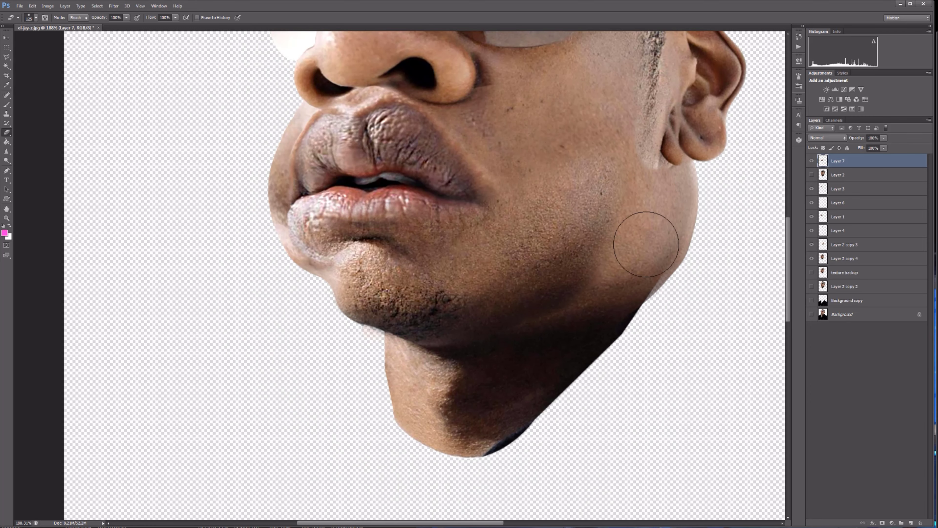
Erase the patch's remaining edges on the cheek, jaw and lower lip with varying eraser sizes.
drag(599, 149, 581, 170)
mouse_move(388, 218)
mouse_down()
mouse_move(311, 207)
mouse_move(675, 215)
mouse_up()
key(])
key(])
key(])
key(])
key(])
drag(603, 290, 550, 279)
key(])
key(])
key(])
key([)
key([)
key([)
key([)
key([)
drag(357, 252, 459, 144)
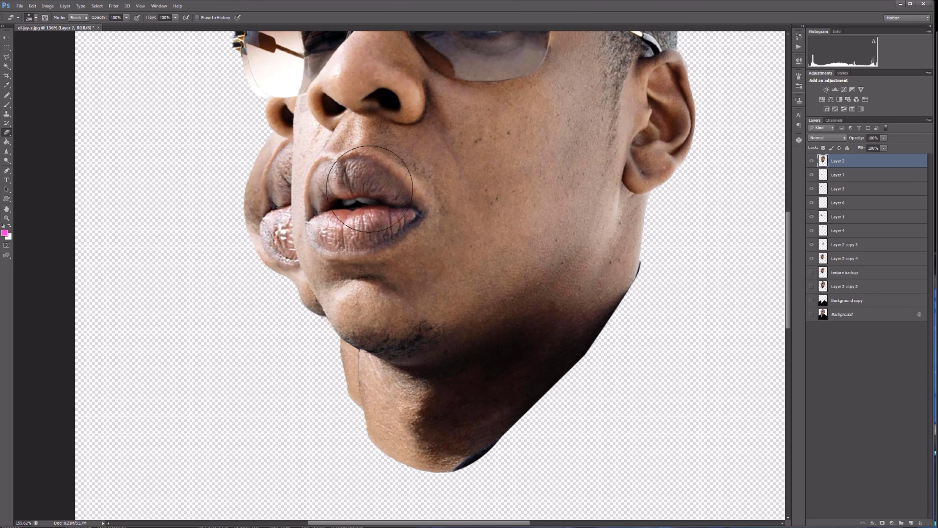
Lower Layer 2's opacity to 47%, enlarge it to about 106% and align it over the caricature's face.
scroll(580, 260, down, 2)
key(v)
mouse_move(595, 235)
mouse_down()
mouse_move(593, 193)
mouse_move(572, 233)
mouse_up()
key(ctrl+t)
scroll(665, 275, down, 1)
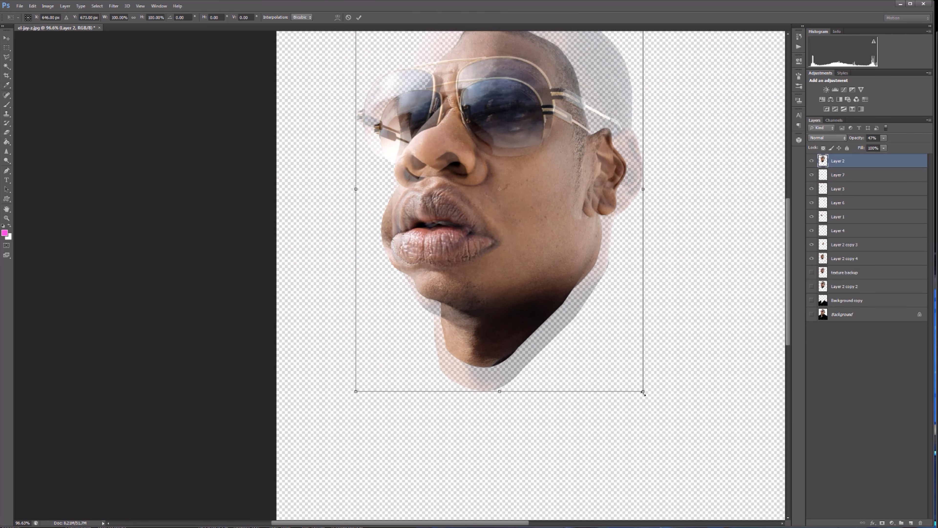
mouse_move(643, 393)
mouse_down()
mouse_move(689, 457)
mouse_move(651, 379)
mouse_up()
drag(585, 234, 582, 261)
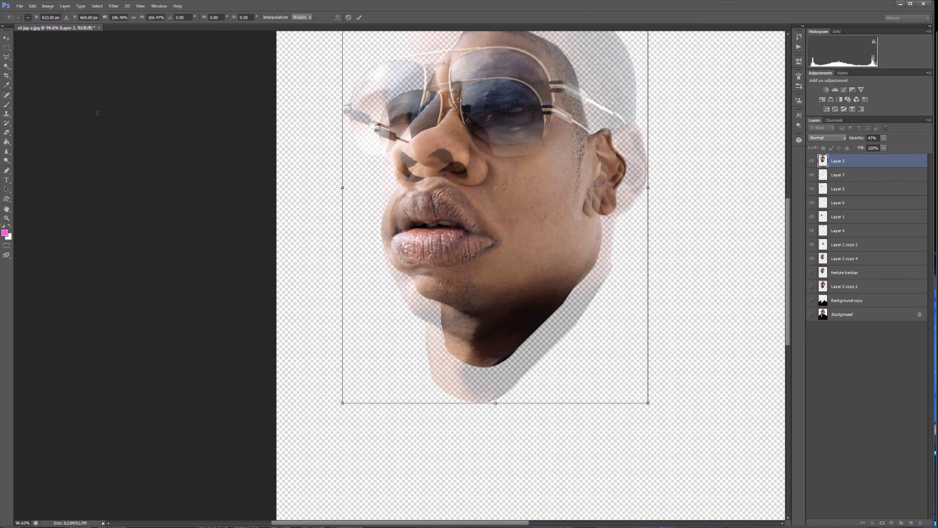
key(Return)
Erase the parts of Layer 2 outside the caricature's head and around the ear, and restore the layer's opacity to 100%.
key(e)
mouse_move(537, 357)
mouse_down()
mouse_move(361, 222)
mouse_move(618, 40)
mouse_move(633, 170)
mouse_up()
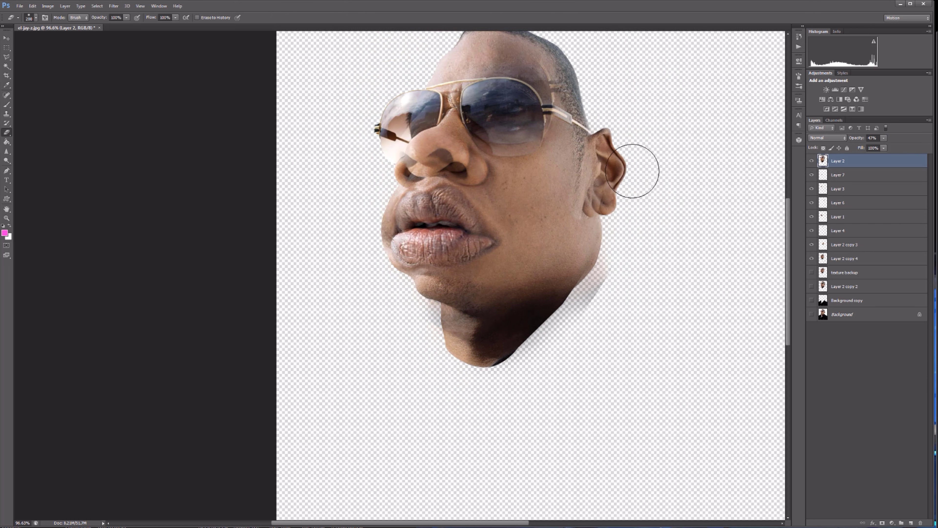
drag(884, 148, 906, 148)
scroll(561, 205, up, 6)
drag(789, 224, 788, 196)
mouse_move(613, 187)
mouse_down()
mouse_move(423, 80)
mouse_move(335, 227)
mouse_move(654, 162)
mouse_up()
scroll(669, 296, down, 3)
mouse_move(613, 362)
mouse_down()
mouse_move(570, 426)
mouse_move(377, 440)
mouse_up()
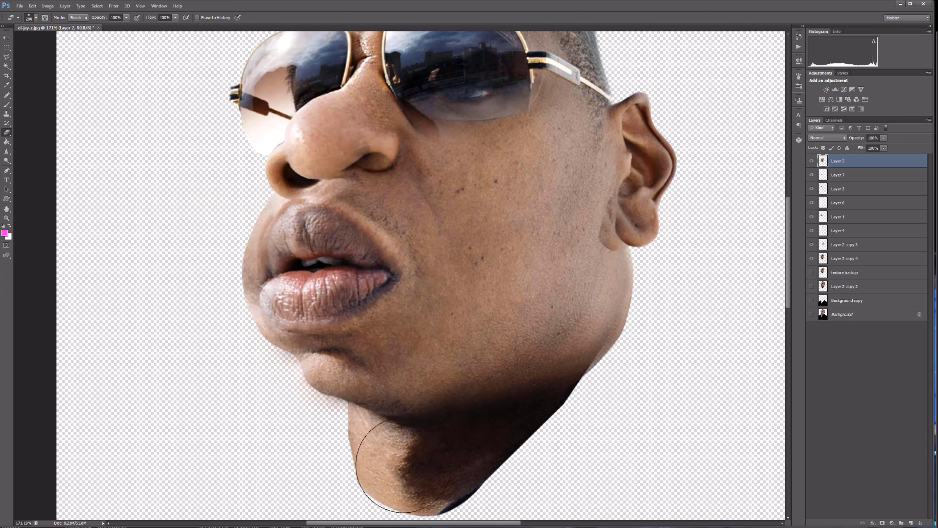
Erase Layer 2 over the sunglasses, nose and lips with a smaller eraser, and clear its stray remains above the head.
scroll(628, 222, up, 4)
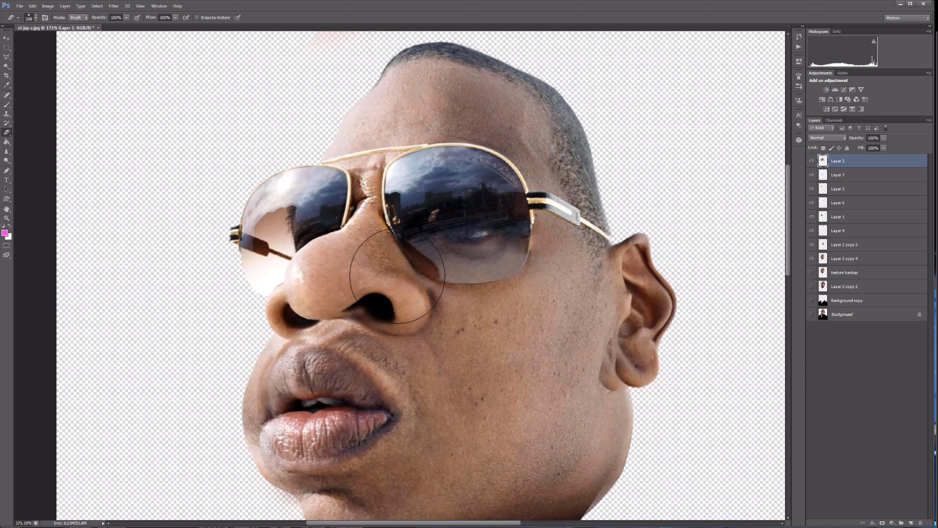
drag(279, 390, 310, 412)
drag(787, 187, 788, 214)
key(bracketleft)
key(bracketleft)
key(bracketleft)
key(bracketleft)
key(bracketleft)
mouse_move(334, 288)
mouse_down()
mouse_move(372, 244)
mouse_move(384, 331)
mouse_up()
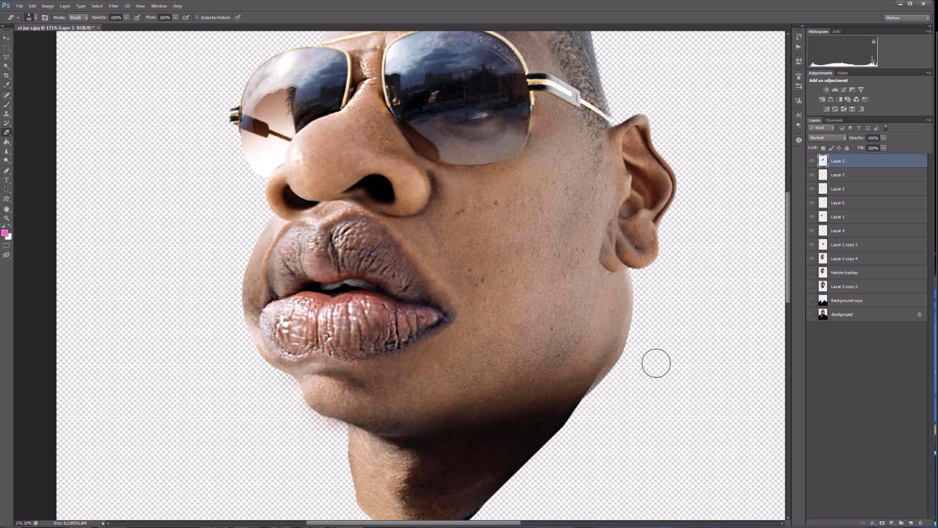
scroll(647, 228, up, 3)
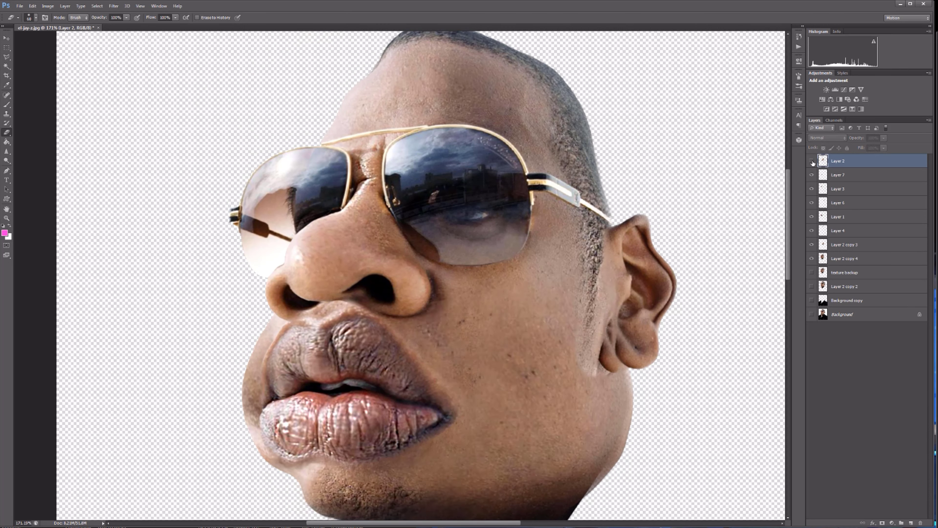
scroll(604, 297, down, 3)
drag(576, 54, 427, 63)
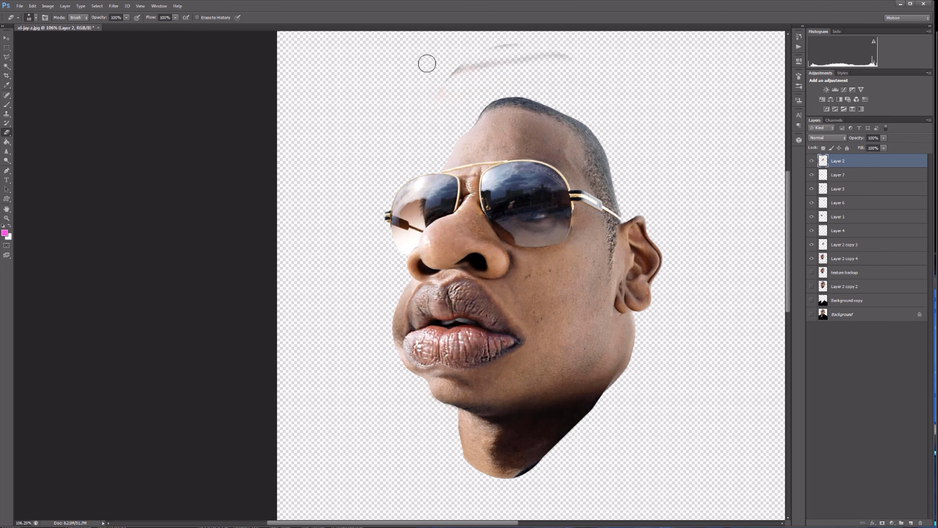
Sharpen Layer 2 with an Unsharp Mask of radius 1.0 pixels, and compare the image with the layer hidden and shown.
scroll(590, 253, up, 3)
click(113, 6)
mouse_move(122, 138)
click(100, 176)
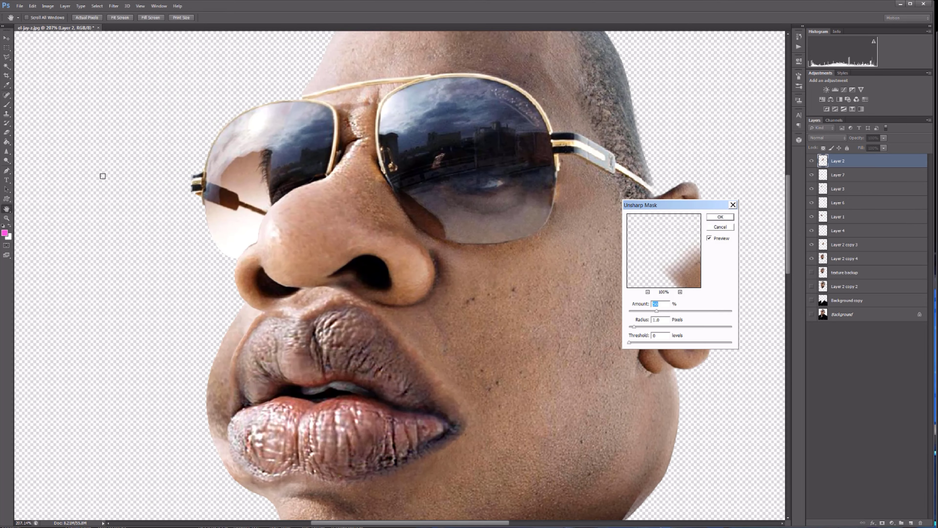
click(808, 103)
key(v)
scroll(440, 334, down, 1)
click(811, 161)
click(812, 161)
click(811, 161)
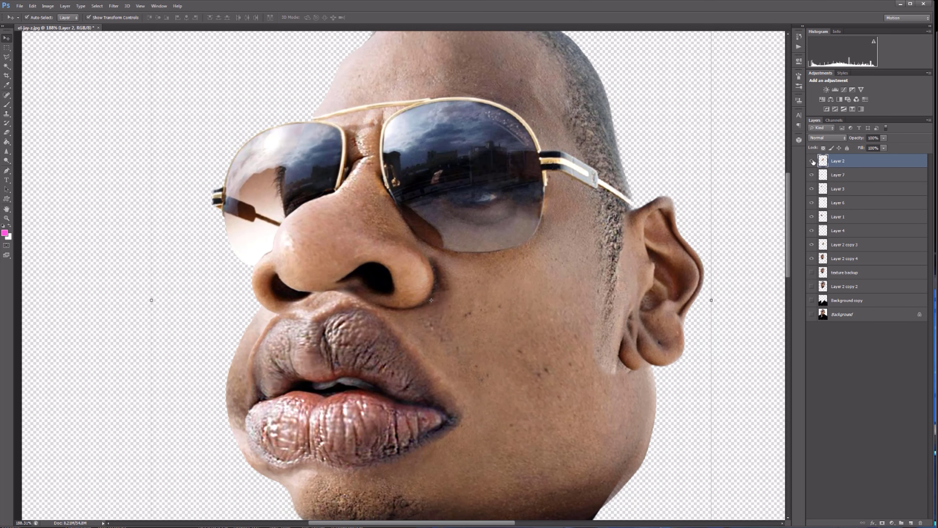
click(811, 161)
Show Layer 2 copy 2 at the top of the layer stack and widen it slightly past the cheek outline.
scroll(610, 234, down, 4)
click(812, 273)
drag(857, 272, 896, 279)
click(812, 161)
click(812, 286)
drag(868, 286, 882, 157)
scroll(555, 300, up, 4)
scroll(561, 298, down, 2)
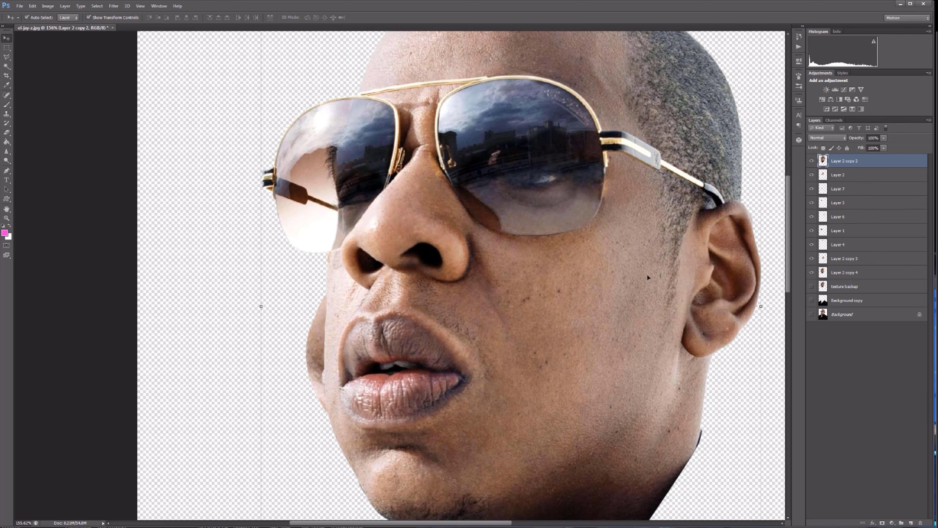
drag(261, 306, 239, 307)
key(Return)
Duplicate the widened face layer, move the original just above Background and hide it, and select the duplicate.
drag(881, 164, 911, 522)
drag(865, 175, 857, 320)
click(811, 315)
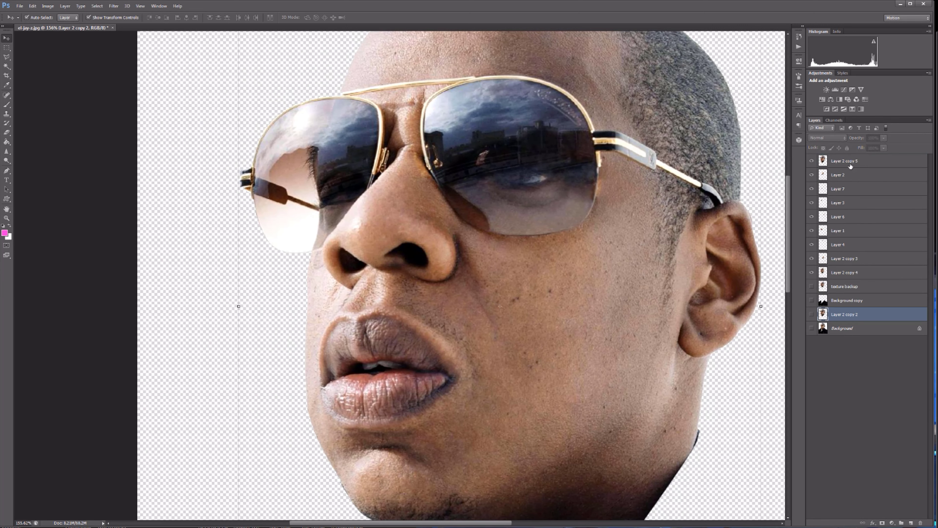
click(850, 163)
Lower the duplicate's opacity to about 46% and reduce its height to fit over the caricature's lower face.
scroll(527, 205, down, 5)
drag(511, 49, 511, 76)
drag(511, 486, 511, 469)
drag(884, 138, 865, 145)
mouse_move(508, 298)
mouse_down()
mouse_move(530, 270)
mouse_move(509, 285)
mouse_up()
drag(512, 63, 512, 104)
drag(508, 458, 508, 424)
key(Return)
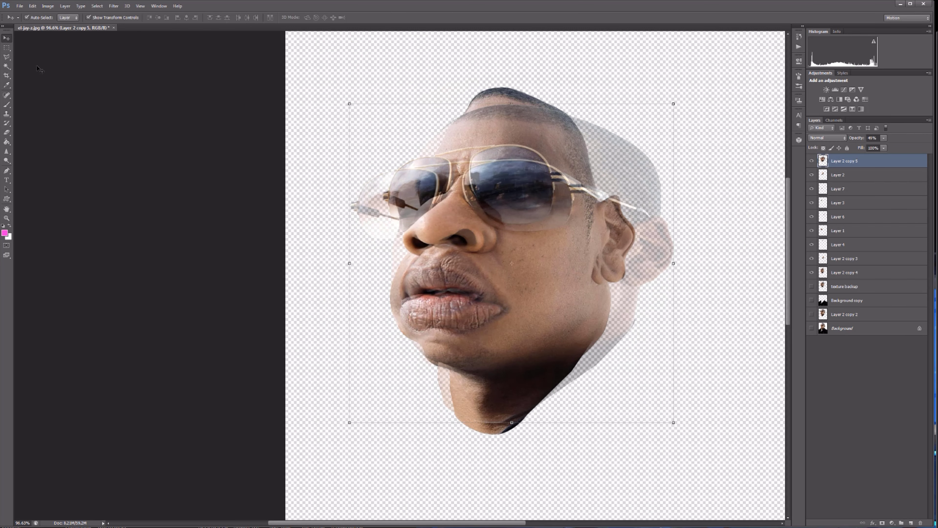
Erase the duplicate outside the head and over the glasses and nose, and restore its opacity to 100%.
key(e)
mouse_move(624, 125)
mouse_down()
mouse_move(425, 404)
mouse_move(483, 224)
mouse_up()
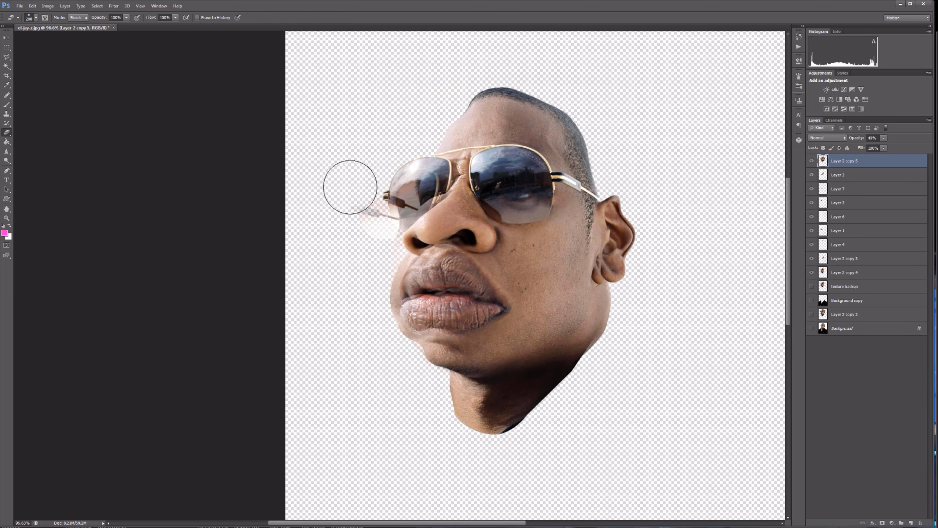
drag(351, 187, 449, 186)
scroll(482, 289, up, 5)
drag(883, 138, 903, 144)
Compare the skin patches with the base caricature layer and Layer 2 hidden and shown.
click(812, 273)
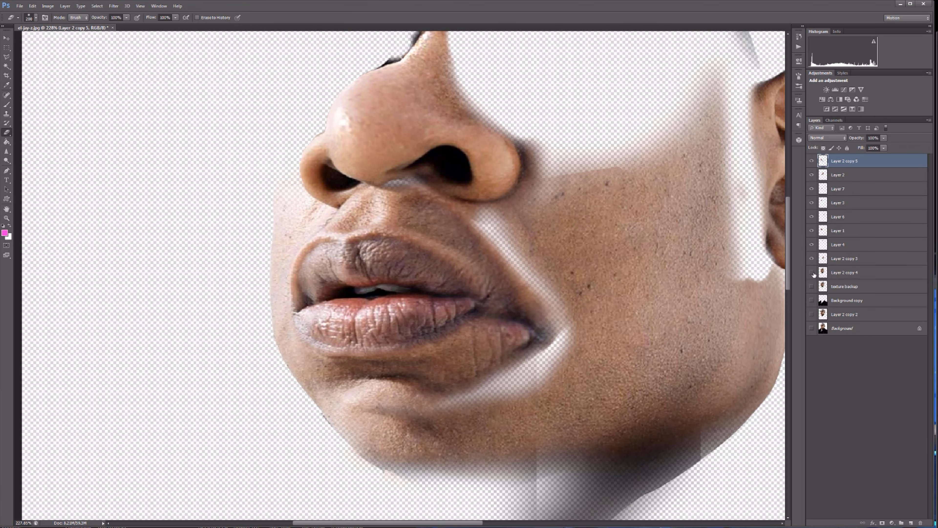
click(812, 273)
click(812, 174)
click(813, 175)
click(812, 161)
click(812, 161)
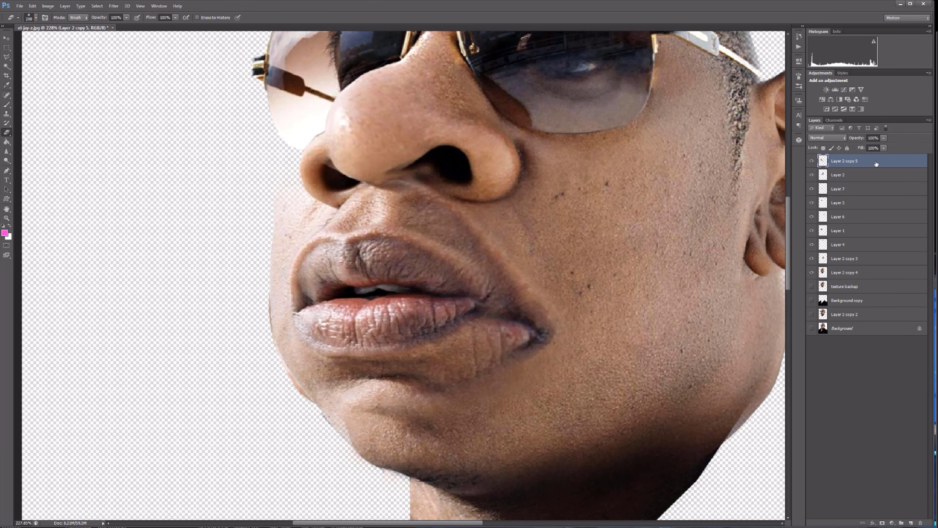
Lower the duplicate's opacity to about 71% and erase it over the lips, chin and jaw with varying eraser sizes.
click(884, 137)
mouse_move(884, 146)
mouse_down()
mouse_move(859, 146)
mouse_move(900, 148)
mouse_up()
key(bracketleft)
key(bracketleft)
key(bracketleft)
key(bracketleft)
key(bracketleft)
key(bracketleft)
key(bracketleft)
key(bracketleft)
key(bracketleft)
key(bracketleft)
key(bracketright)
key(bracketright)
key(bracketright)
key(bracketright)
mouse_move(365, 414)
mouse_down()
mouse_move(413, 347)
mouse_move(311, 322)
mouse_move(438, 349)
mouse_move(351, 337)
mouse_up()
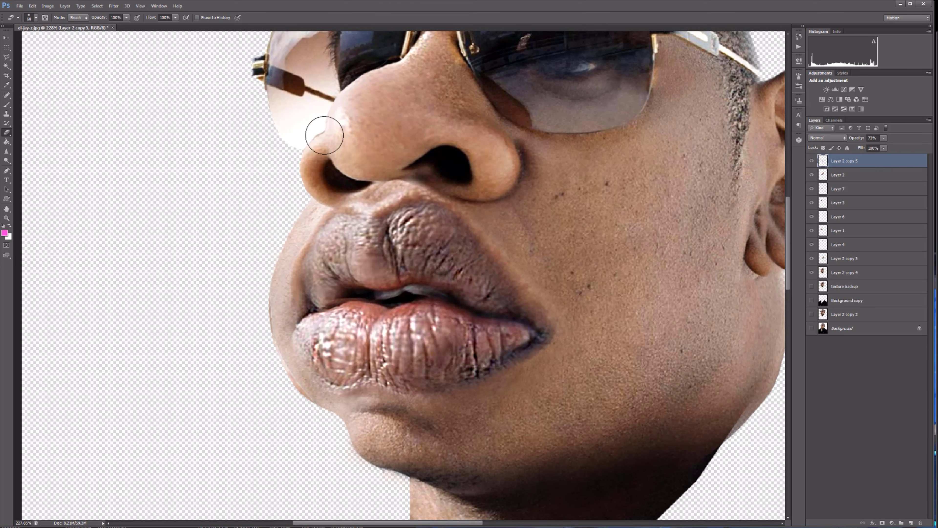
key(bracketright)
key(bracketright)
key(bracketright)
key(bracketright)
key(bracketright)
key(bracketright)
key(bracketright)
scroll(579, 436, down, 3)
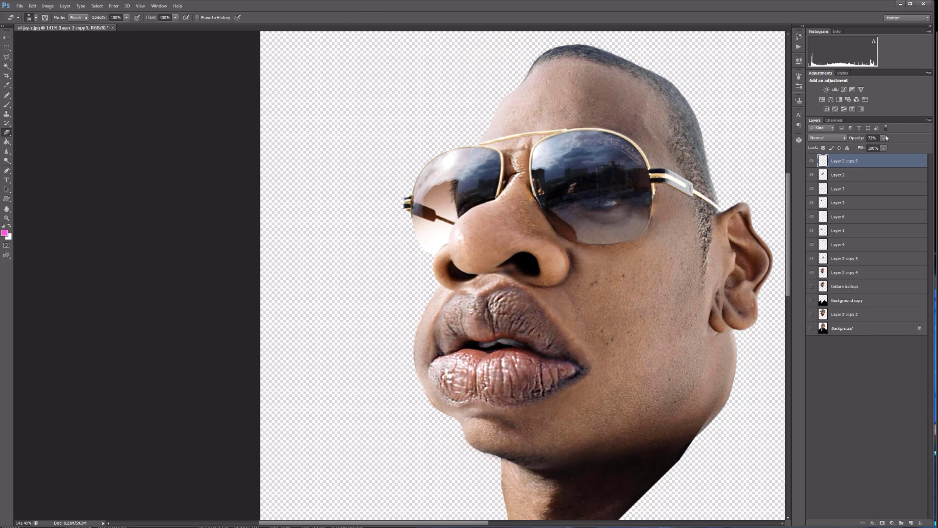
Restore the remaining cheek patch's opacity to 100%.
drag(885, 137, 895, 143)
scroll(485, 358, up, 10)
scroll(325, 334, down, 4)
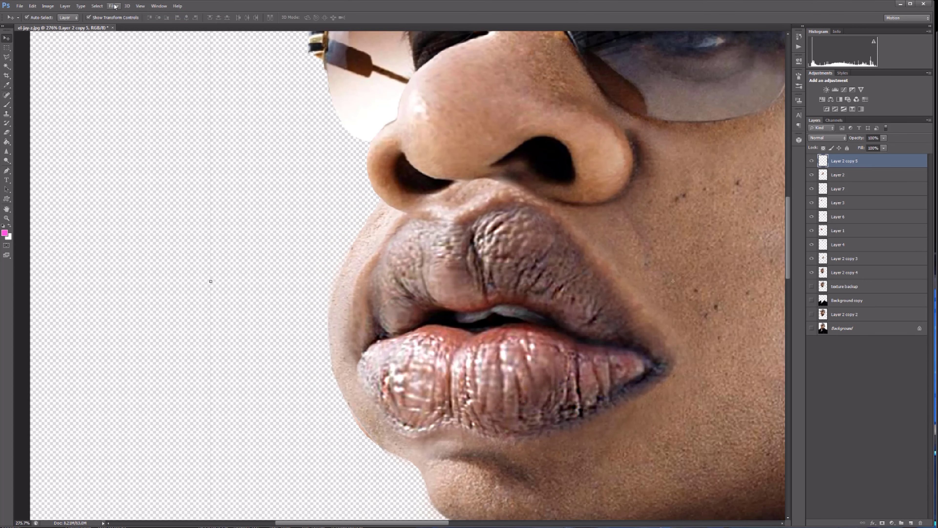
scroll(632, 334, down, 13)
scroll(631, 335, up, 3)
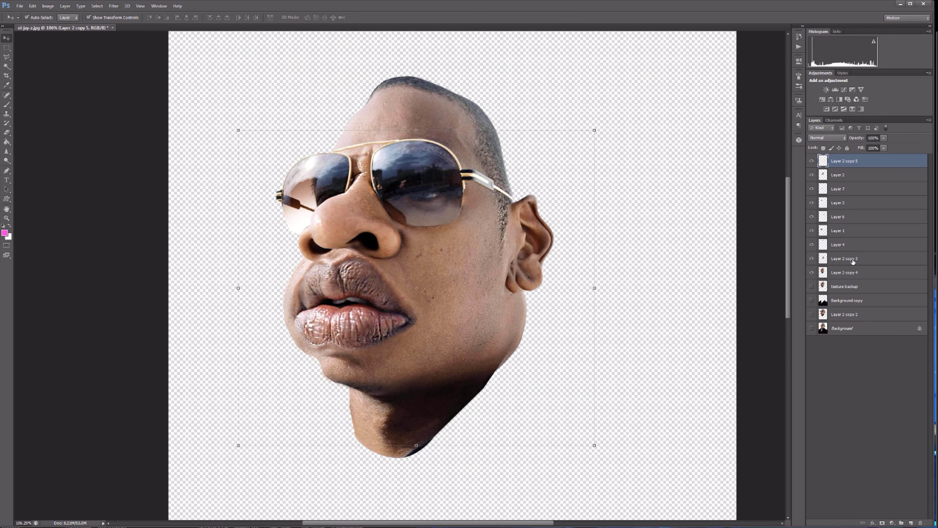
Check what each patch, base and background layer contributes by switching its visibility off and on.
click(813, 163)
click(813, 163)
click(812, 189)
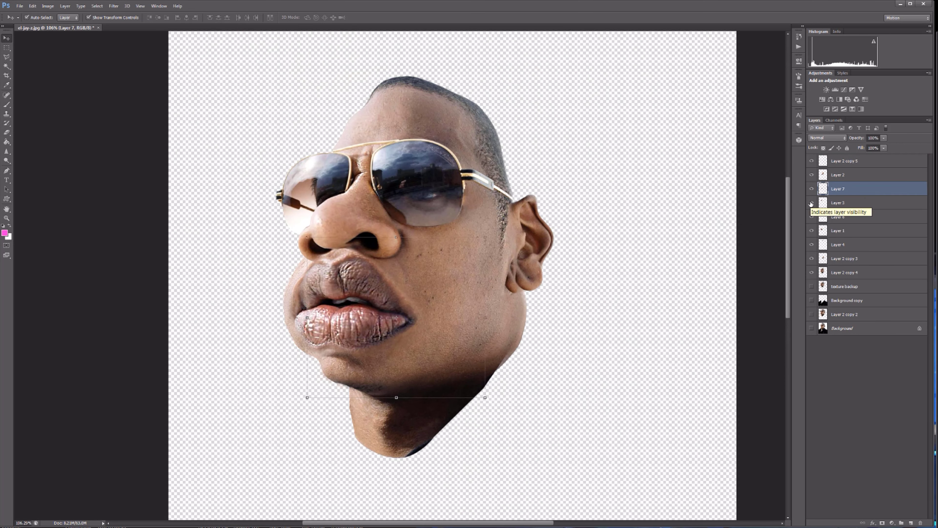
click(812, 217)
drag(380, 281, 379, 284)
click(812, 245)
click(812, 245)
click(811, 273)
click(811, 272)
click(812, 301)
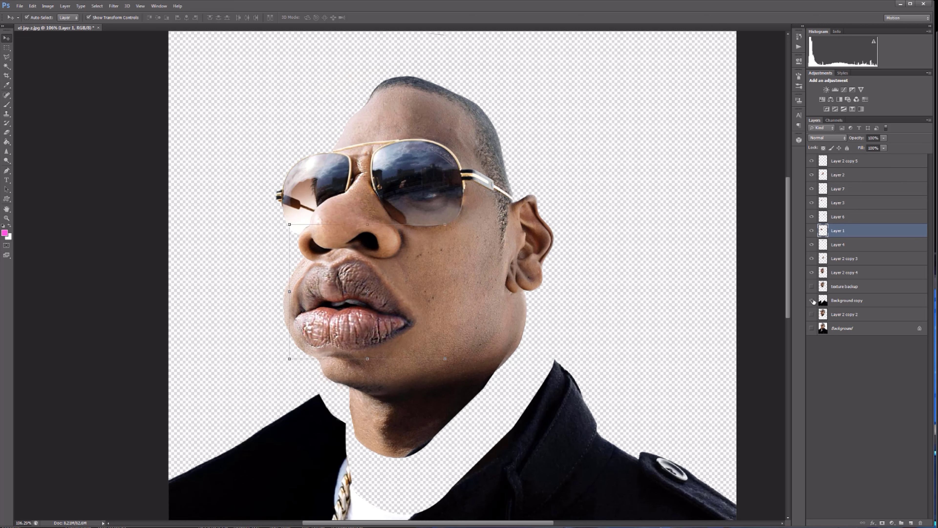
click(811, 301)
click(812, 314)
click(811, 315)
Merge all the patch layers down into Layer 2 copy 4.
click(859, 163)
key(ctrl+e)
key(ctrl+e)
key(ctrl+e)
key(ctrl+e)
key(ctrl+e)
key(ctrl+e)
click(810, 162)
key(Delete)
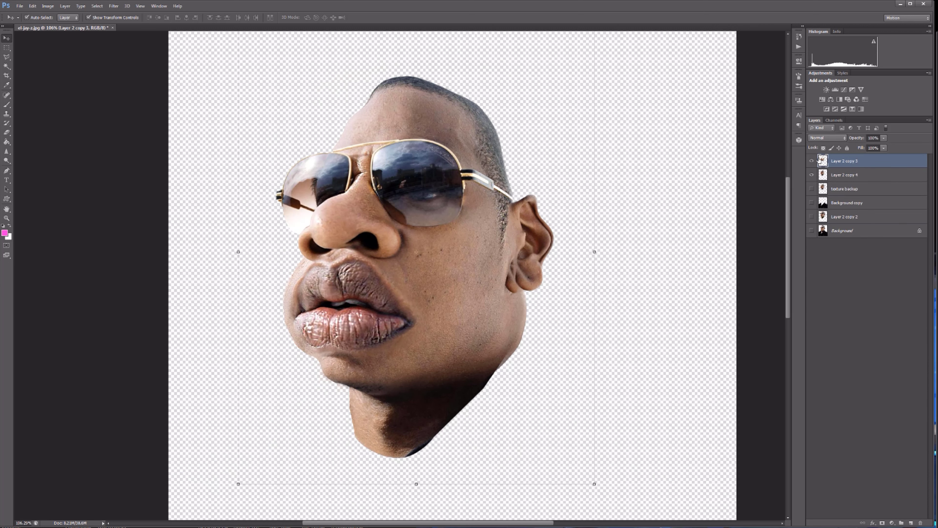
key(ctrl+e)
Show the texture backup layer, reposition it over the caricature's head and bring it above Layer 2 copy 4.
click(812, 175)
click(812, 174)
click(870, 178)
click(811, 174)
scroll(547, 166, up, 6)
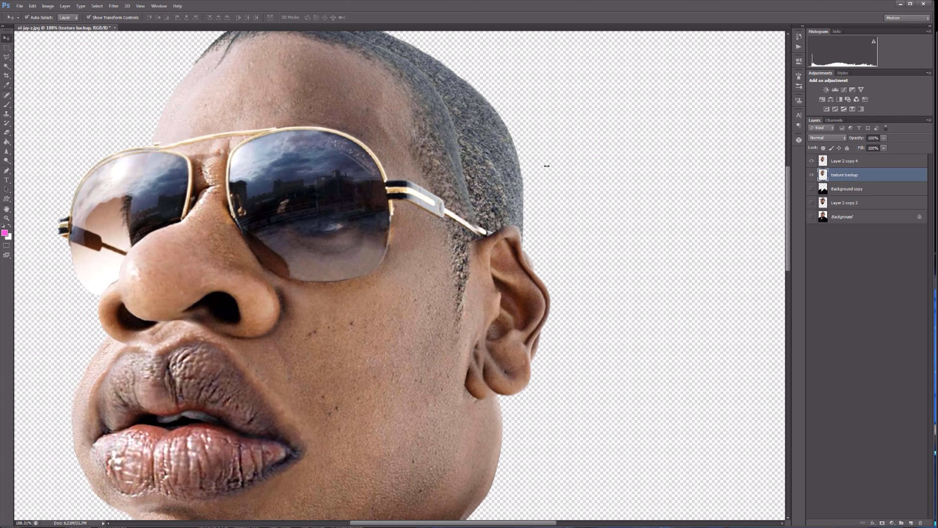
scroll(554, 165, down, 1)
drag(593, 152, 591, 237)
scroll(592, 239, down, 2)
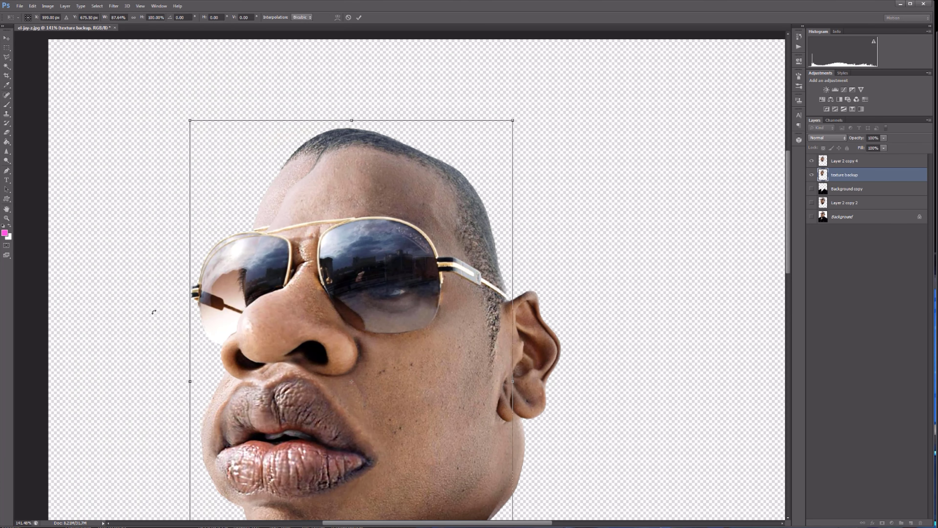
key(ctrl+])
Stretch the texture backup layer slightly wider and taller over the head, and lower its opacity to about 46%.
drag(513, 384, 529, 384)
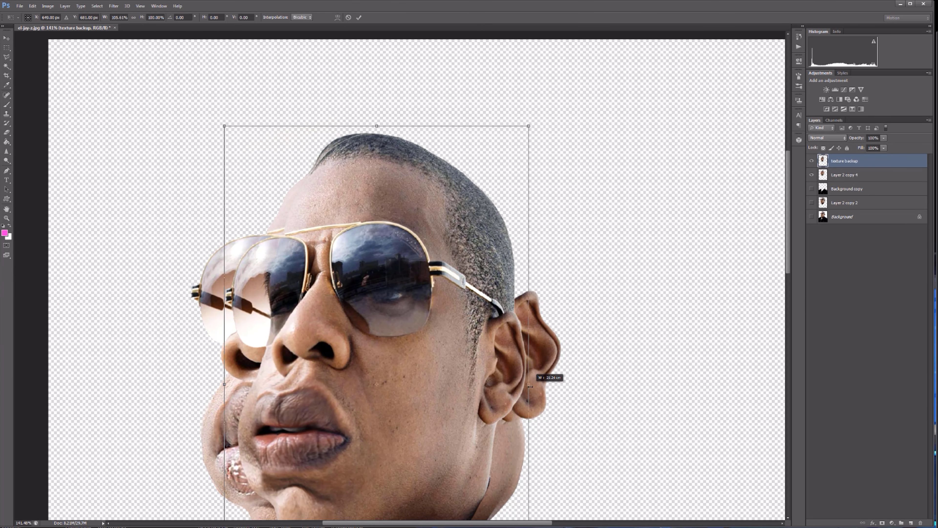
drag(224, 384, 213, 384)
drag(372, 127, 372, 123)
key(Return)
drag(884, 139, 865, 145)
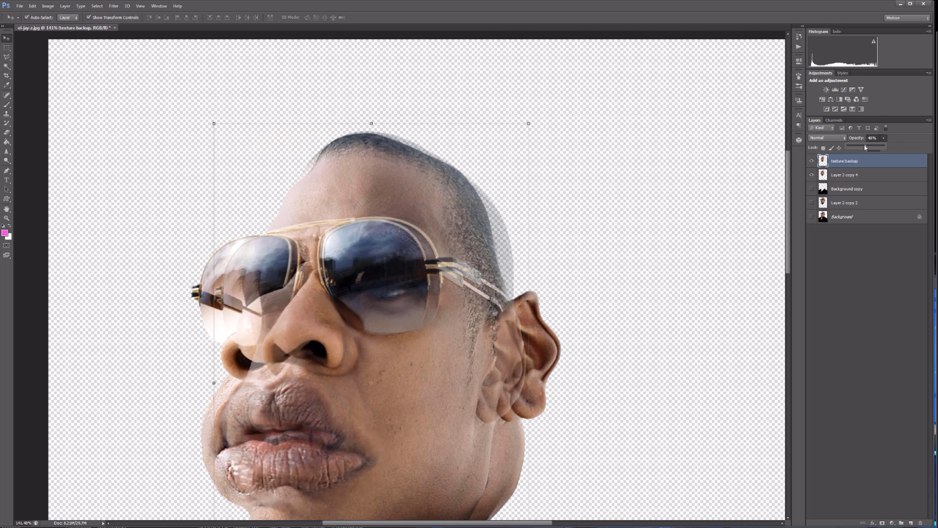
Erase the texture backup layer outside the head outline, from the back of the hair down to the ear.
key(e)
scroll(310, 153, up, 5)
scroll(419, 394, right, 5)
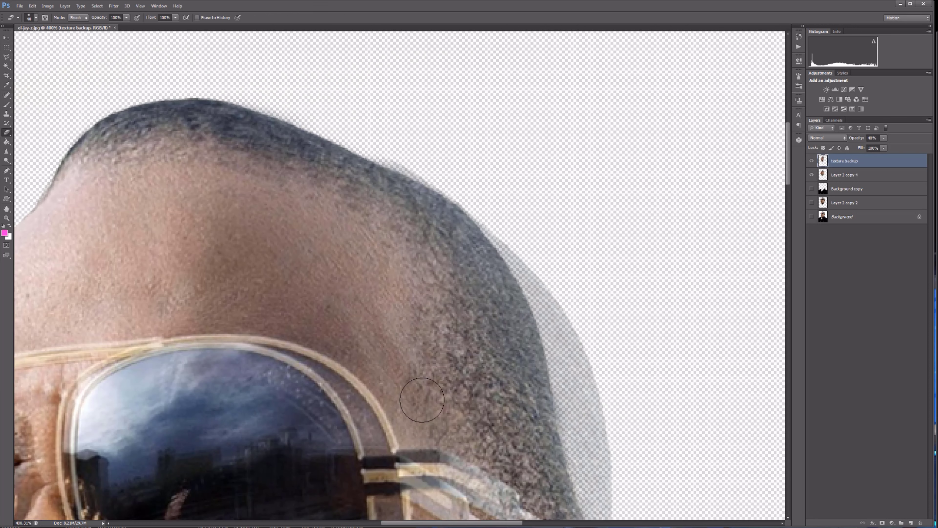
scroll(564, 42, down, 5)
drag(631, 357, 625, 469)
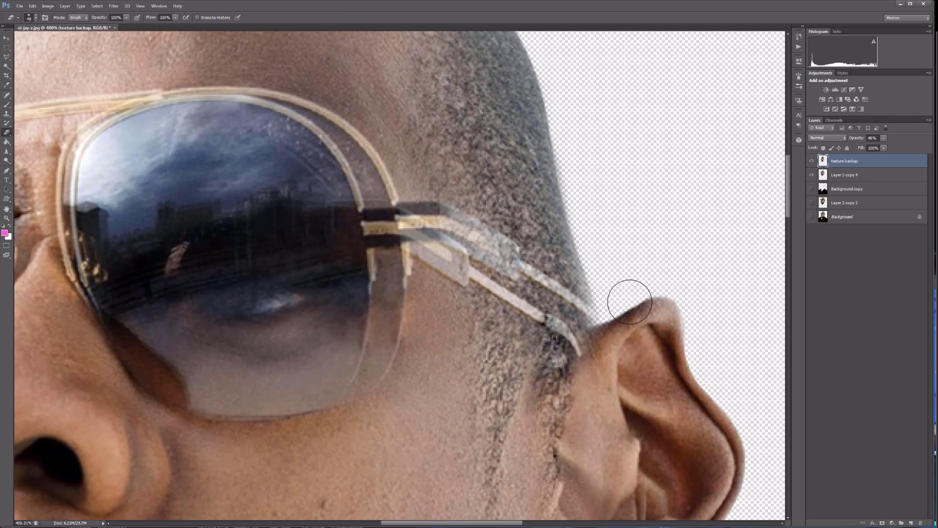
scroll(651, 303, down, 4)
mouse_move(643, 385)
mouse_down()
mouse_move(593, 450)
mouse_move(612, 344)
mouse_up()
Restore the texture backup's opacity to 100% and erase it over the lower face and nose with a larger eraser.
drag(884, 138, 903, 146)
scroll(454, 249, down, 5)
scroll(359, 254, down, 1)
key(bracketright)
key(bracketright)
key(bracketright)
key(bracketright)
key(bracketright)
key(bracketright)
key(bracketright)
key(bracketright)
key(bracketright)
mouse_move(348, 381)
mouse_down()
mouse_move(410, 306)
mouse_move(396, 250)
mouse_move(317, 326)
mouse_up()
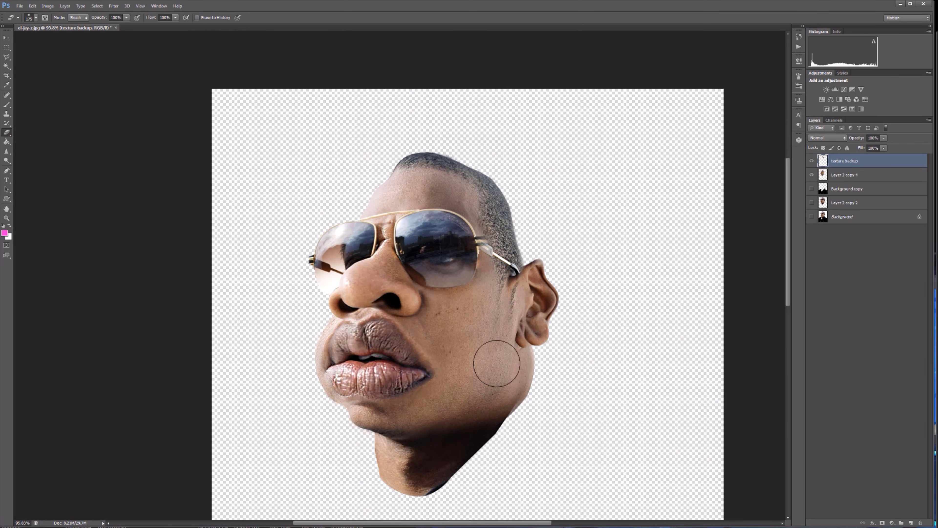
Compare the image with the texture backup hidden and shown, and erase its remains over the sunglasses arm and sideburn.
scroll(555, 345, up, 5)
click(813, 161)
click(812, 161)
click(842, 217)
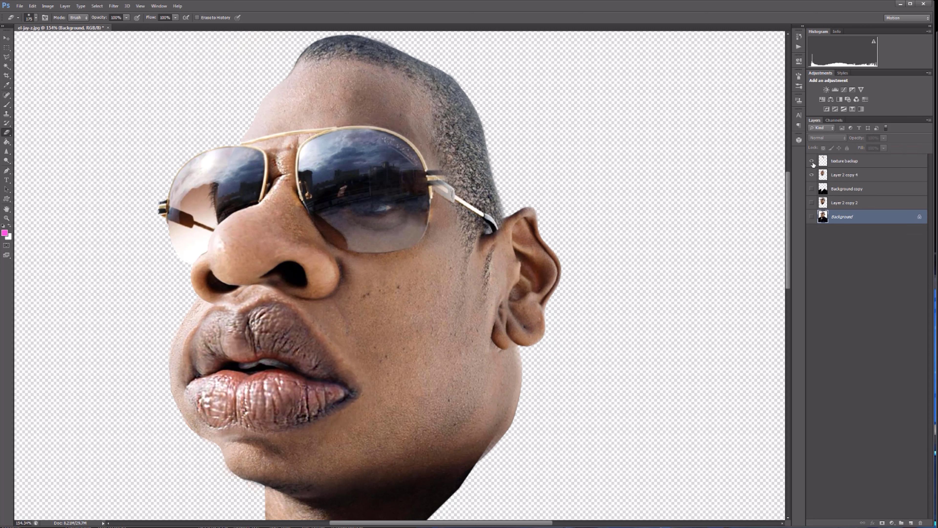
scroll(676, 138, up, 3)
click(845, 161)
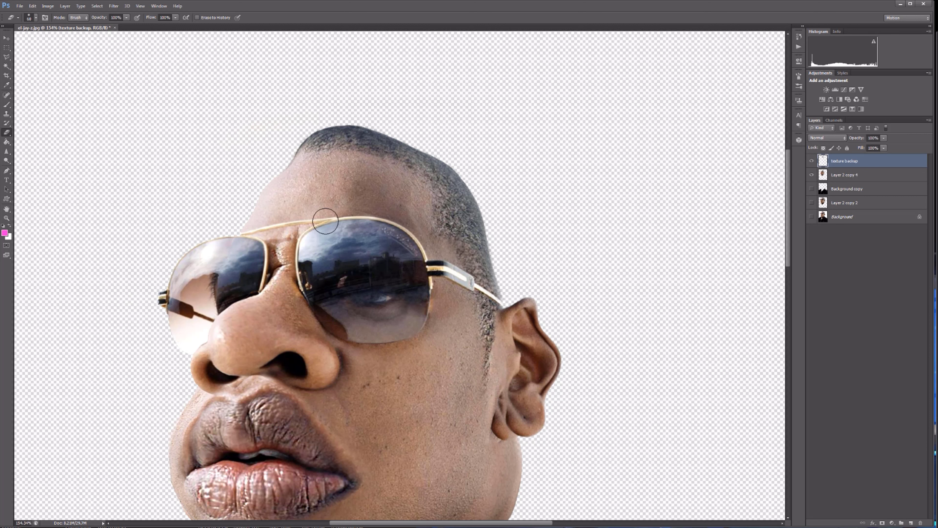
Place a copy of Layer 2 copy 2 at the top of the layer stack, keeping the original hidden.
scroll(480, 383, down, 9)
click(812, 175)
click(812, 203)
drag(889, 201, 865, 149)
click(812, 216)
click(812, 176)
scroll(332, 159, up, 12)
click(812, 161)
click(812, 161)
Lower the new copy's opacity to about 46%, enlarge it and align it over the caricature's face.
key(v)
drag(354, 230, 374, 233)
scroll(388, 241, down, 4)
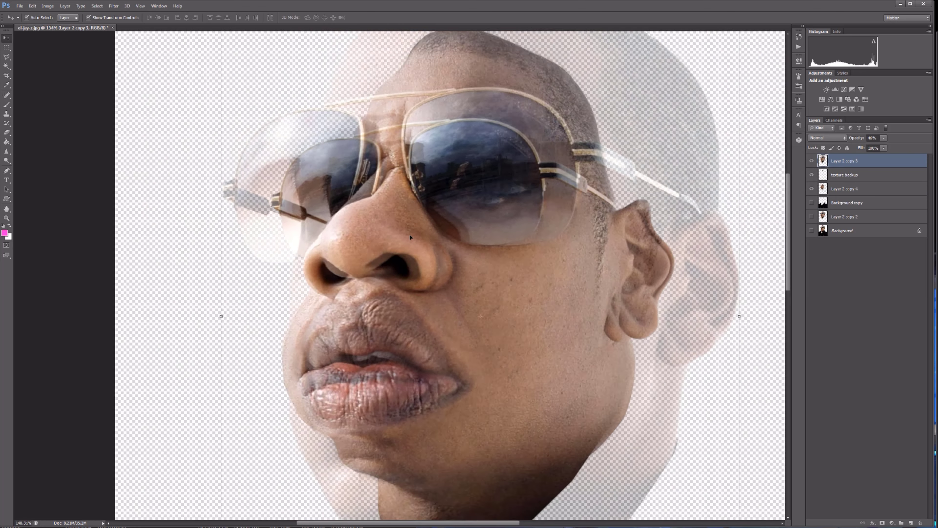
scroll(411, 237, down, 8)
drag(565, 110, 595, 97)
drag(386, 212, 382, 227)
scroll(381, 228, up, 11)
scroll(382, 228, down, 13)
Apply the enlarged copy's transformation and erase its outer parts around the head, ear and sunglasses with the Eraser.
click(7, 133)
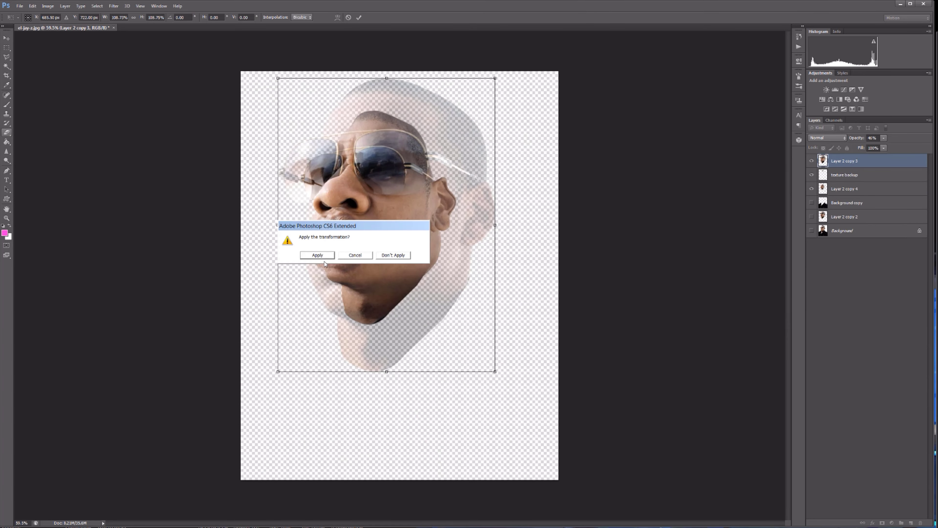
click(318, 256)
scroll(376, 63, up, 8)
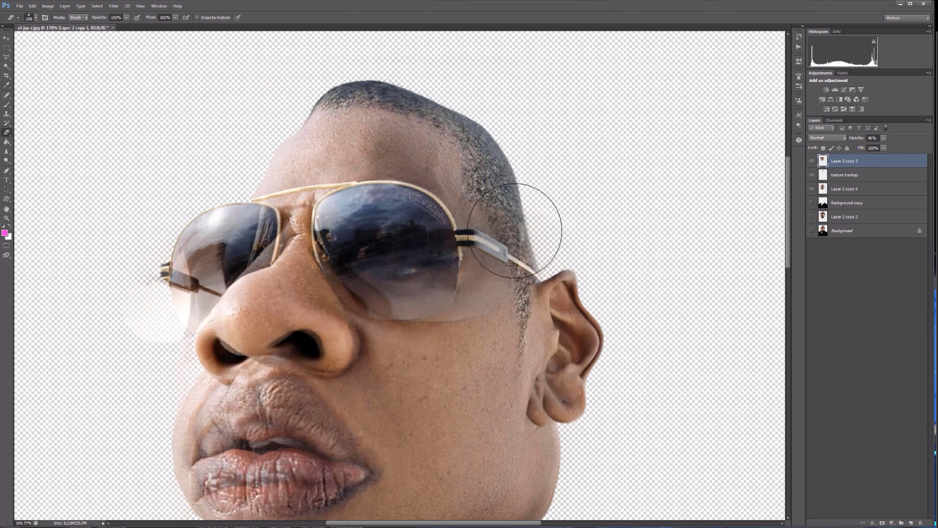
drag(515, 230, 451, 304)
scroll(435, 291, up, 8)
Erase the overlay from both sunglass lenses, the frame and the nose bridge area with a progressively smaller eraser.
key(bracketleft)
key(bracketleft)
key(bracketleft)
mouse_move(288, 252)
mouse_down()
mouse_move(156, 137)
mouse_move(443, 137)
mouse_up()
key(bracketleft)
key(bracketleft)
key(bracketleft)
key(bracketleft)
key(bracketleft)
key(bracketleft)
key(bracketleft)
mouse_move(341, 157)
mouse_down()
mouse_move(325, 218)
mouse_move(138, 296)
mouse_move(328, 110)
mouse_up()
drag(477, 134, 562, 334)
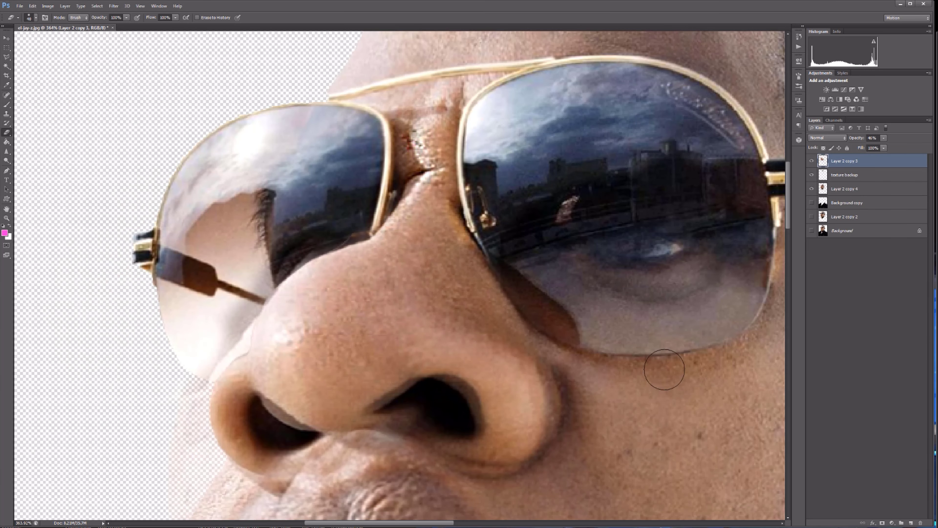
Erase the overlay around both nostrils and along the outer edge of the nose wing.
scroll(667, 371, down, 3)
scroll(526, 451, up, 4)
mouse_move(506, 405)
mouse_down()
mouse_move(216, 388)
mouse_move(388, 462)
mouse_up()
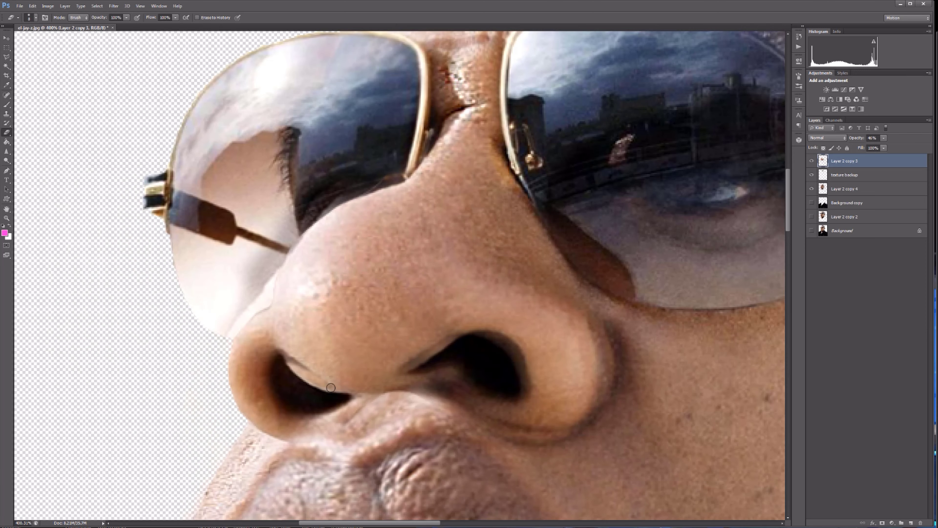
drag(462, 345, 519, 397)
key(bracketright)
key(bracketright)
key(bracketright)
mouse_move(484, 433)
mouse_down()
mouse_move(554, 438)
mouse_move(601, 352)
mouse_up()
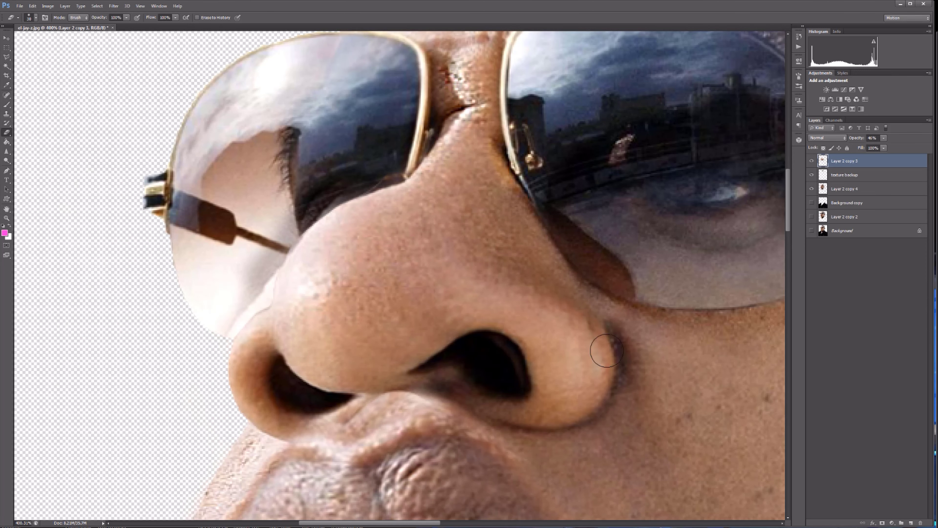
Isolate Layer 2 copy 3, erase its remains around the mouth and raise its opacity to 100%.
scroll(687, 355, down, 15)
alt+click(811, 161)
scroll(739, 396, up, 5)
key(bracketright)
key(bracketright)
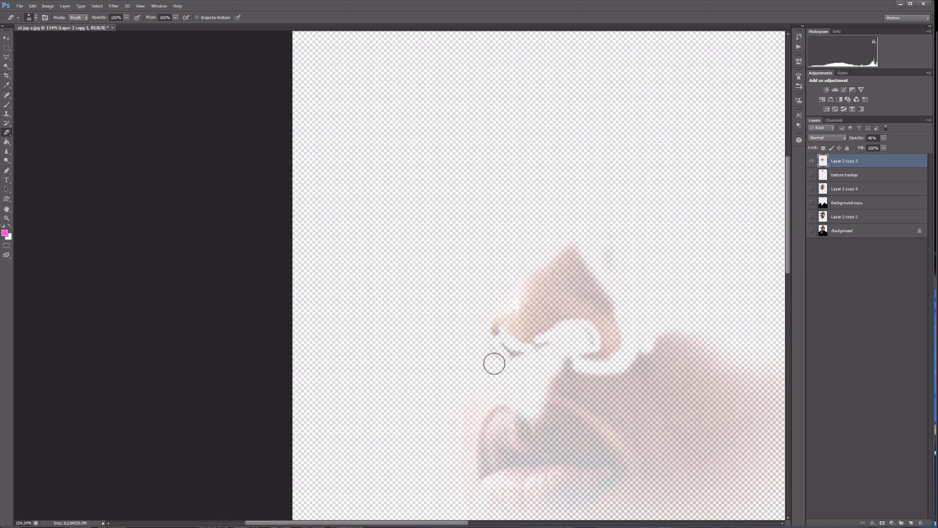
drag(504, 388, 678, 342)
drag(857, 138, 887, 138)
Erase the leftover cheek and lower-face areas of the isolated layer with a larger eraser.
scroll(714, 247, down, 4)
key(bracketright)
scroll(715, 248, right, 4)
key(bracketright)
key(bracketright)
key(bracketright)
mouse_move(322, 211)
mouse_down()
mouse_move(255, 280)
mouse_move(406, 213)
mouse_move(471, 207)
mouse_move(634, 290)
mouse_up()
Show the texture backup and Layer 2 copy 4 again and inspect the blended nose patch.
scroll(635, 289, down, 5)
click(812, 175)
click(811, 189)
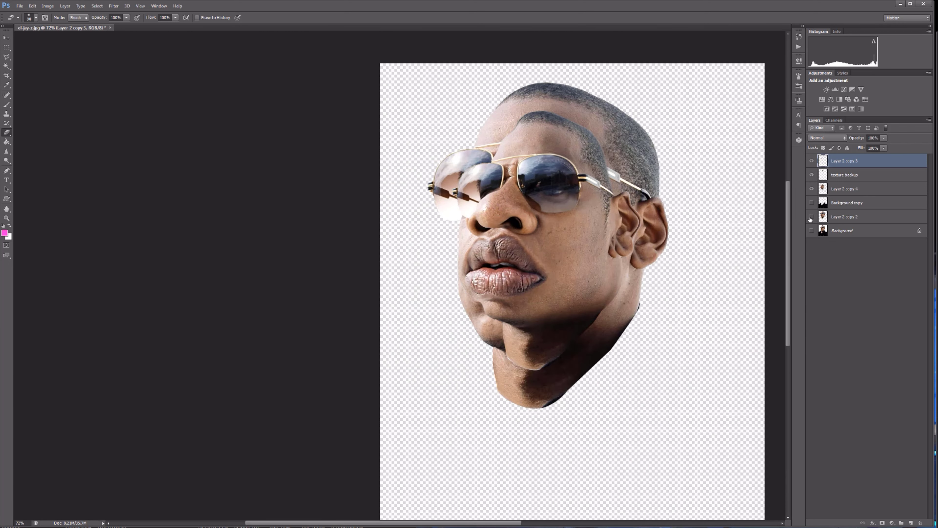
scroll(377, 496, up, 5)
scroll(547, 261, down, 4)
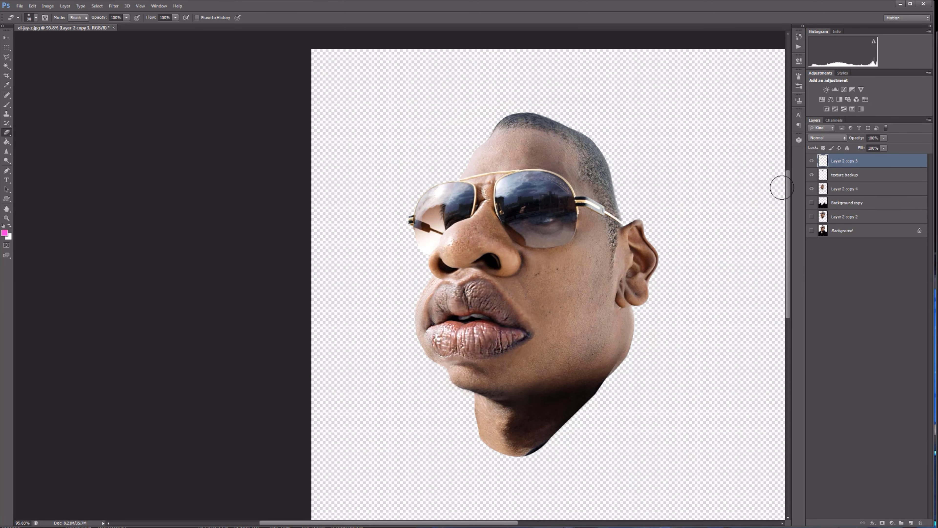
Set the nose patch's opacity to 74% and merge it and the texture backup into Layer 2 copy 4.
click(811, 161)
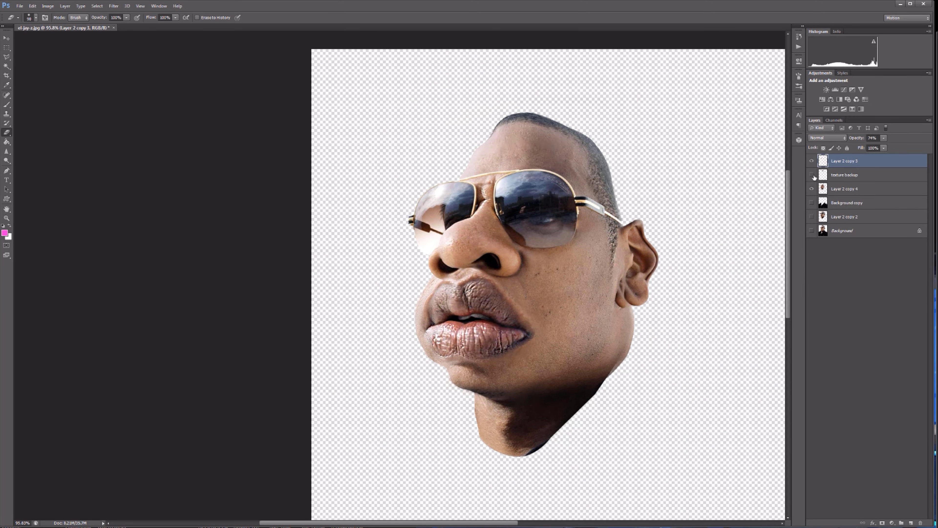
click(812, 231)
click(812, 231)
key(ctrl+e)
key(ctrl+e)
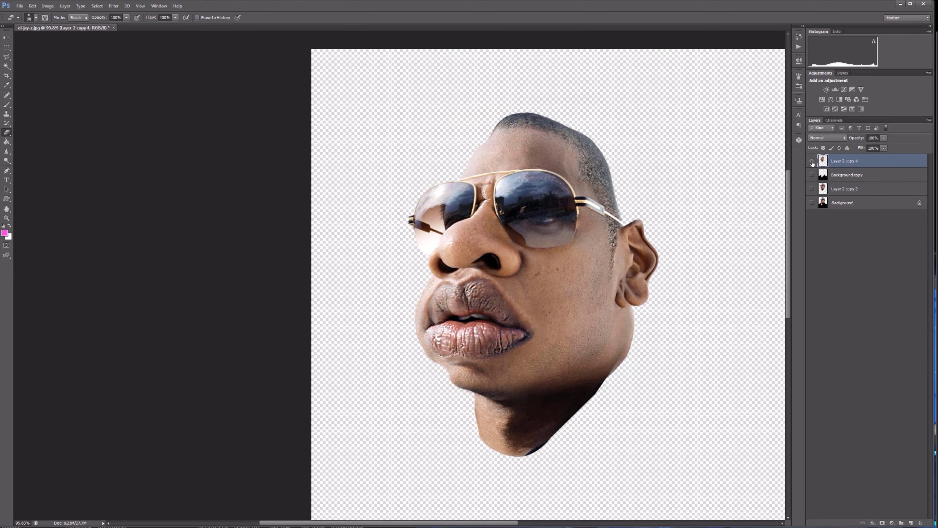
Burn the folds of the upper lip using the Midtones range at 80% exposure.
scroll(504, 218, up, 3)
scroll(445, 227, up, 1)
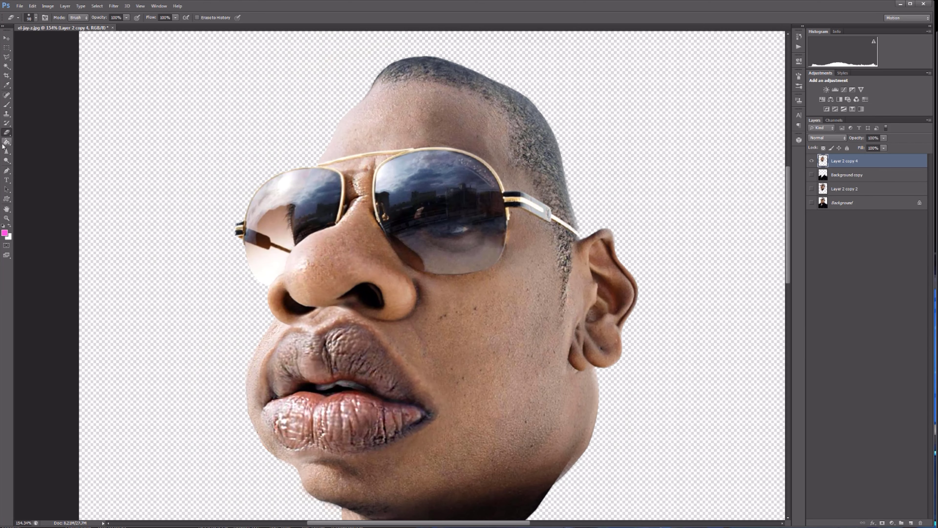
click(7, 160)
scroll(326, 329, up, 4)
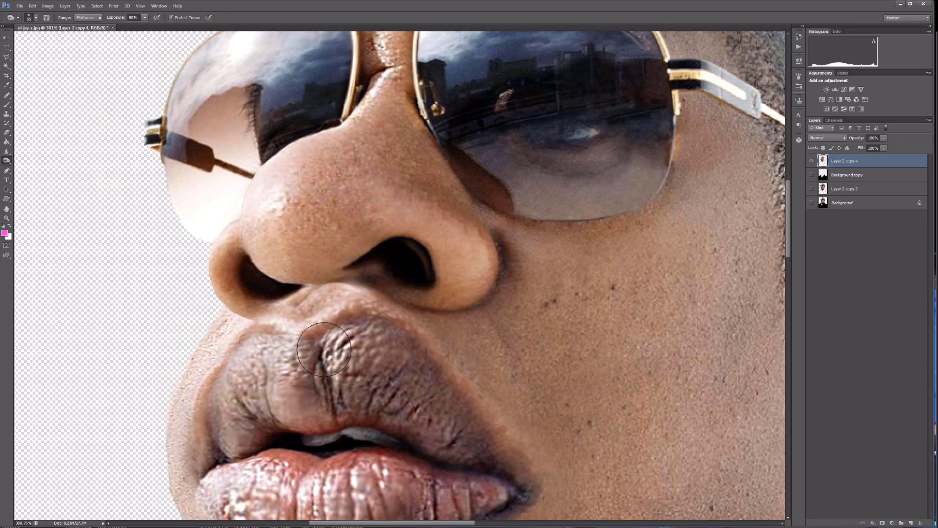
scroll(274, 339, down, 1)
key(bracketright)
drag(310, 351, 247, 376)
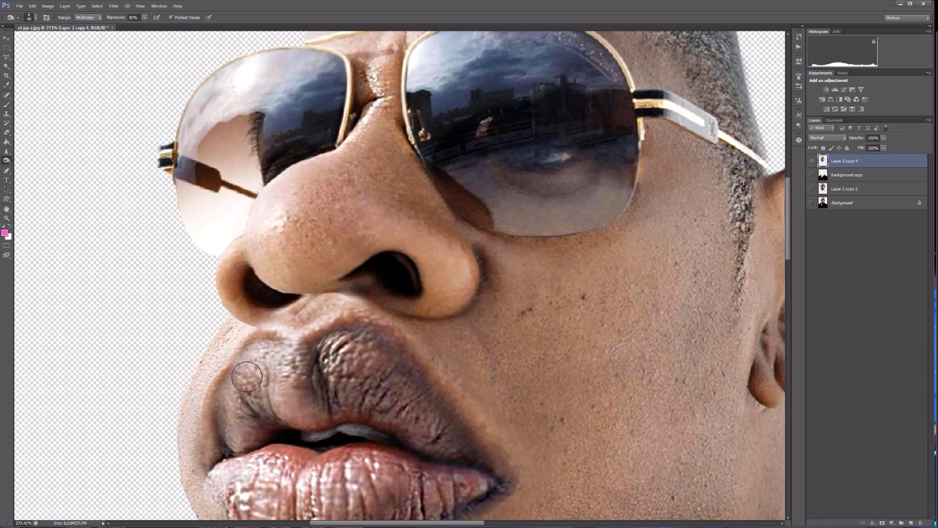
Burn the shading on the nose with a larger brush and lower the exposure to 20%.
click(394, 181)
key(bracketright)
key(bracketright)
mouse_move(356, 206)
mouse_down()
mouse_move(343, 241)
mouse_move(356, 144)
mouse_up()
scroll(735, 236, down, 4)
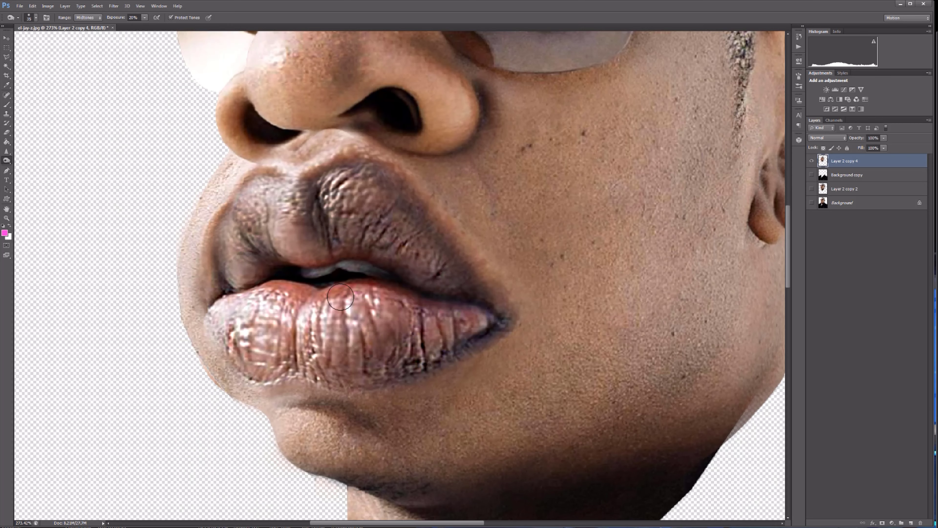
Burn the lower lip's outline and central crease and the chin's edge at 20% exposure.
key(bracketleft)
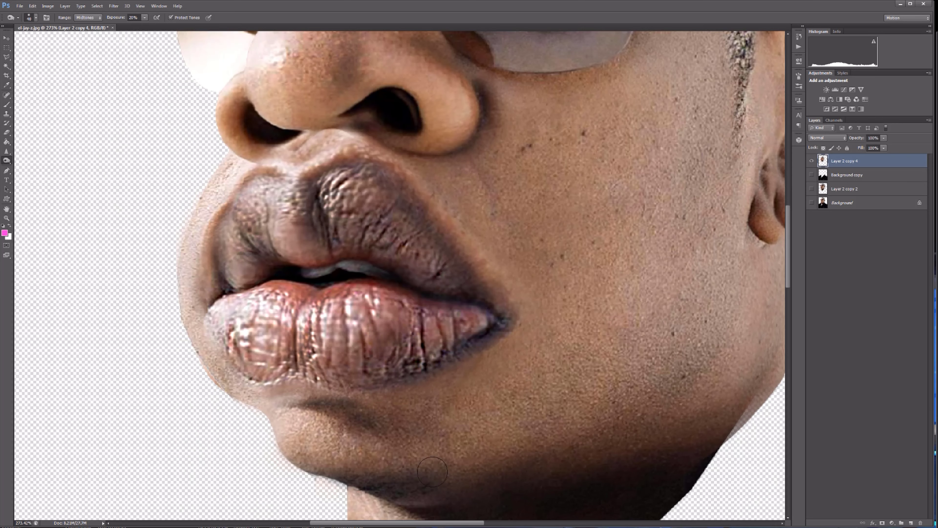
drag(257, 396, 235, 325)
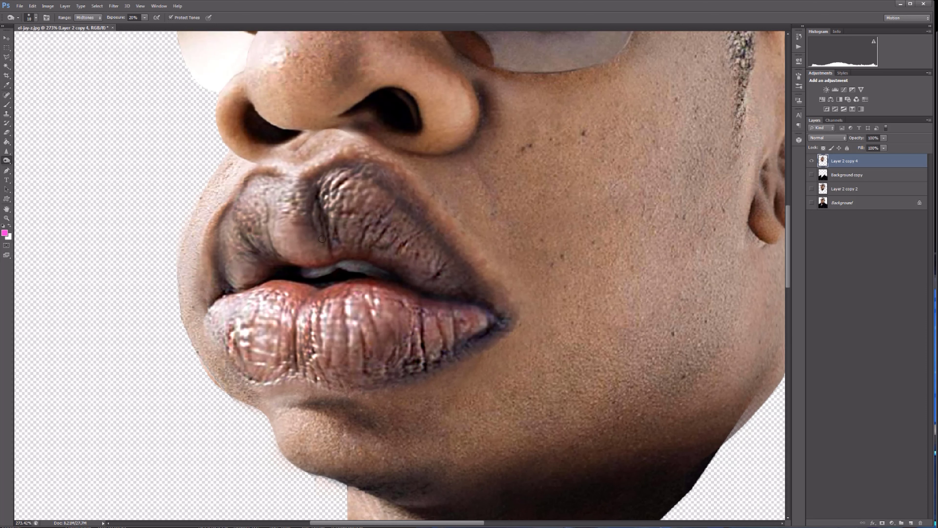
drag(291, 367, 308, 292)
key(bracketright)
key(bracketright)
key(bracketright)
key(bracketright)
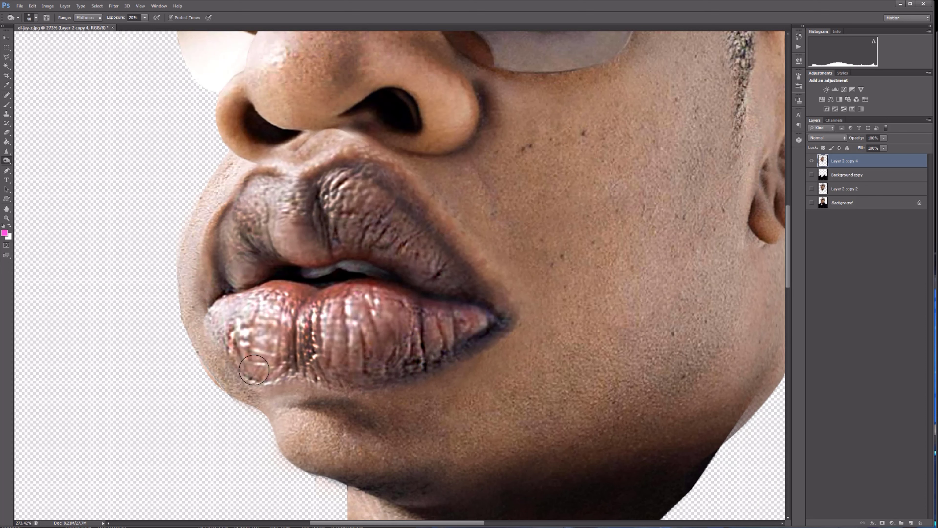
drag(251, 397, 286, 458)
Burn the rim of the far nostril and the side of the nose to deepen their shadows.
scroll(396, 318, down, 11)
scroll(343, 236, up, 19)
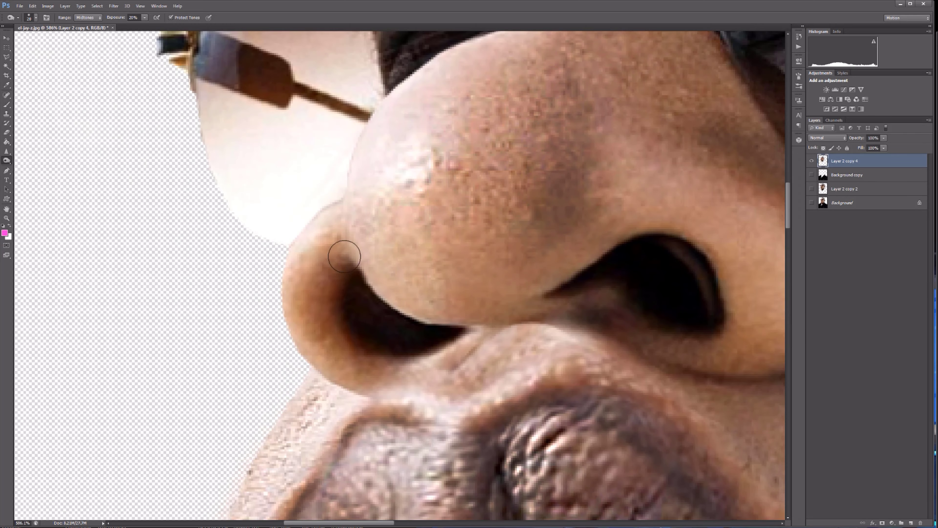
mouse_move(345, 255)
mouse_down()
mouse_move(330, 278)
mouse_move(413, 334)
mouse_up()
drag(589, 137, 497, 294)
Burn the skin crease between the sunglass lenses at the nose bridge with a smaller brush.
scroll(577, 325, down, 14)
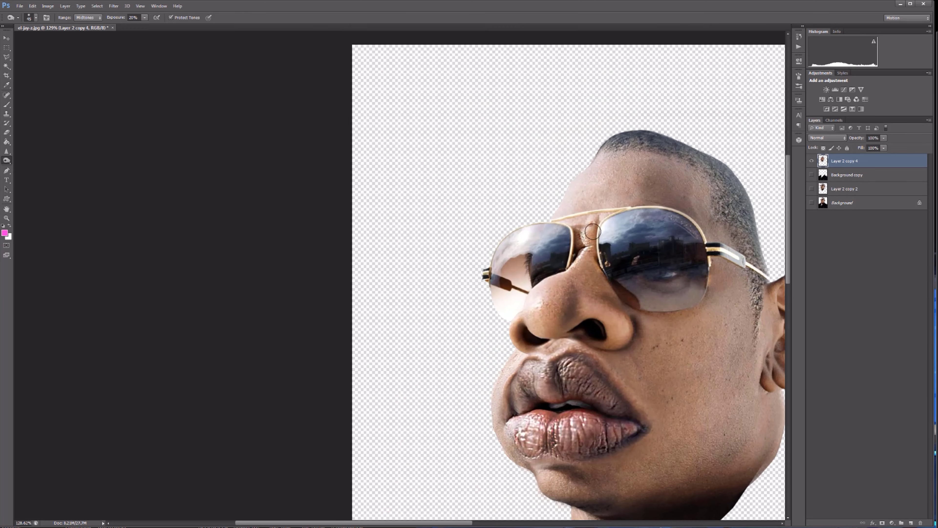
scroll(610, 218, up, 12)
key(bracketleft)
key(bracketleft)
drag(547, 251, 586, 203)
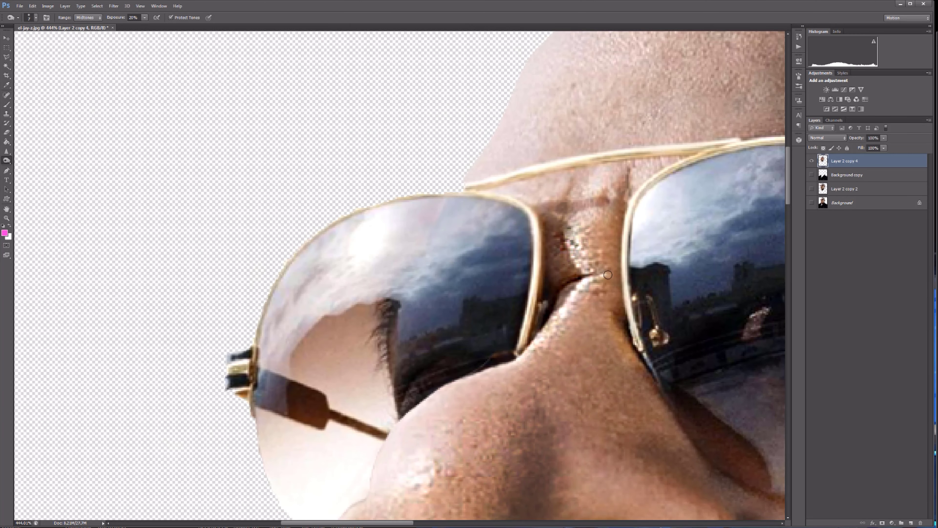
scroll(610, 301, down, 12)
scroll(504, 286, up, 7)
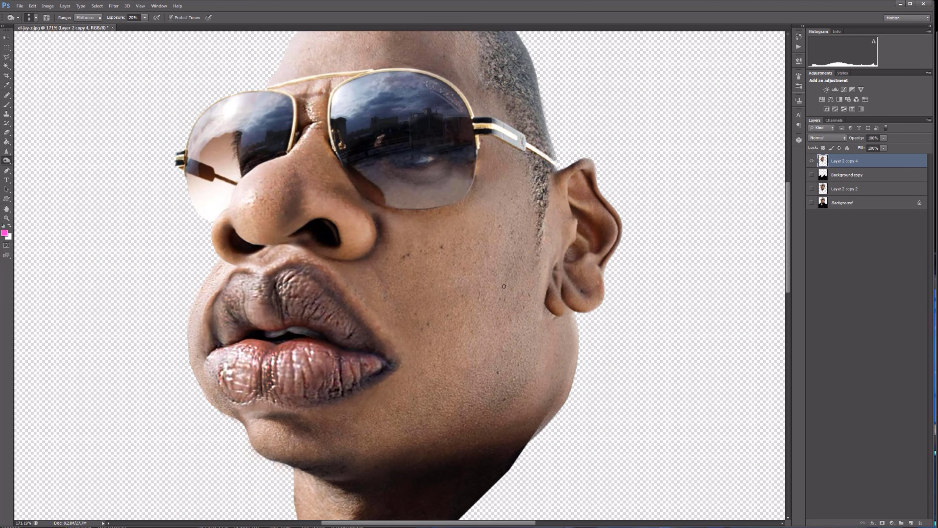
Sharpen the details of the face with a 125-pixel Sharpen brush at 47% strength.
scroll(566, 334, down, 6)
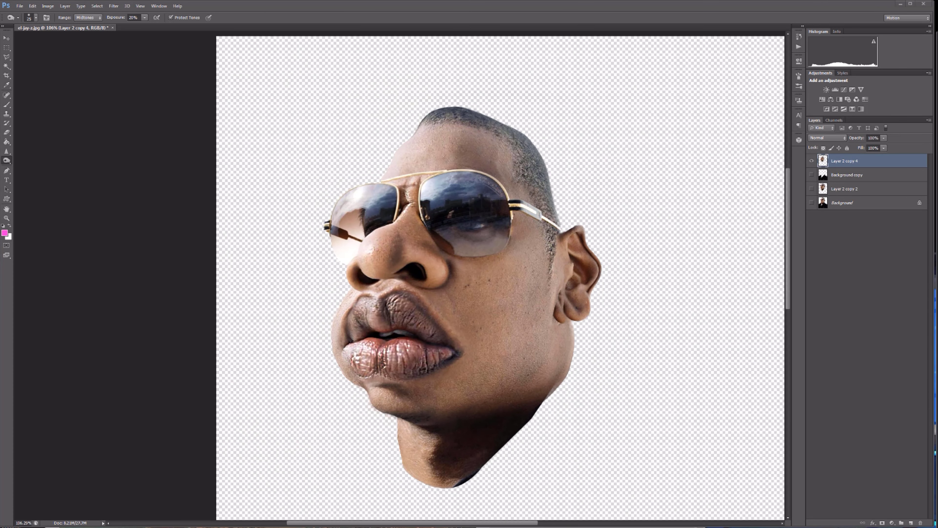
scroll(435, 242, up, 3)
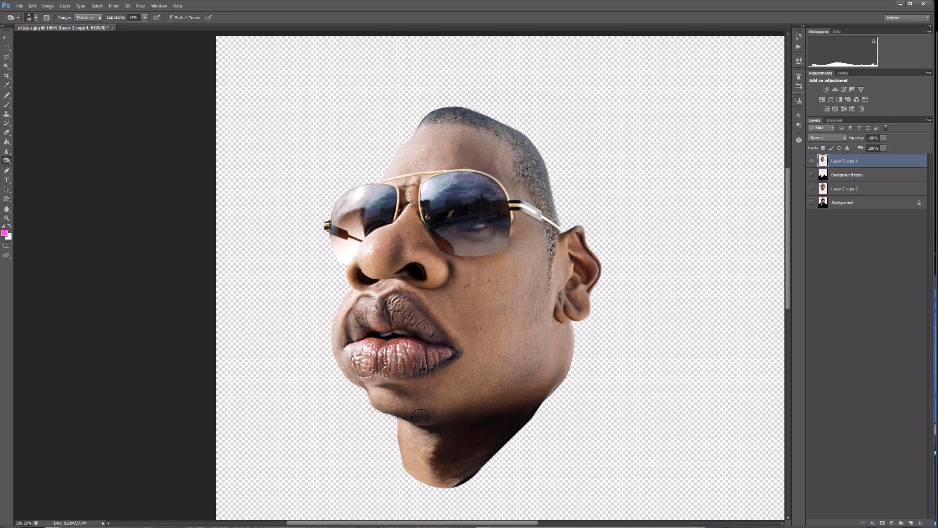
scroll(329, 321, up, 2)
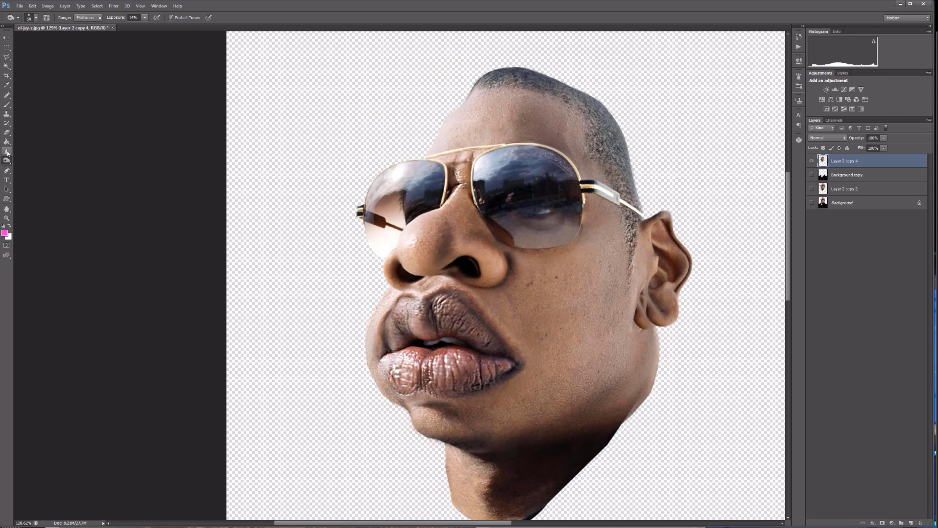
key(bracketright)
key(bracketright)
key(bracketright)
key(bracketright)
scroll(616, 274, up, 2)
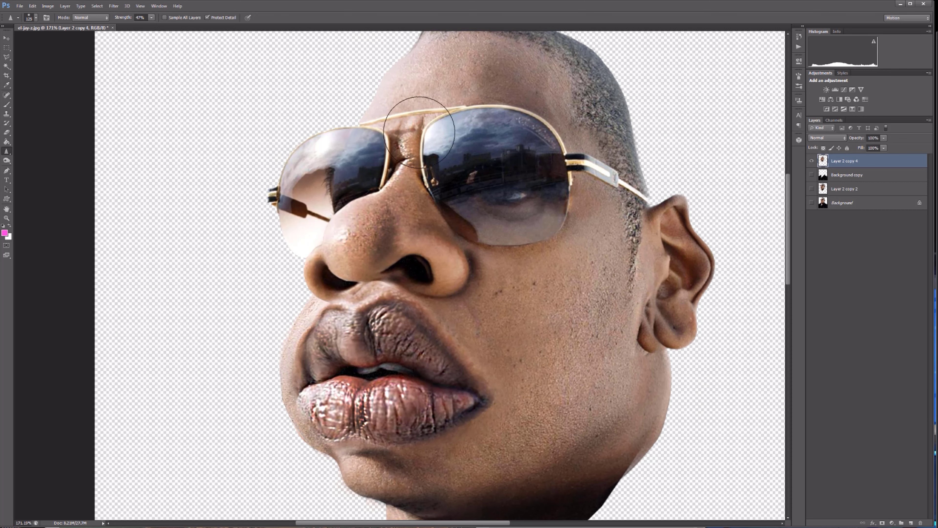
scroll(660, 384, down, 5)
Fit the copied skin patch on Layer 1 over the jaw below the ear and lower its opacity to 61%.
scroll(658, 337, up, 4)
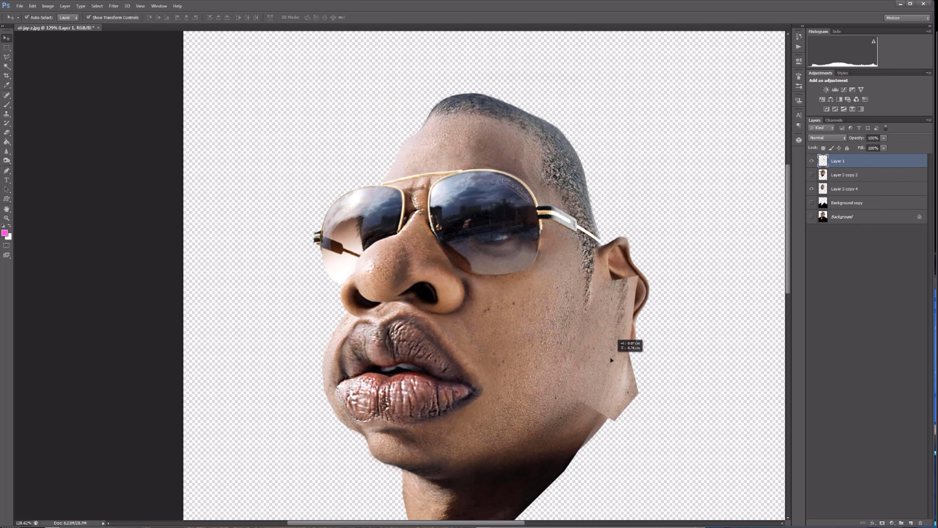
scroll(610, 356, up, 3)
key(ctrl+t)
drag(633, 455, 575, 259)
key(Return)
key(6)
key(1)
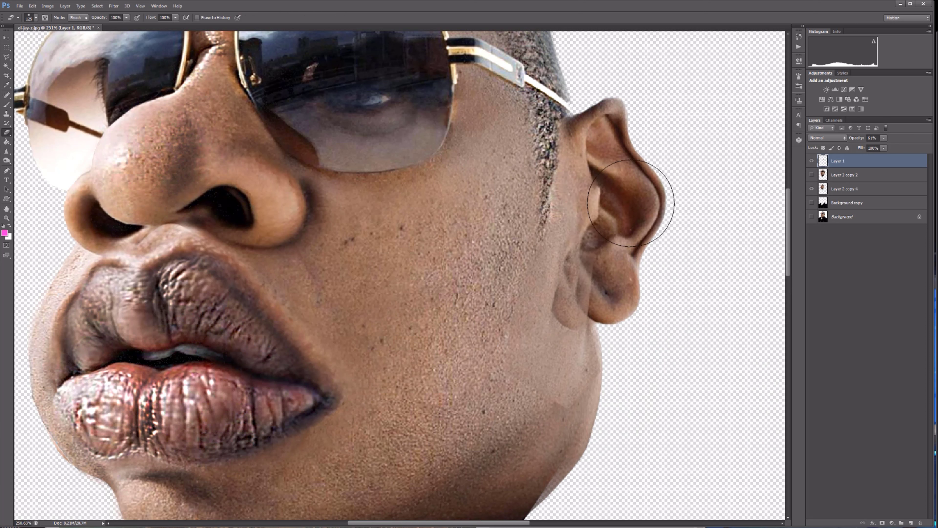
Erase the skin patch where it covers the ear and cheek, and restore its opacity to 100%.
key(bracketright)
key(bracketright)
key(bracketright)
key(bracketright)
scroll(595, 420, up, 1)
drag(884, 138, 902, 143)
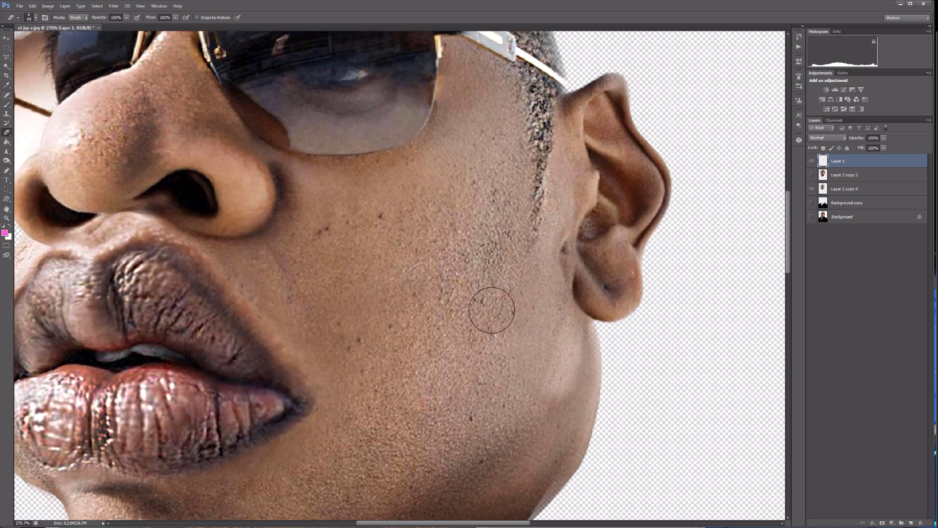
key(v)
key(ctrl+t)
click(65, 6)
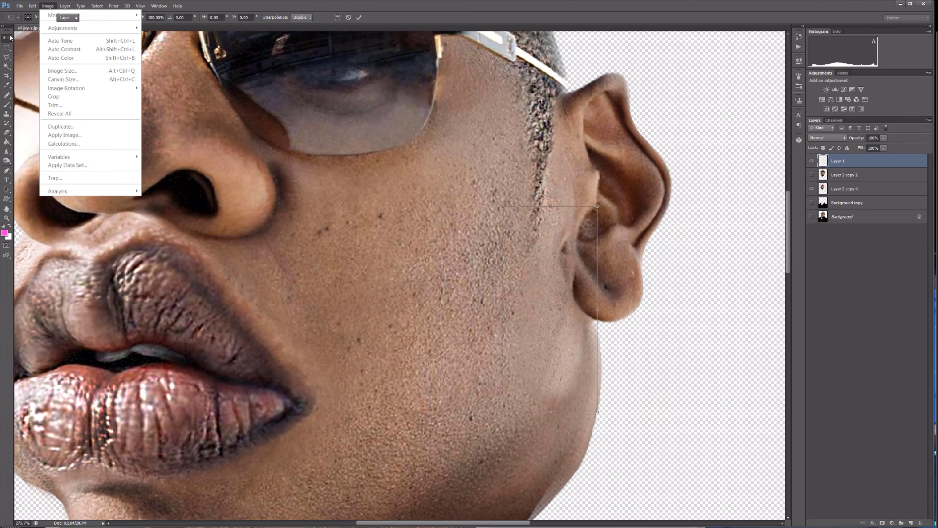
key(Escape)
key(Escape)
click(844, 165)
Soften the skin patch's edges along the jaw with a larger eraser.
scroll(672, 340, down, 11)
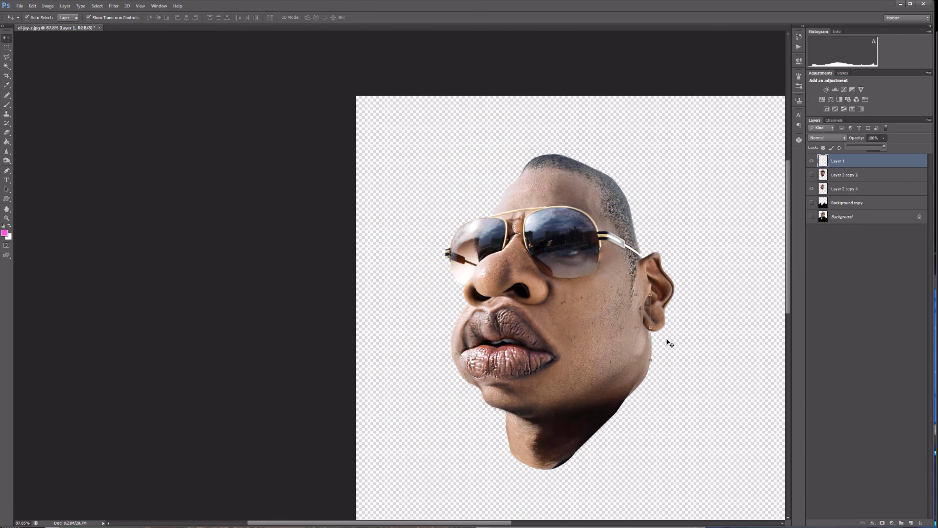
key(e)
scroll(668, 333, up, 12)
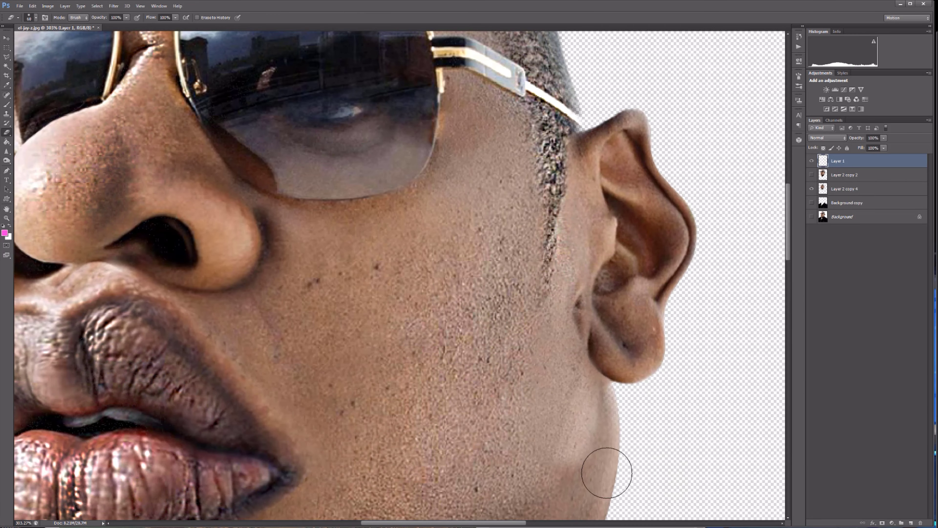
key(bracketright)
key(bracketright)
key(bracketright)
key(bracketright)
key(bracketright)
key(bracketright)
Darken the skin patch's tones with an image adjustment to match the surrounding jaw.
click(67, 5)
mouse_move(48, 6)
mouse_move(59, 26)
click(163, 35)
drag(587, 64, 738, 60)
drag(674, 141, 688, 149)
key(Return)
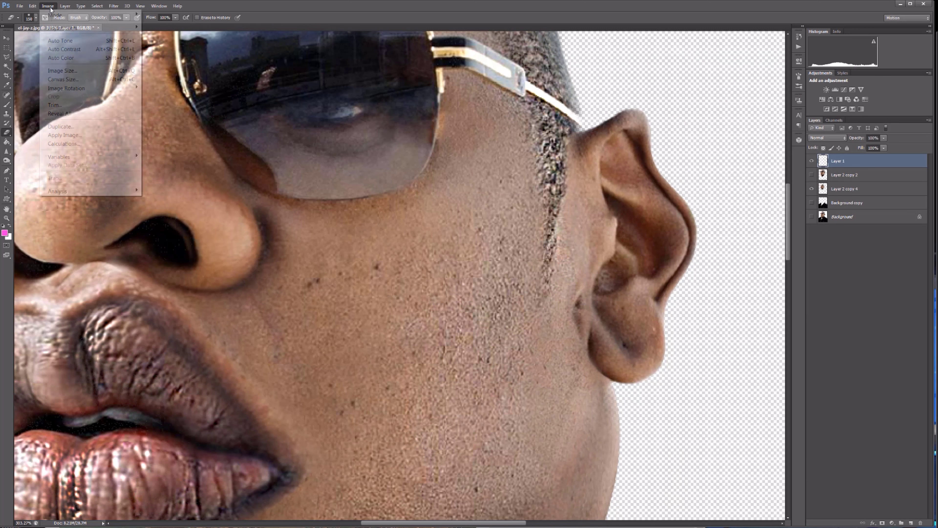
Match the patch's hue and saturation to the face and merge it into Layer 2 copy 4.
key(ctrl+u)
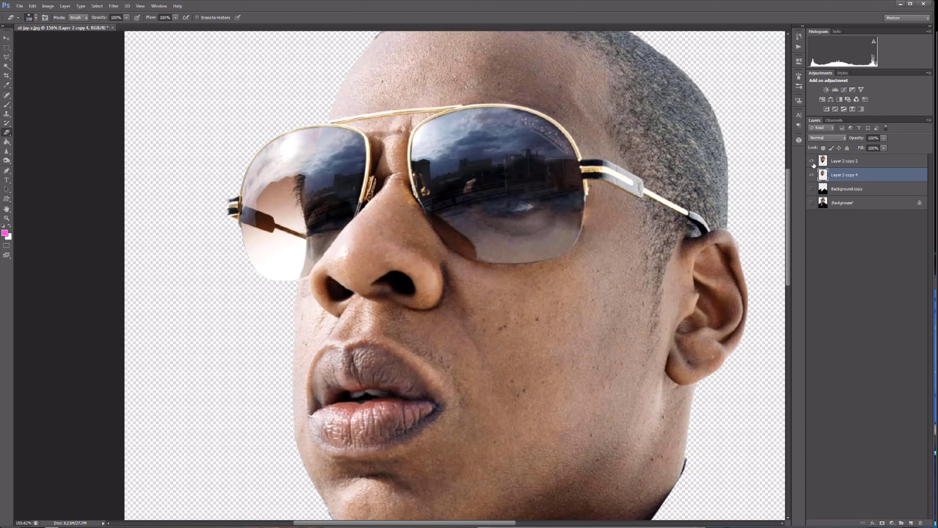
click(812, 163)
scroll(632, 235, down, 4)
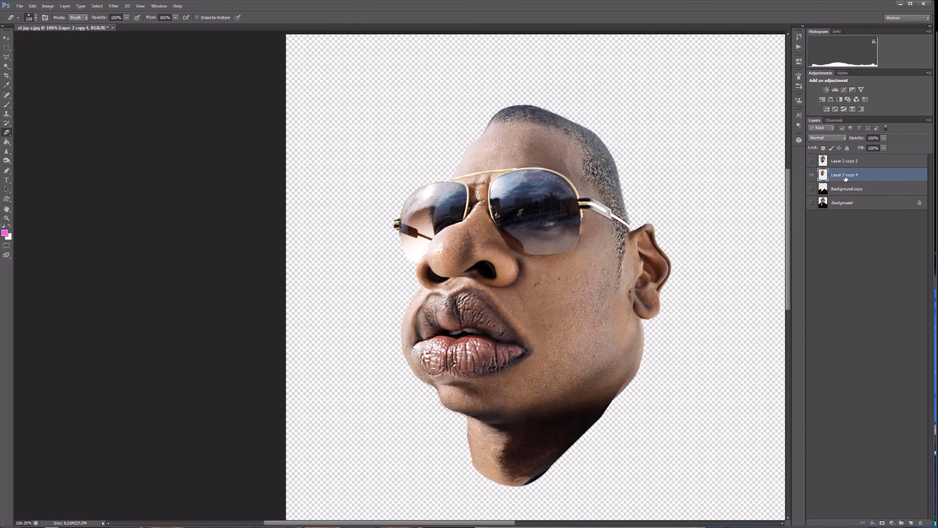
Duplicate Layer 2 copy 4 and enrich the copy's color by raising its saturation.
key(ctrl+j)
key(ctrl+u)
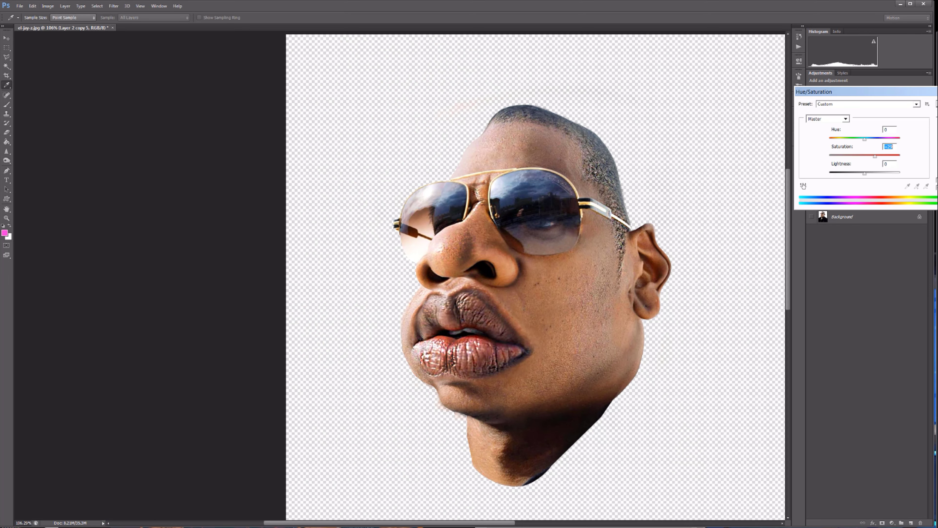
key(Return)
click(65, 6)
mouse_move(49, 6)
mouse_move(61, 28)
click(157, 67)
drag(664, 259, 682, 259)
click(720, 249)
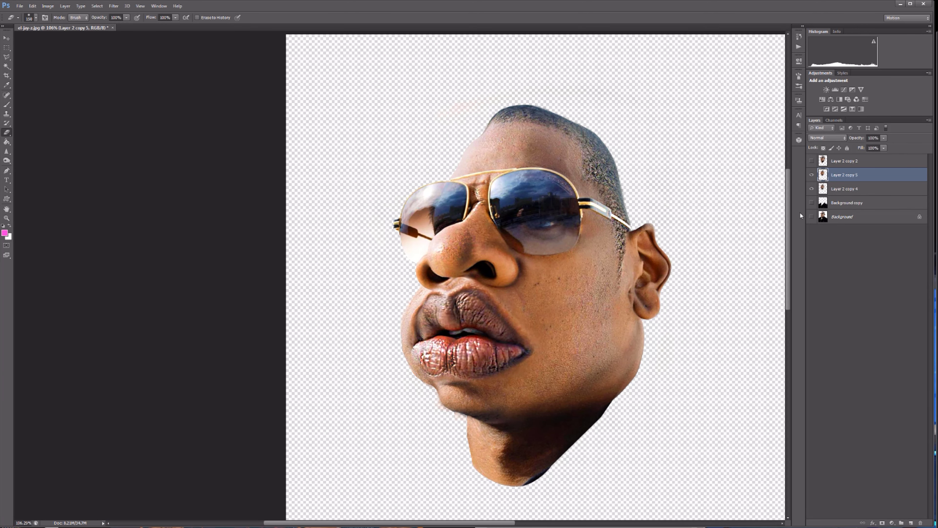
click(32, 6)
click(659, 320)
Set the saturated copy's opacity to 90% and merge it into Layer 2 copy 4.
scroll(663, 418, up, 1)
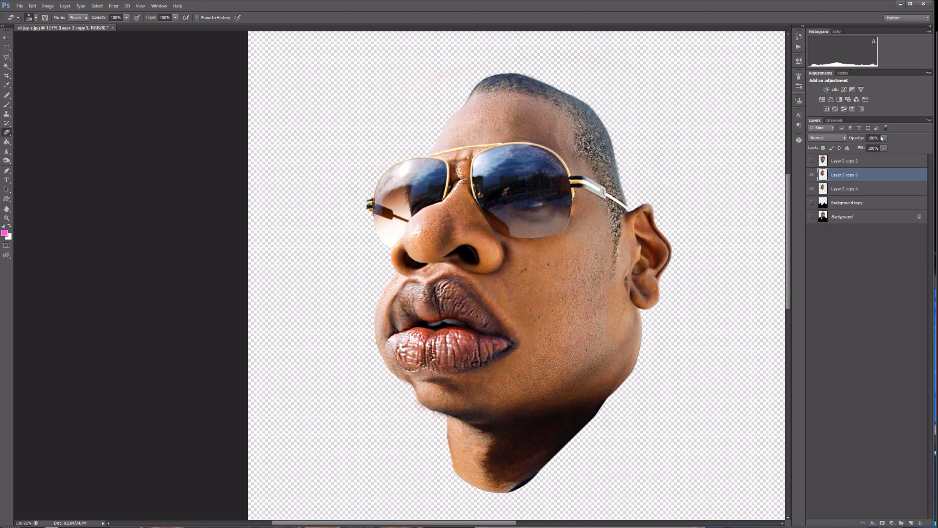
scroll(680, 122, down, 3)
key(bracketright)
key(bracketright)
key(bracketright)
key(bracketright)
key(bracketright)
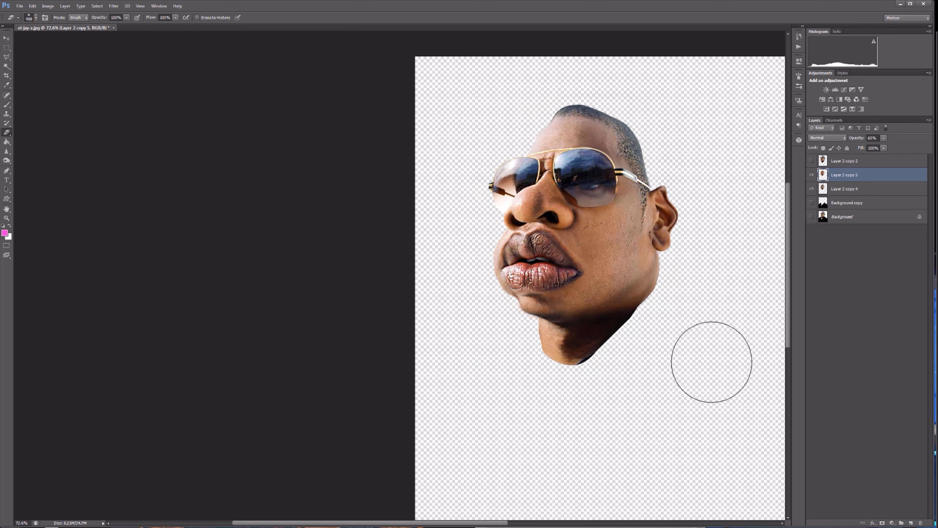
drag(812, 175, 812, 189)
click(811, 175)
click(812, 189)
click(884, 138)
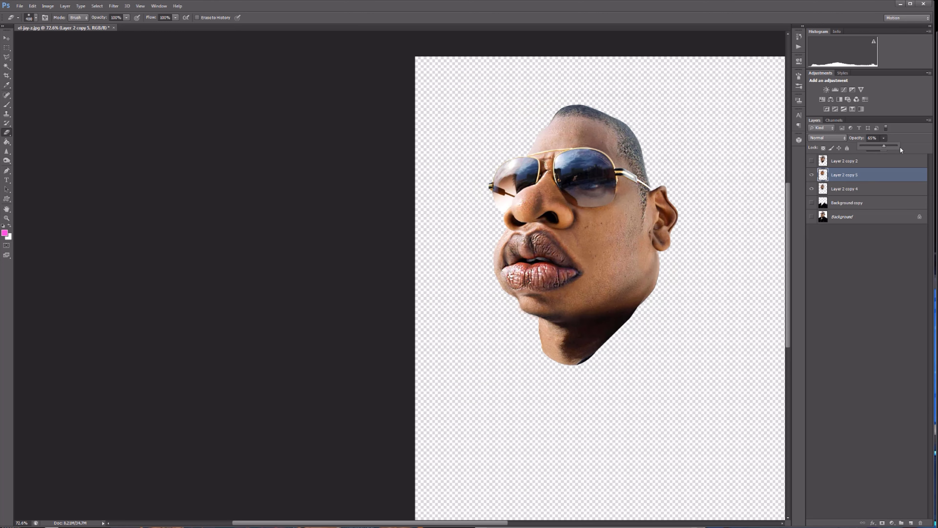
scroll(574, 260, up, 5)
scroll(676, 329, right, 5)
scroll(716, 323, up, 2)
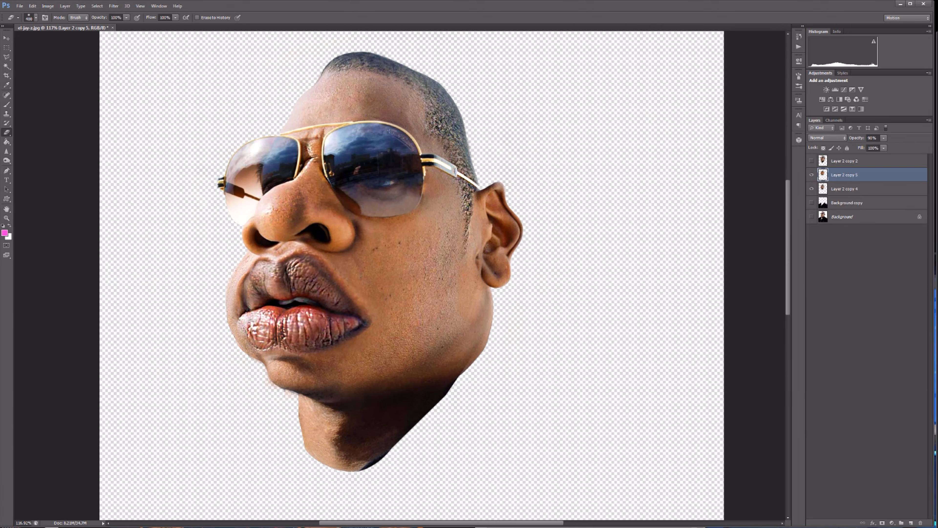
click(811, 162)
click(811, 162)
key(ctrl+e)
Reduce the head layer's height slightly from the top and reposition it.
key(v)
scroll(447, 213, down, 5)
drag(410, 72, 410, 82)
drag(538, 256, 544, 258)
key(Return)
Reshape one side of the head with a transform, adjust its height slightly and reposition it on the canvas.
click(48, 6)
mouse_move(33, 7)
mouse_move(93, 182)
click(170, 229)
drag(278, 427, 269, 428)
drag(278, 83, 280, 84)
key(Return)
drag(411, 83, 411, 78)
key(Return)
drag(436, 207, 460, 183)
scroll(470, 192, up, 3)
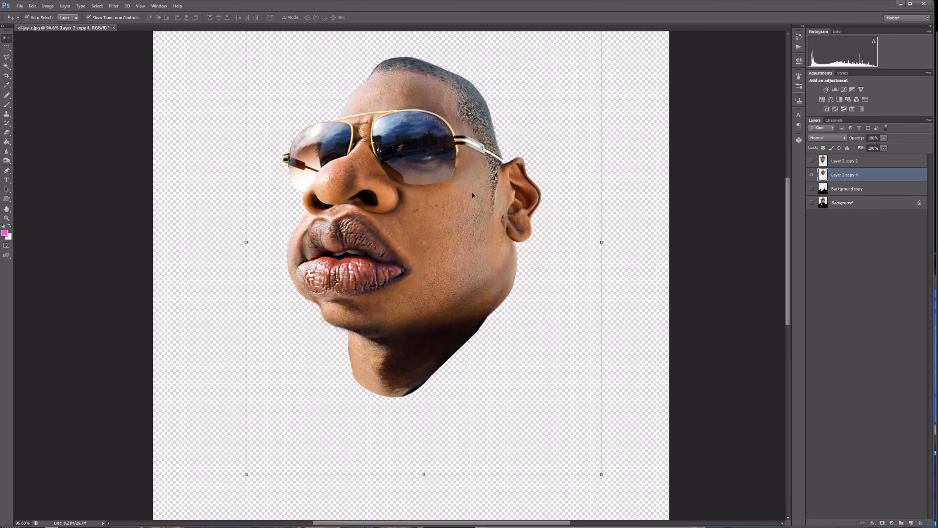
Show the Background copy body layer, then scale it down slightly and move it to fit beneath the head.
scroll(472, 196, down, 2)
click(812, 188)
drag(551, 462, 571, 405)
scroll(551, 344, up, 1)
drag(664, 266, 650, 266)
drag(195, 267, 218, 267)
drag(649, 267, 639, 267)
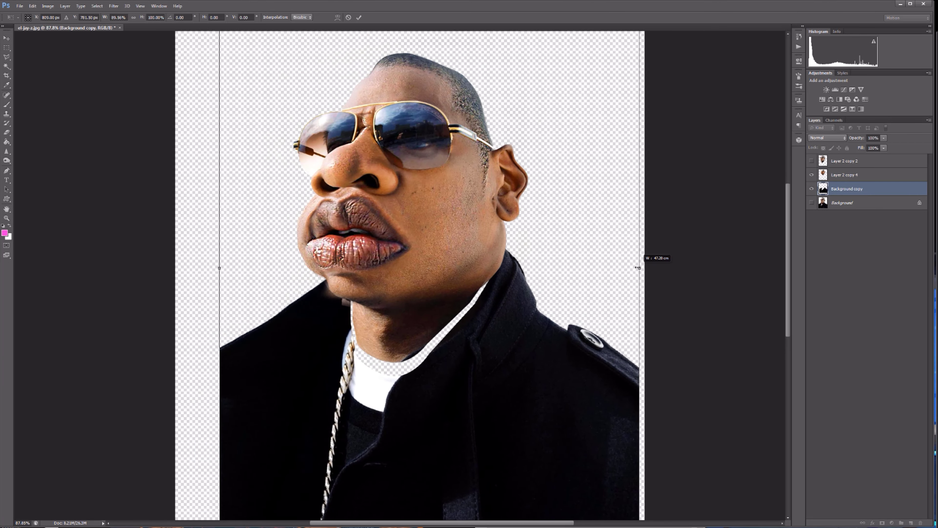
scroll(547, 314, down, 4)
drag(419, 433, 420, 421)
drag(269, 232, 281, 235)
drag(543, 307, 537, 308)
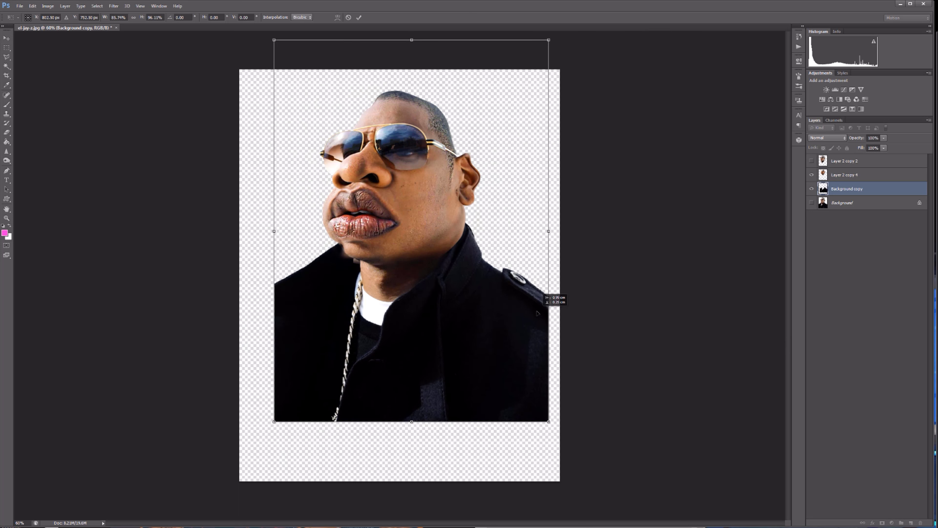
key(Return)
Try moving the head and body layers together and stretching them down to the canvas's lower edge.
shift+click(864, 176)
drag(454, 171, 433, 175)
scroll(428, 226, up, 4)
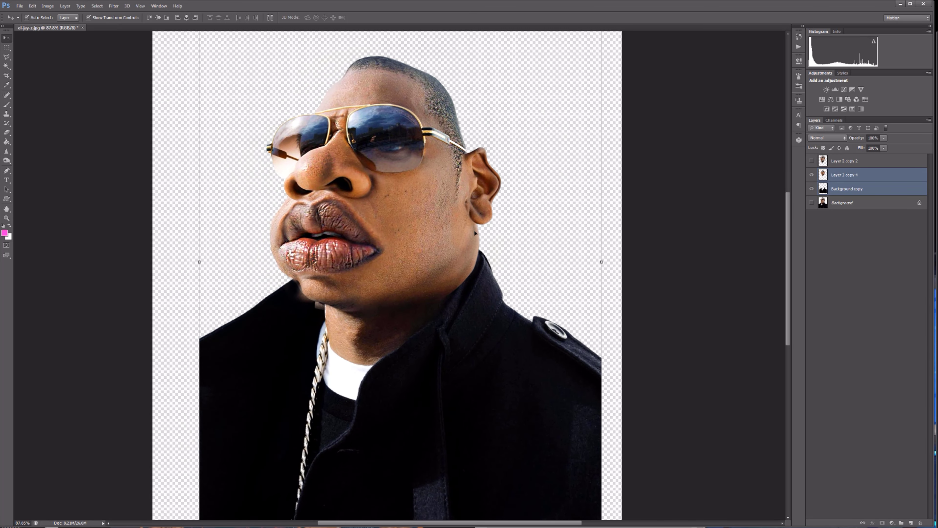
scroll(436, 184, down, 4)
click(851, 517)
click(865, 176)
shift+click(866, 192)
drag(409, 442, 410, 474)
drag(409, 358, 403, 364)
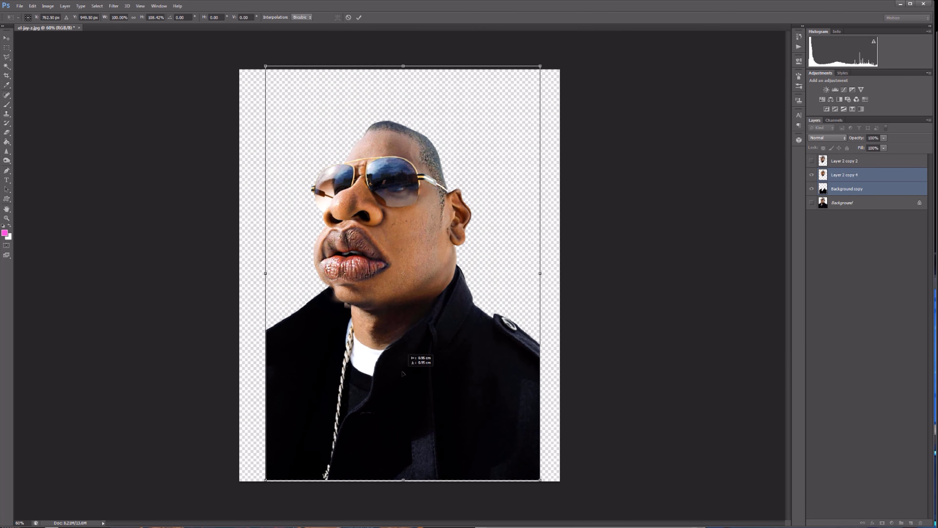
drag(541, 275, 545, 276)
key(Return)
Try scaling the combined head and body down slightly and moving them lower on the canvas.
scroll(385, 154, up, 9)
drag(789, 226, 788, 237)
drag(103, 392, 108, 392)
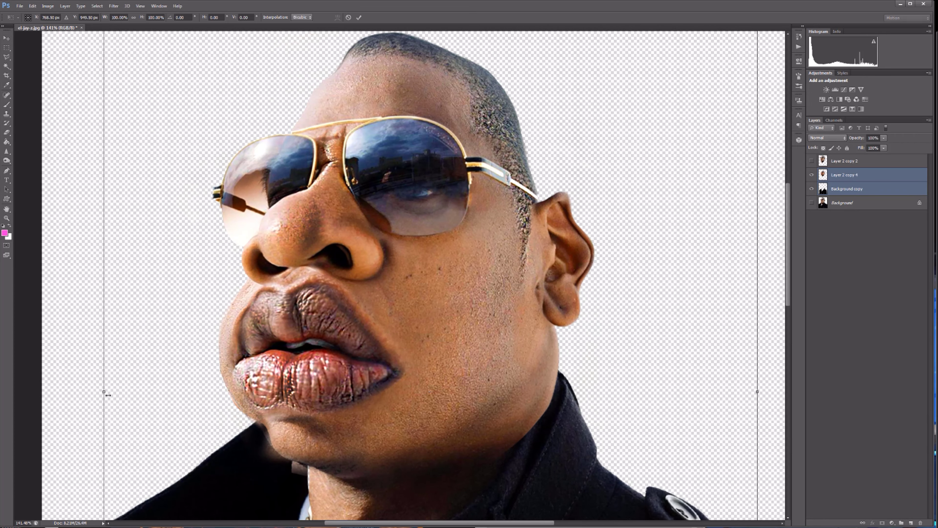
drag(537, 205, 540, 217)
drag(787, 217, 787, 183)
drag(437, 55, 436, 93)
drag(455, 218, 455, 191)
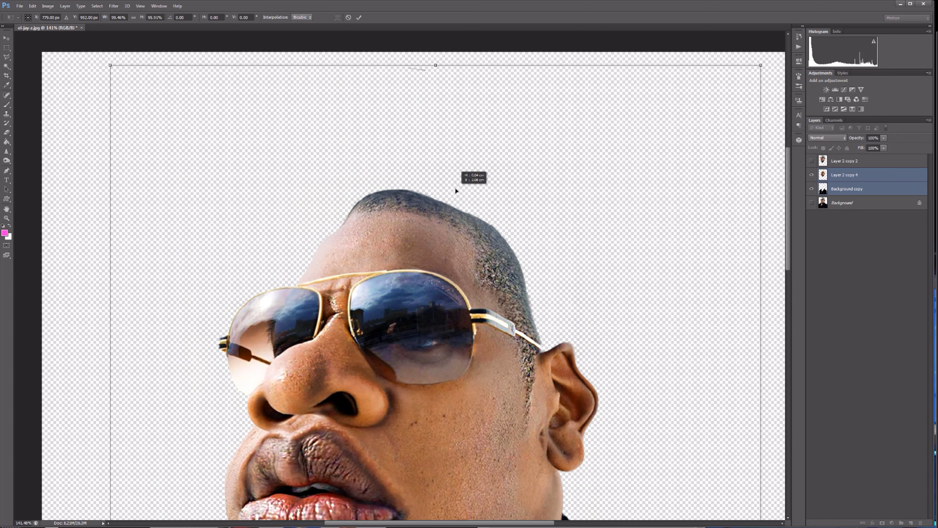
scroll(621, 258, down, 6)
scroll(532, 443, up, 7)
drag(621, 227, 592, 260)
scroll(593, 259, down, 4)
scroll(784, 260, up, 2)
drag(790, 260, 790, 256)
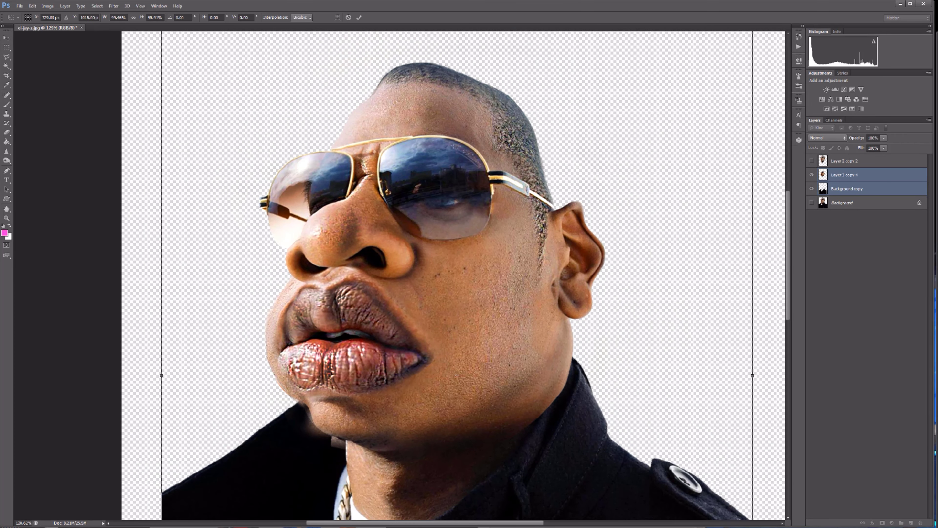
key(Return)
Sharpen the cloud and skyline reflections in both sunglass lenses on Layer 2 copy 4.
scroll(443, 178, down, 1)
click(847, 179)
scroll(361, 161, up, 5)
scroll(361, 161, up, 6)
click(6, 151)
drag(123, 17, 134, 17)
drag(293, 179, 269, 167)
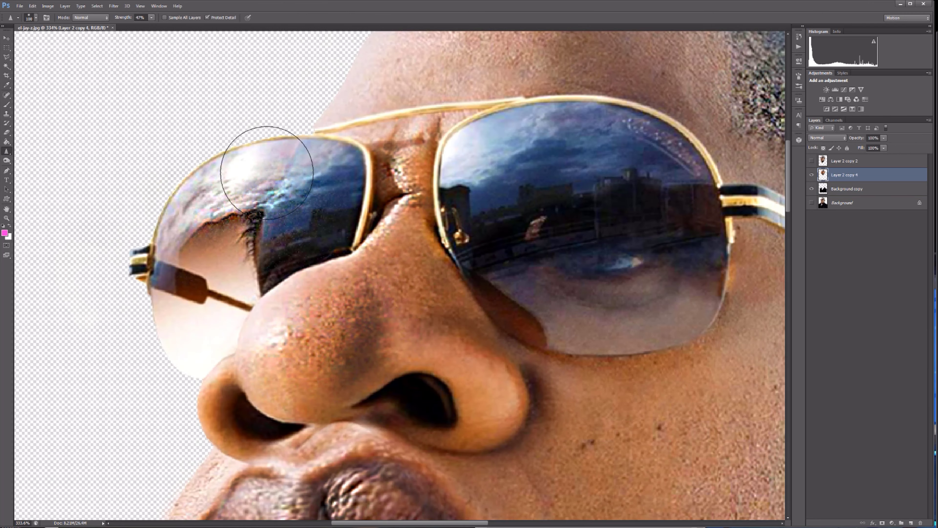
mouse_move(487, 140)
mouse_down()
mouse_move(694, 150)
mouse_move(553, 143)
mouse_up()
scroll(613, 215, down, 5)
scroll(613, 214, down, 6)
scroll(341, 119, up, 2)
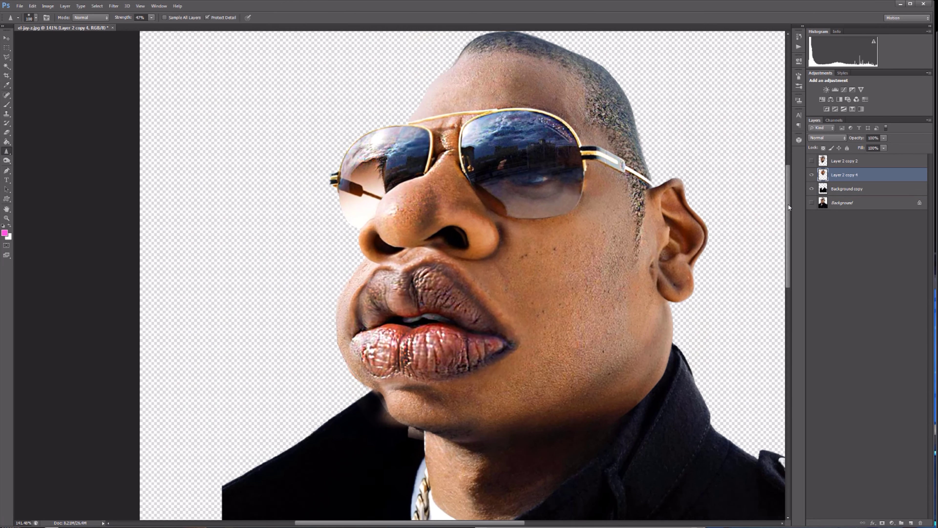
drag(341, 119, 225, 148)
scroll(225, 148, down, 3)
scroll(226, 148, down, 5)
Select the head and body layers together, narrow them slightly and move them up on the canvas.
key(v)
shift+click(848, 189)
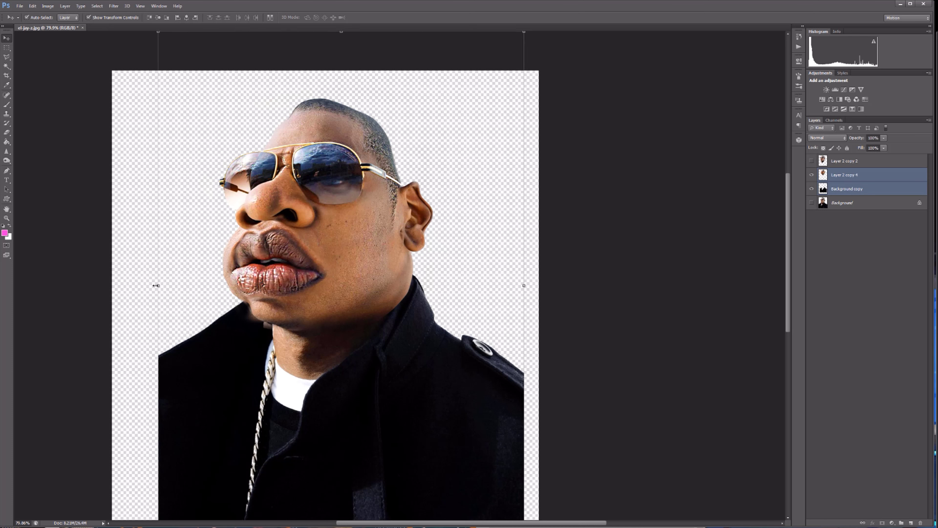
drag(157, 286, 174, 288)
key(Return)
drag(353, 217, 338, 208)
scroll(336, 208, up, 9)
scroll(410, 370, down, 12)
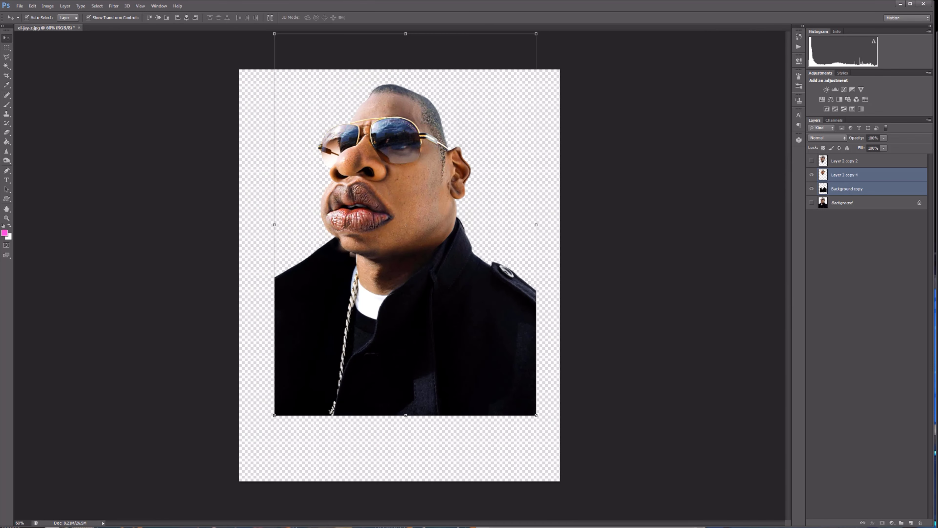
Add a new layer between Background and Background copy and fill it with dark navy blue.
click(843, 202)
click(912, 522)
key(g)
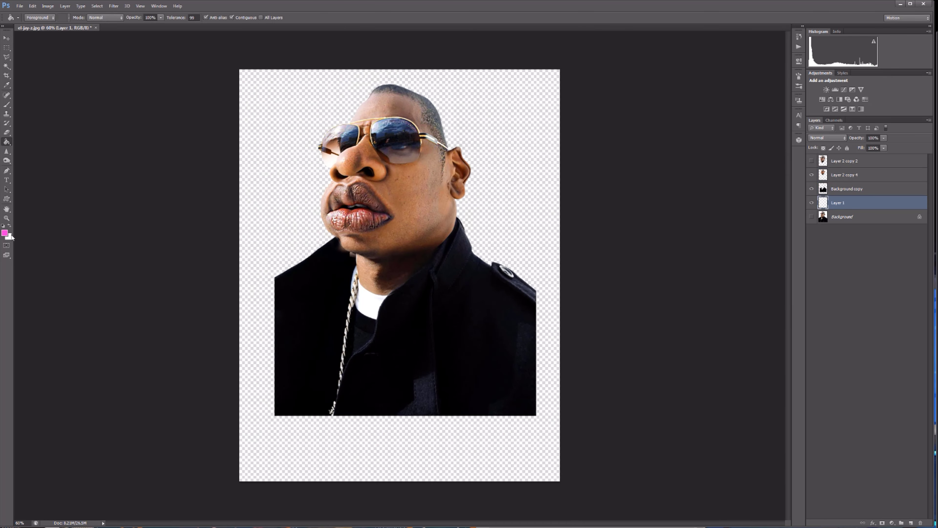
click(4, 233)
click(618, 142)
click(609, 173)
click(691, 100)
click(518, 166)
Fill a large elliptical selection behind the figure with brighter blue on a new layer above the navy fill.
click(7, 48)
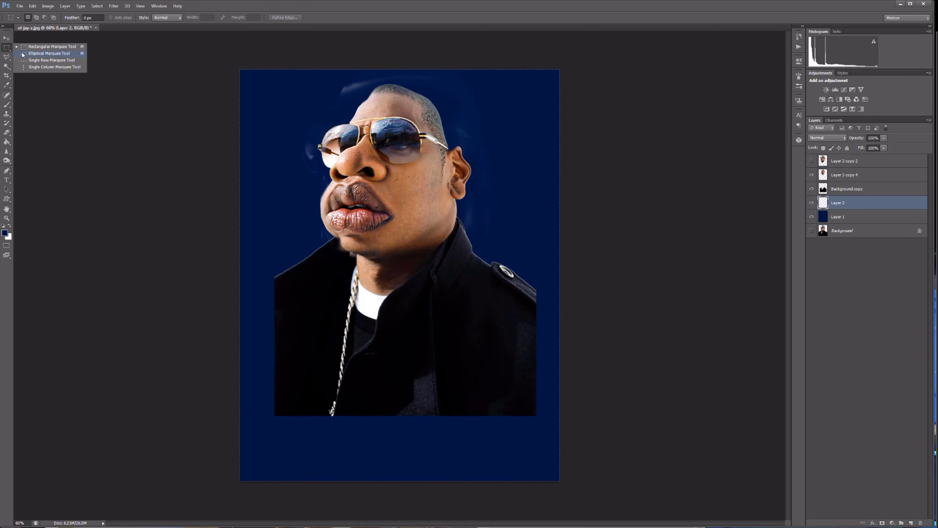
click(26, 54)
mouse_move(220, 56)
mouse_down()
mouse_move(587, 425)
mouse_move(590, 481)
mouse_move(553, 501)
mouse_up()
click(5, 233)
click(454, 240)
click(691, 100)
key(g)
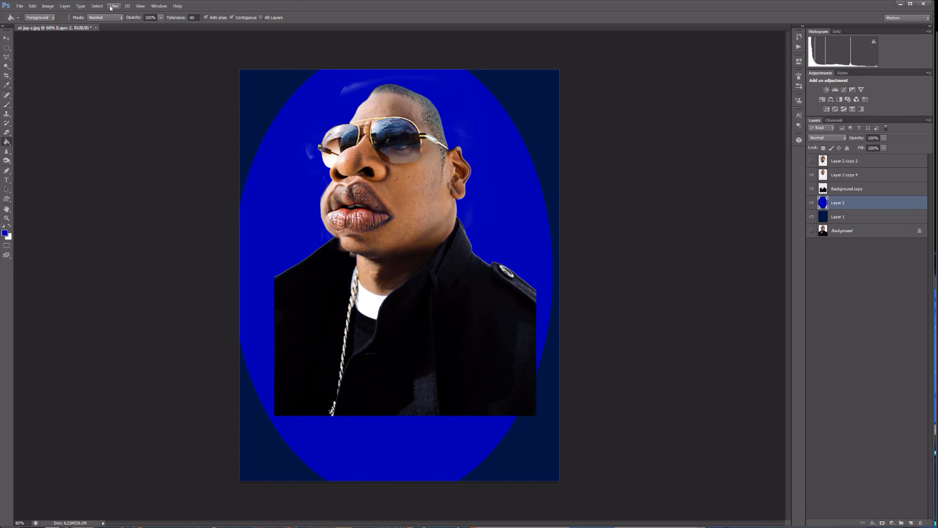
Apply a strong Gaussian Blur to the blue ellipse so it blends into the navy background.
click(111, 7)
mouse_move(125, 97)
click(203, 161)
drag(595, 196, 623, 197)
click(658, 98)
Add another layer and fill a narrower elliptical selection behind the figure with light sky blue.
click(912, 523)
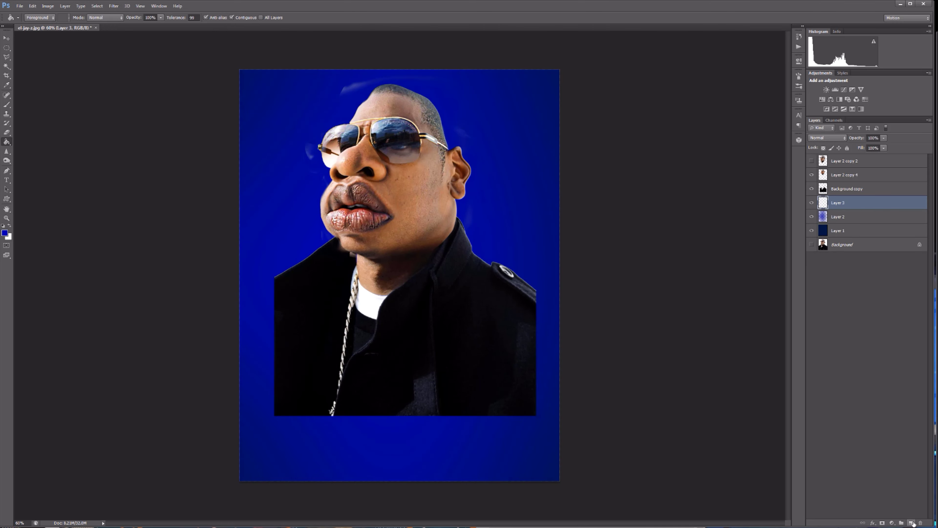
drag(482, 321, 505, 445)
click(4, 233)
click(621, 140)
click(611, 102)
click(691, 100)
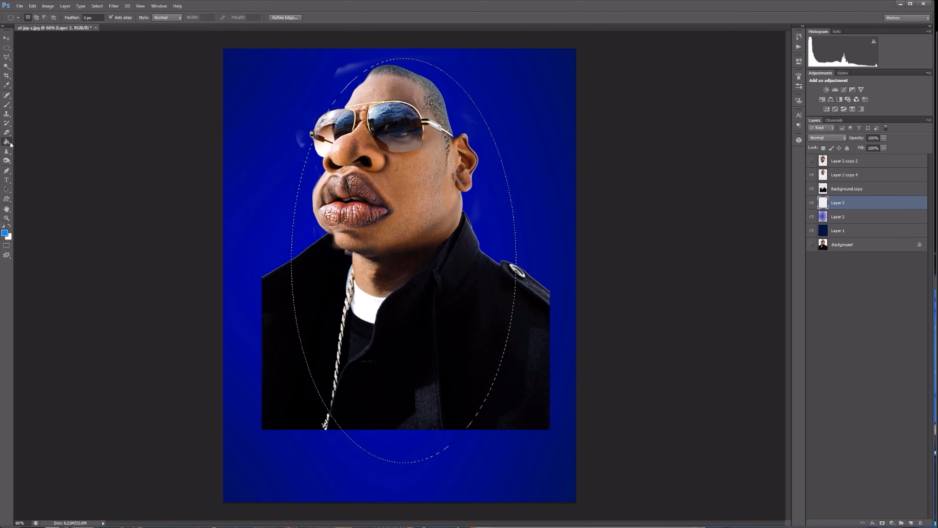
key(g)
click(484, 200)
Deselect the light blue ellipse and soften it into a glow with a strong Gaussian Blur.
click(96, 7)
click(107, 23)
click(112, 6)
mouse_move(125, 97)
click(74, 161)
drag(625, 196, 629, 196)
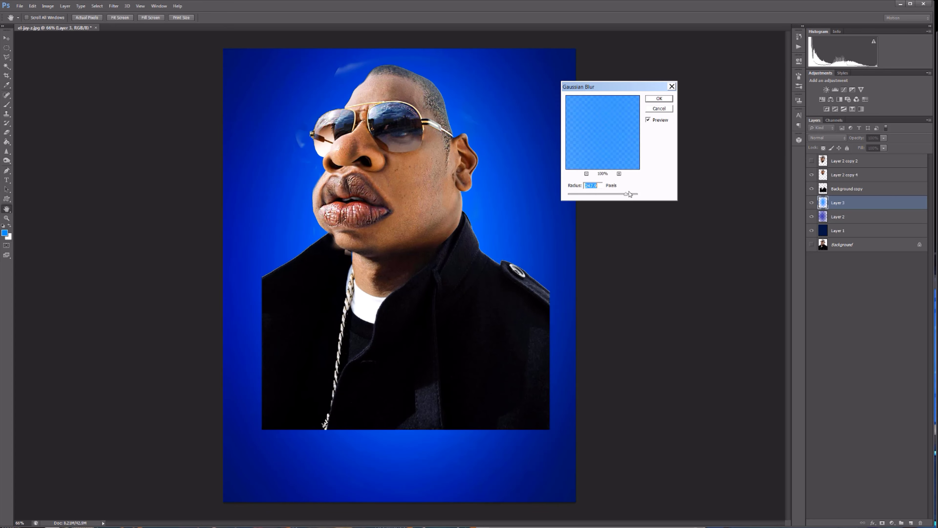
click(658, 98)
Erase the stray specks and rough edges around the ear, cheek and glasses on Layer 2 copy 4.
click(846, 175)
key(e)
scroll(478, 145, up, 5)
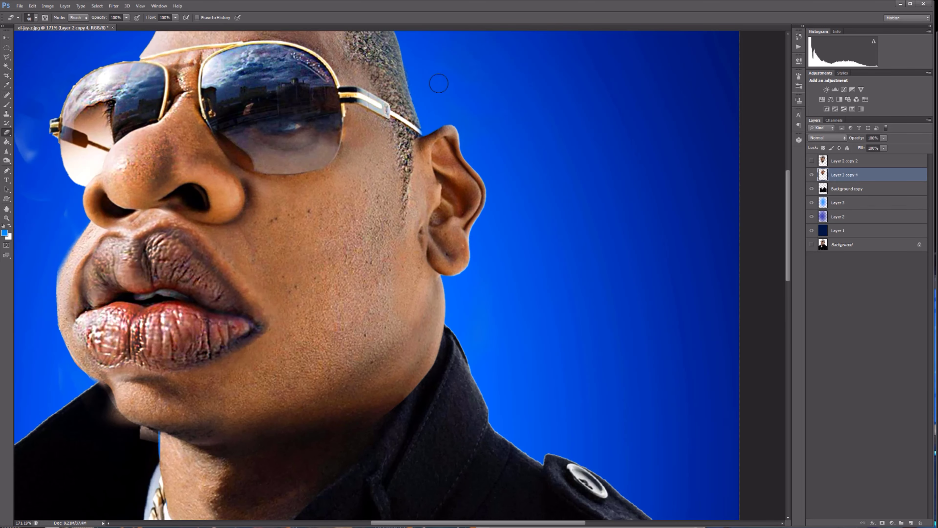
scroll(439, 84, down, 5)
scroll(211, 174, up, 7)
key(bracketright)
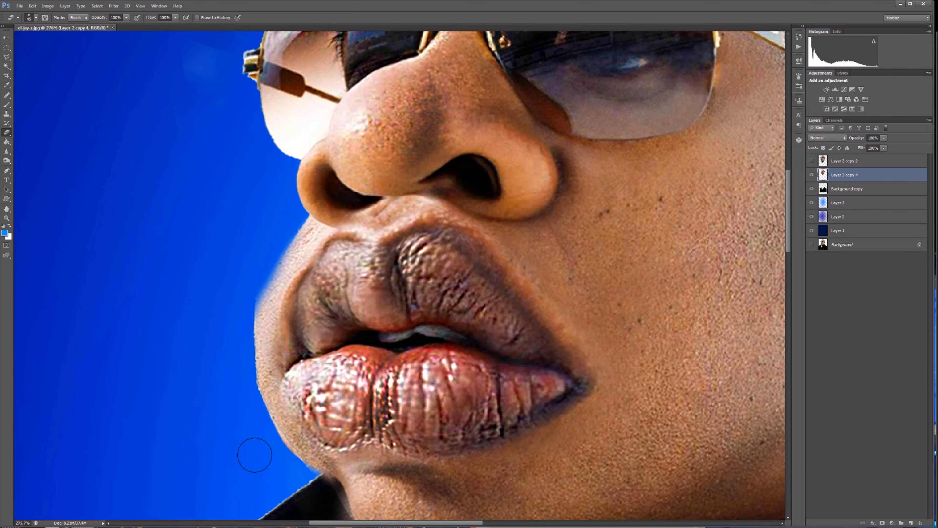
scroll(254, 454, down, 4)
scroll(465, 218, up, 3)
scroll(362, 200, down, 3)
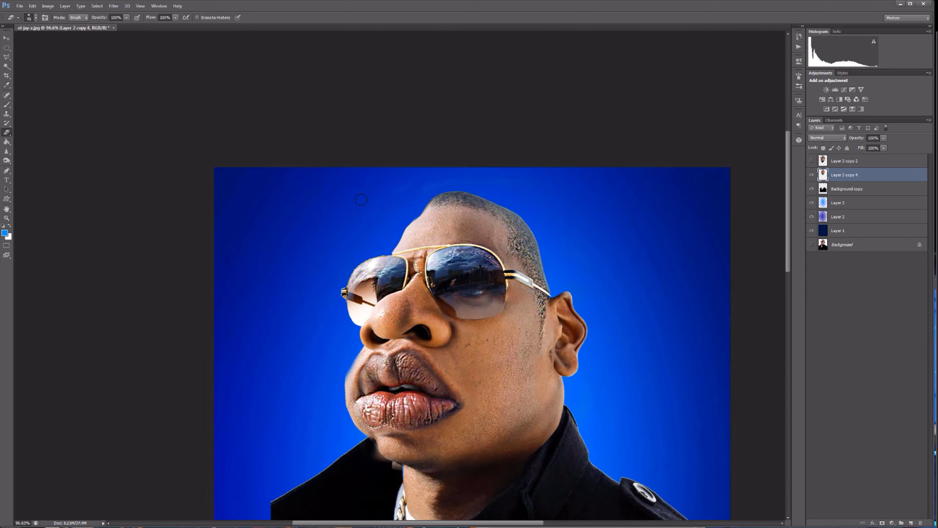
Clean up the remaining smudges around the head with a larger eraser and compare with the head layer hidden.
scroll(493, 257, up, 4)
key(bracketright)
key(bracketright)
key(bracketright)
key(bracketright)
key(bracketright)
scroll(586, 180, down, 11)
click(811, 174)
click(812, 175)
scroll(462, 259, down, 5)
Add a layer above Layer 3 and fill a large elliptical selection behind the figure with pale sky blue.
click(865, 203)
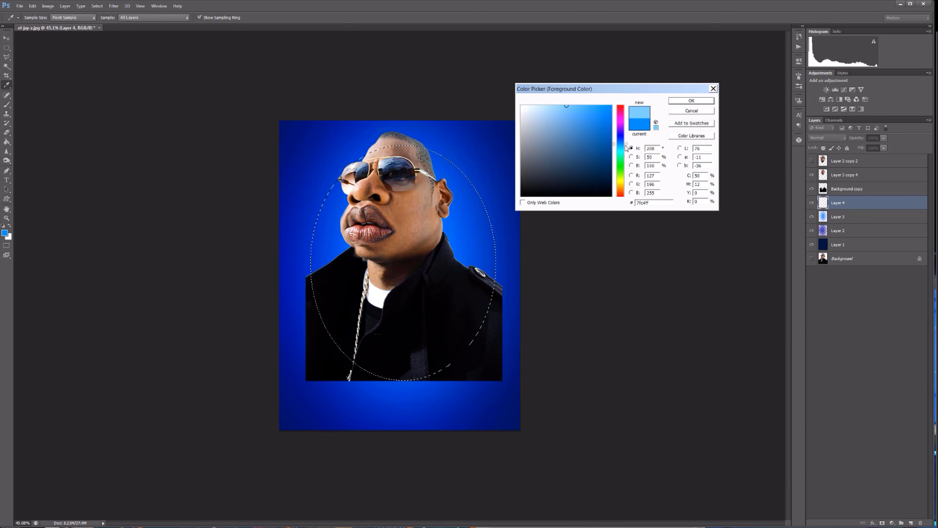
click(599, 122)
key(Return)
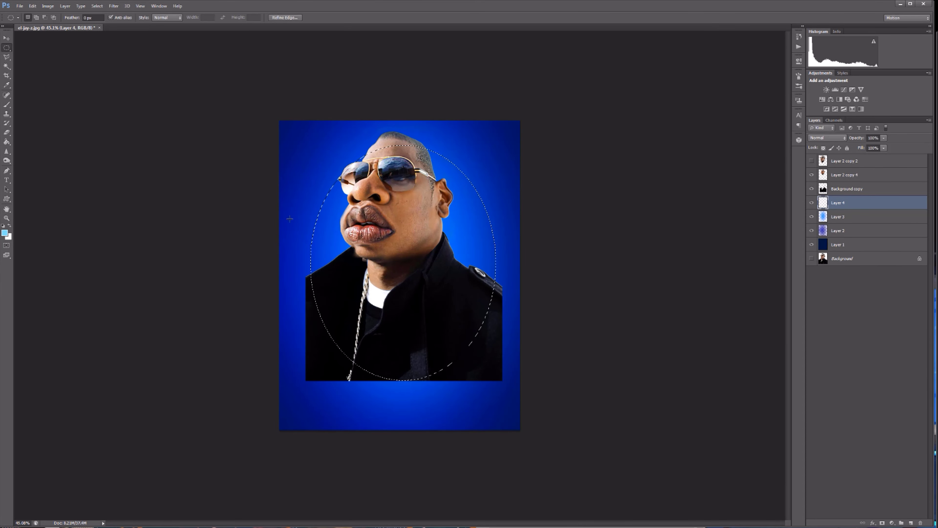
click(7, 142)
click(344, 230)
Deselect the pale blue ellipse and blend it into the backdrop with a strong Gaussian Blur.
click(98, 6)
click(105, 22)
click(114, 6)
mouse_move(122, 96)
click(83, 160)
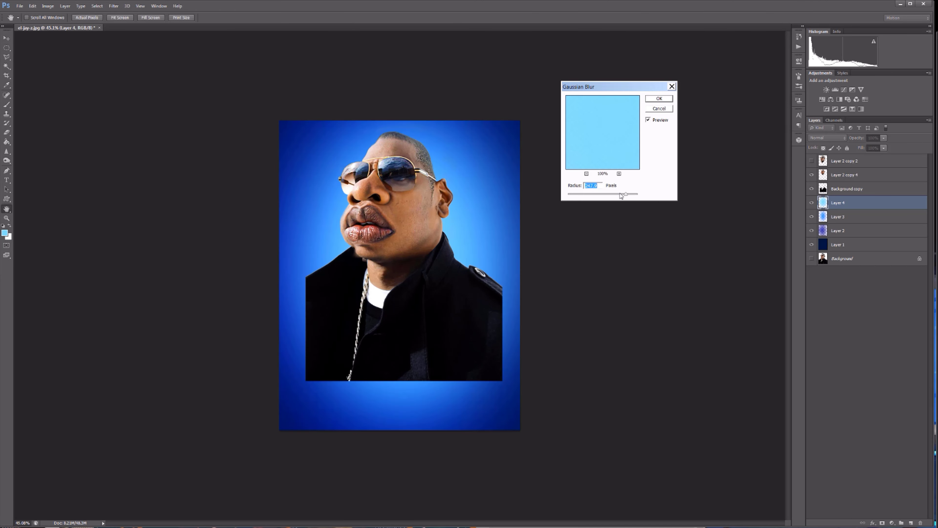
drag(622, 195, 613, 195)
click(659, 99)
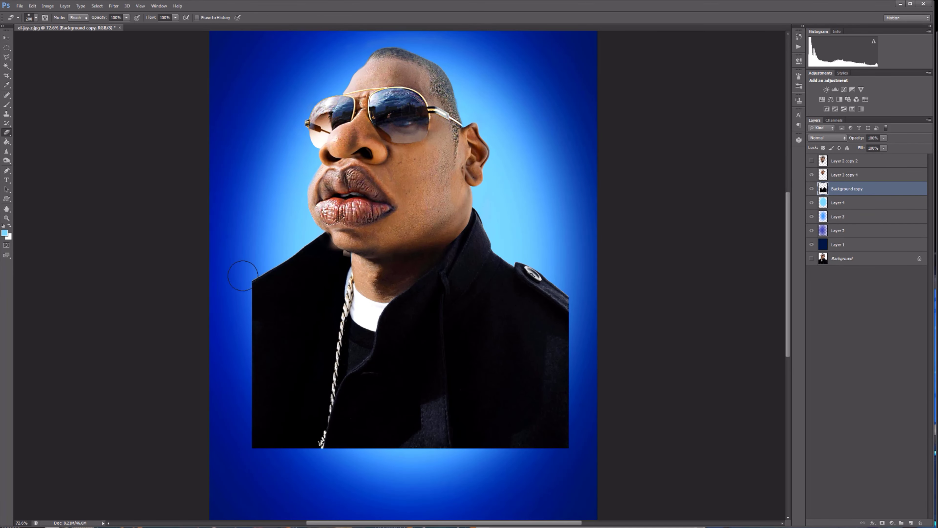
Fade the hard side and bottom edges of the coat on Background copy into the glow with increasingly large soft eraser strokes.
key(bracketright)
key(bracketright)
mouse_move(218, 290)
mouse_down()
mouse_move(242, 398)
mouse_move(431, 476)
mouse_up()
key(bracketright)
key(bracketright)
key(bracketright)
mouse_move(476, 501)
mouse_down()
mouse_move(596, 318)
mouse_move(614, 217)
mouse_move(588, 325)
mouse_up()
scroll(591, 444, down, 3)
key(bracketright)
key(bracketright)
key(bracketright)
key(bracketright)
key(bracketright)
key(bracketright)
key(bracketright)
mouse_move(528, 433)
mouse_down()
mouse_move(209, 357)
mouse_move(214, 332)
mouse_up()
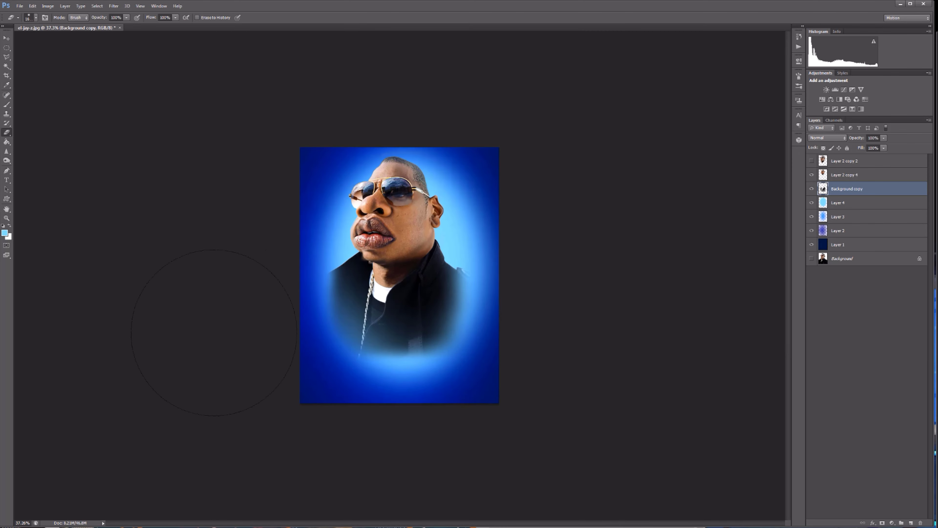
Touch up the coat's faded left edge on Background copy with a smaller soft eraser.
scroll(333, 278, up, 6)
key(bracketleft)
key(bracketleft)
key(bracketleft)
key(bracketleft)
key(bracketleft)
key(bracketleft)
key(bracketleft)
key(bracketleft)
drag(192, 273, 203, 323)
key(bracketleft)
key(bracketleft)
key(bracketleft)
key(bracketleft)
scroll(294, 303, down, 5)
scroll(417, 259, up, 2)
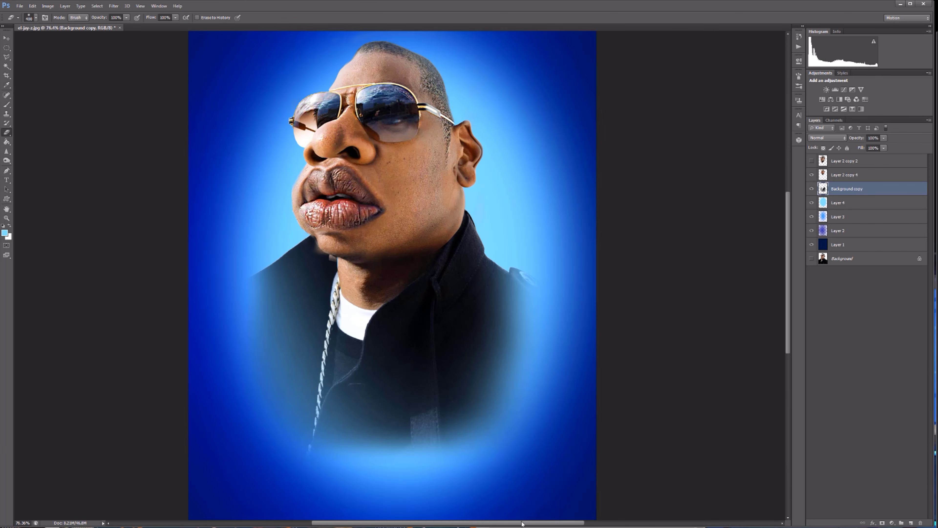
Merge the head on Layer 2 copy 4 with the body layer and scale the combined figure up to about 113%.
drag(521, 523, 484, 523)
scroll(485, 296, up, 3)
scroll(485, 296, down, 1)
click(877, 178)
key(ctrl+e)
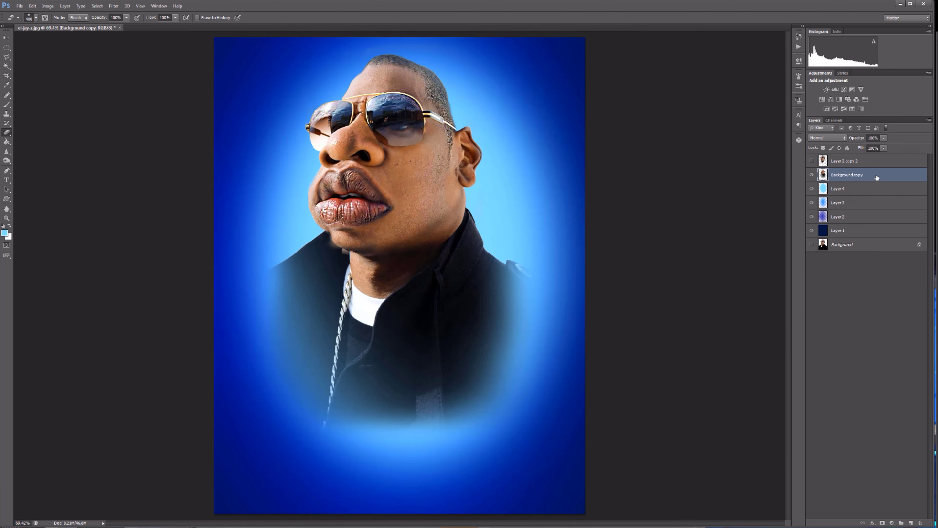
key(ctrl+t)
drag(536, 456, 574, 512)
drag(697, 460, 766, 525)
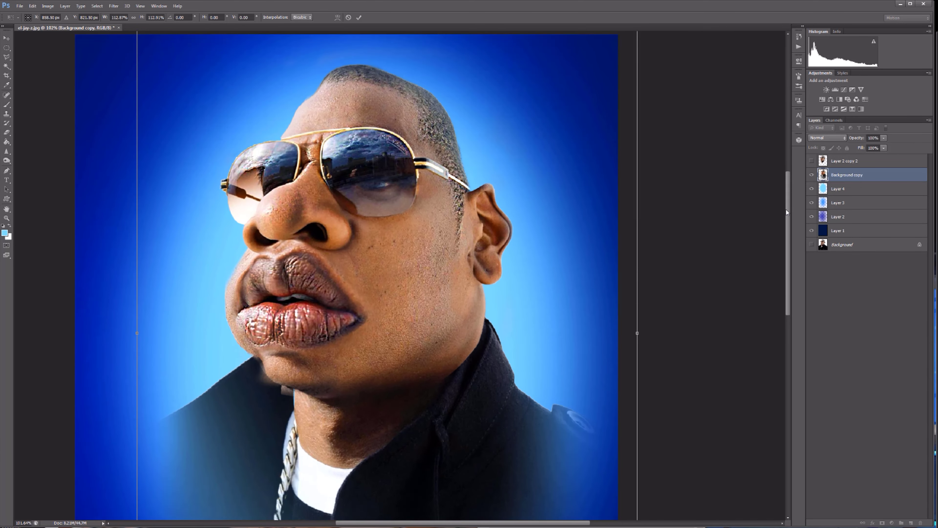
key(Return)
Start saving the finished caricature as a new file in the PHOTOSHOP CARICATURE PROJECTS folder.
click(54, 118)
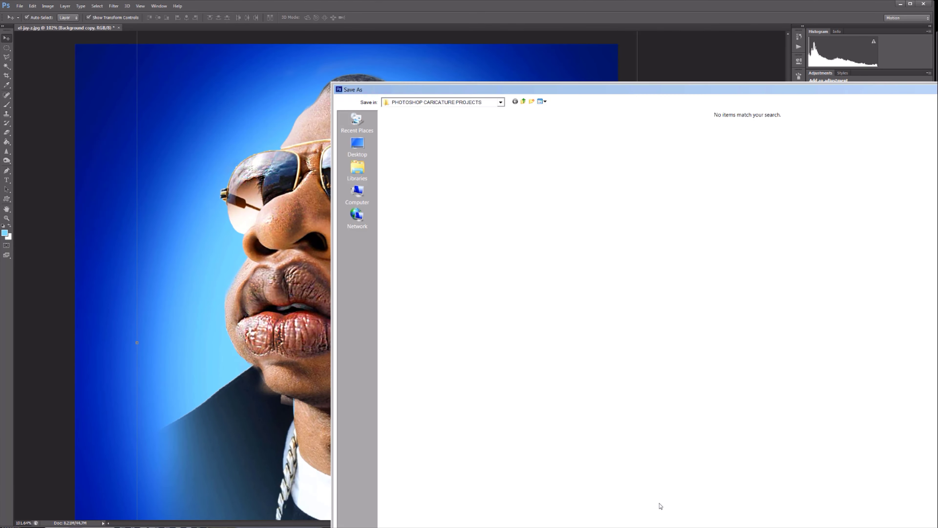